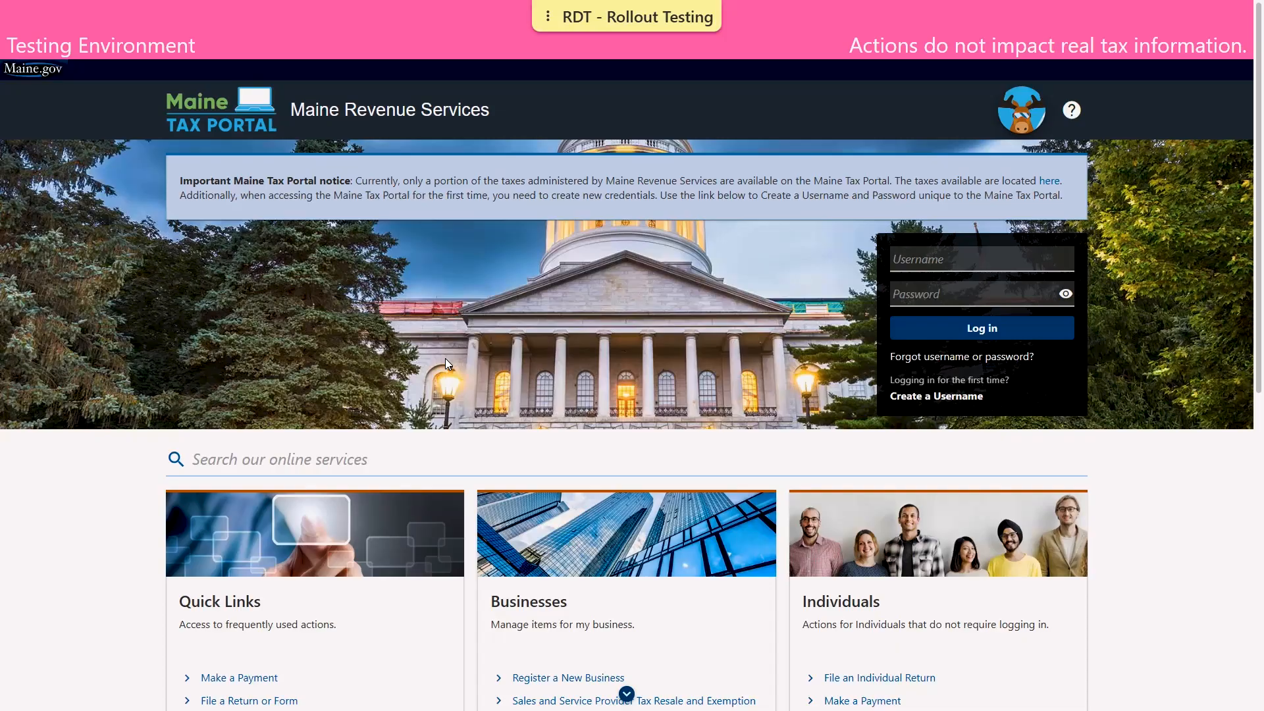
Choose 'File an Individual Return' under the Individuals card on the Returns page
{"action": "scroll", "coordinate": [444, 358], "scroll_direction": "down", "scroll_amount": 5}
{"action": "scroll", "coordinate": [448, 364], "scroll_direction": "down", "scroll_amount": 2}
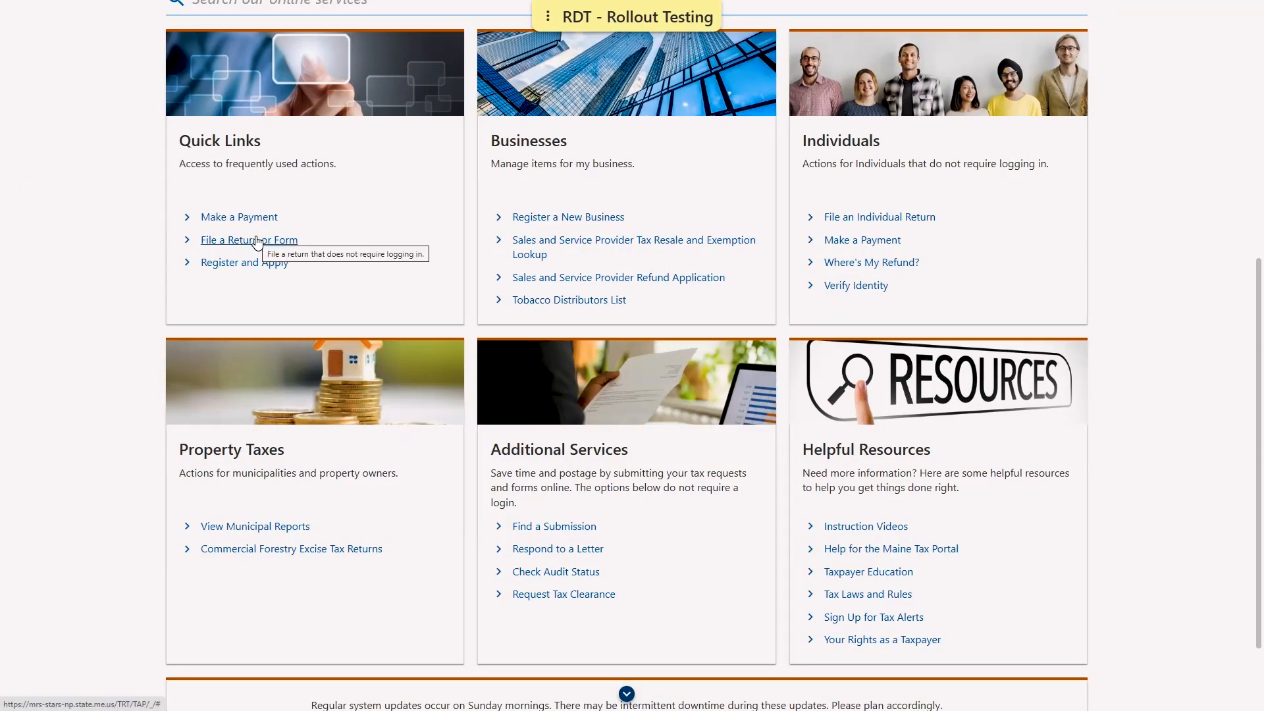
{"action": "left_click", "coordinate": [861, 216]}
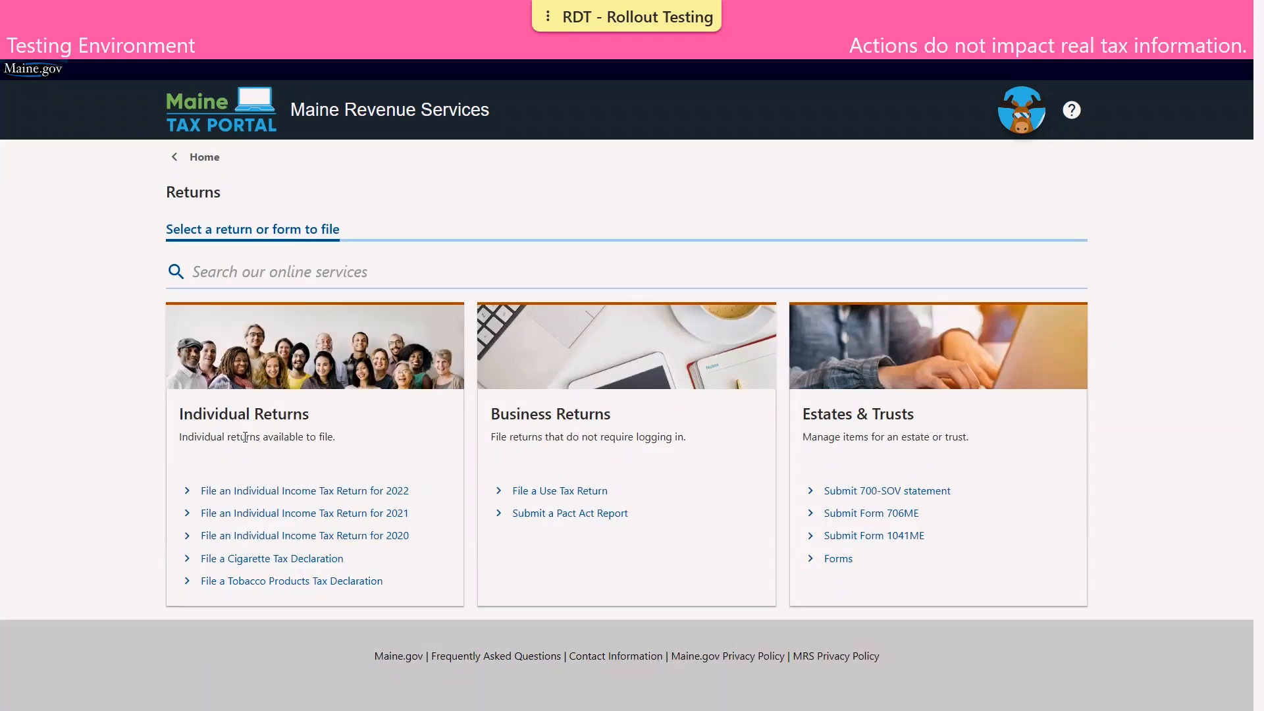
Start the 2022 individual income tax return and skip Instructions, Paid Preparer and Third Party Designee
{"action": "left_click", "coordinate": [291, 493]}
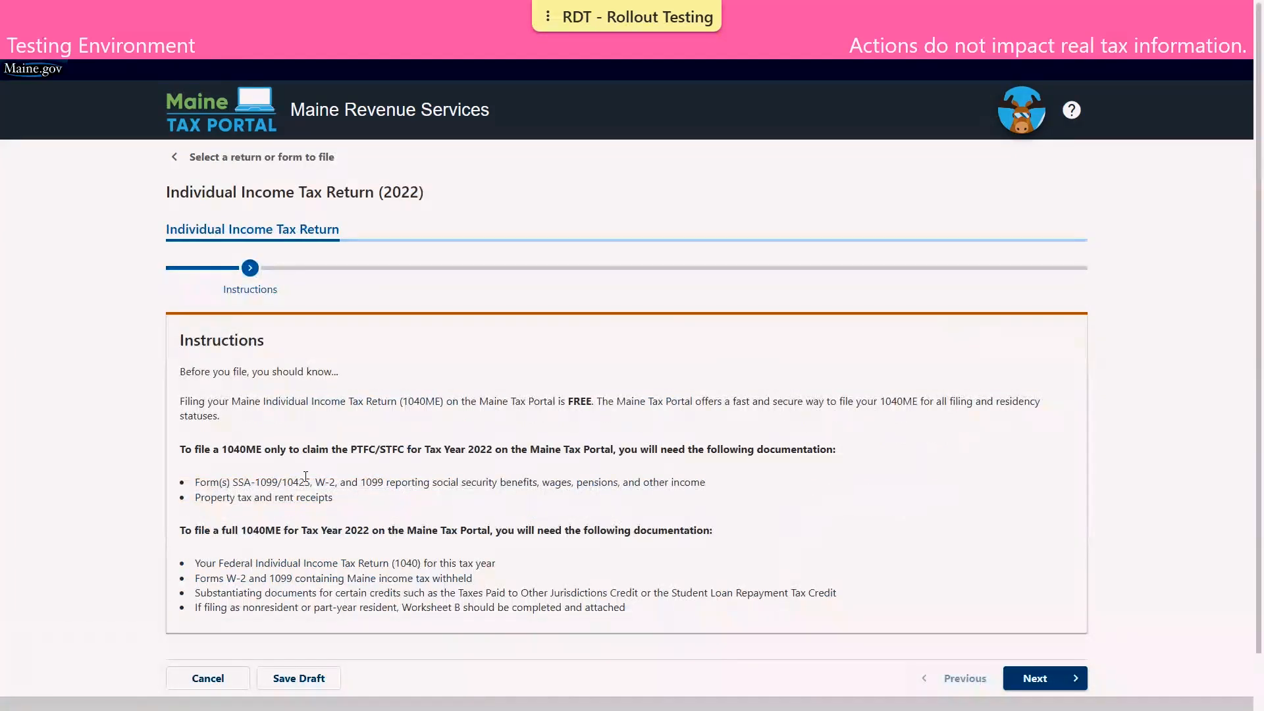
{"action": "scroll", "coordinate": [563, 416], "scroll_direction": "down", "scroll_amount": 1}
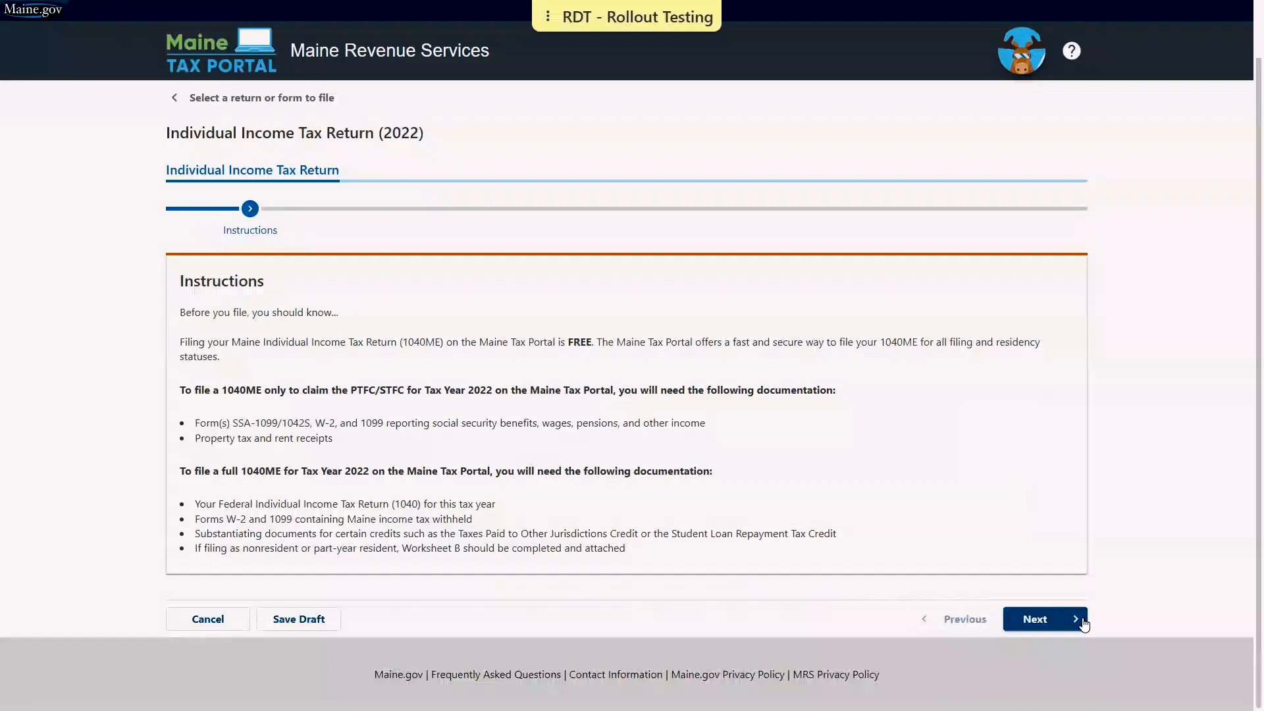
{"action": "left_click", "coordinate": [1057, 620]}
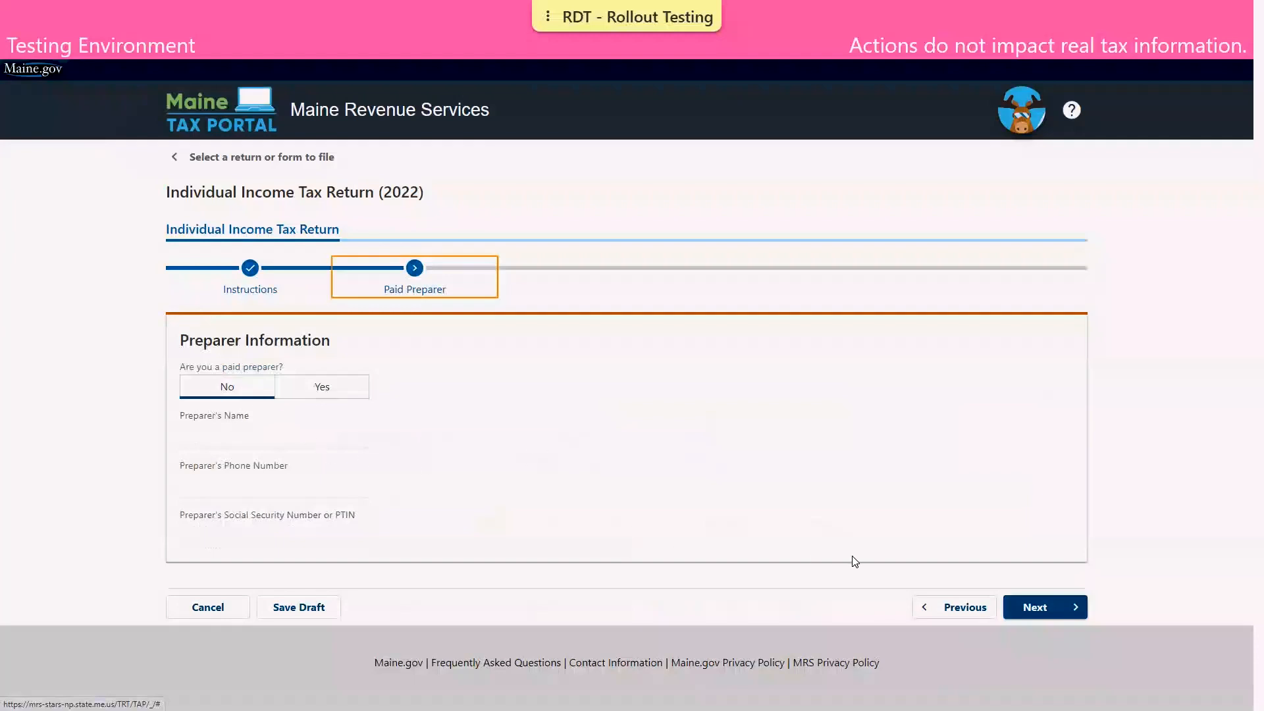
{"action": "left_click", "coordinate": [1048, 619]}
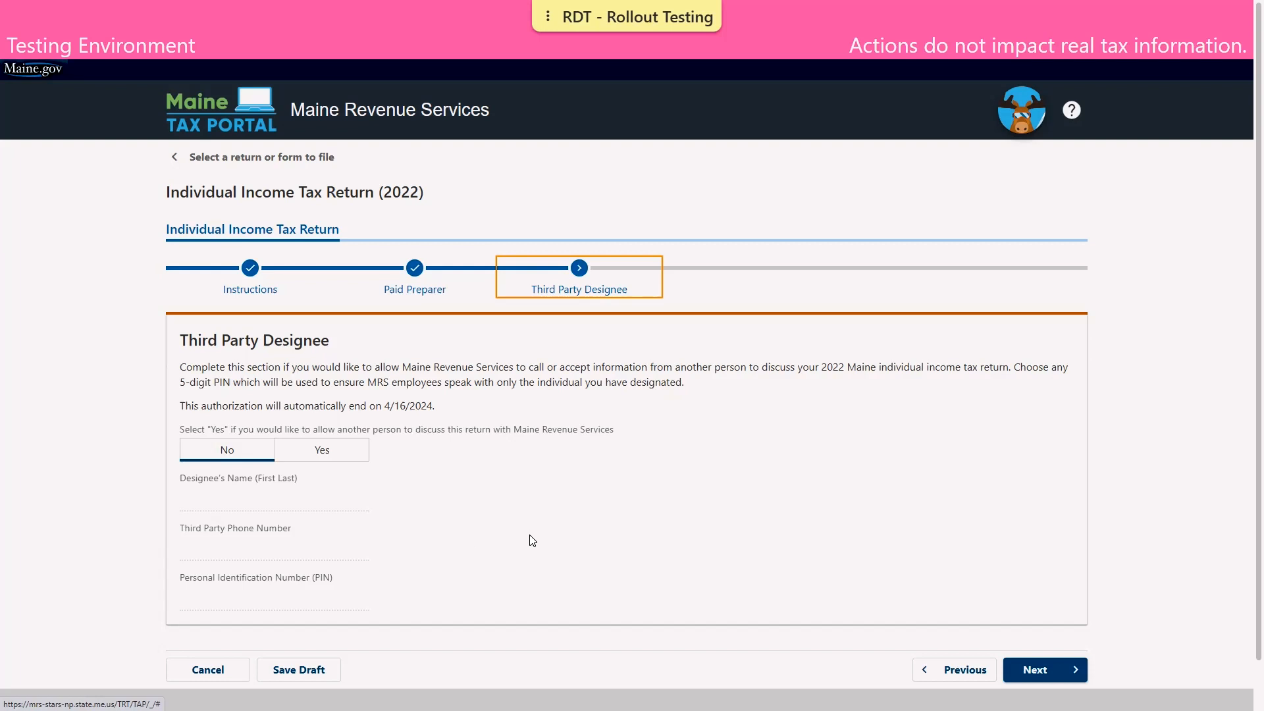
{"action": "left_click", "coordinate": [1071, 670]}
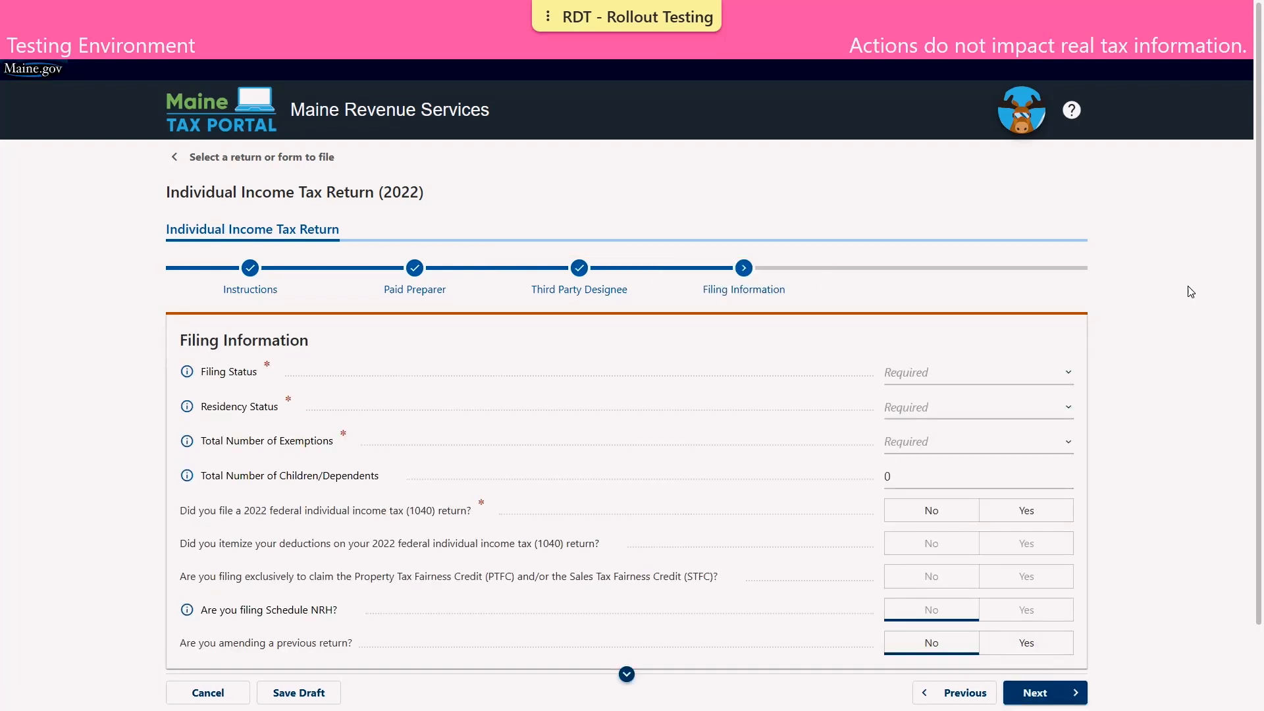
Read the help for the Filing Status question, then dismiss it
{"action": "scroll", "coordinate": [1190, 292], "scroll_direction": "down", "scroll_amount": 1}
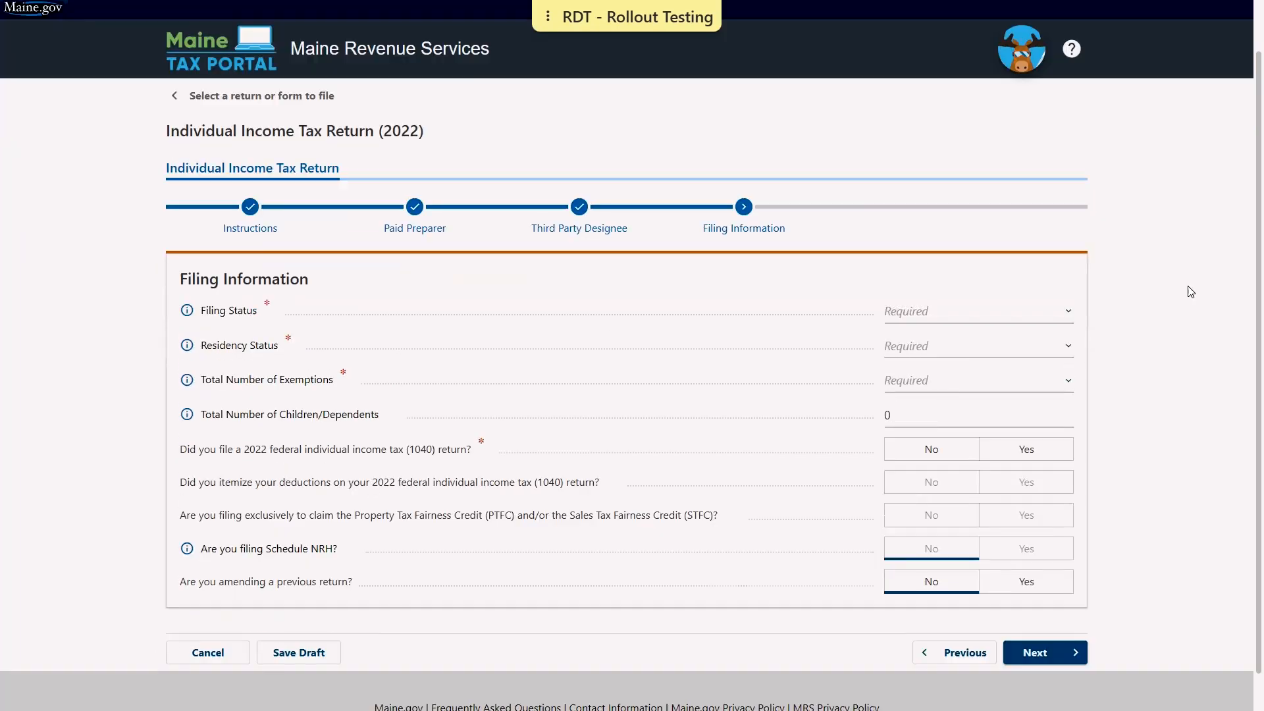
{"action": "scroll", "coordinate": [1190, 292], "scroll_direction": "down", "scroll_amount": 1}
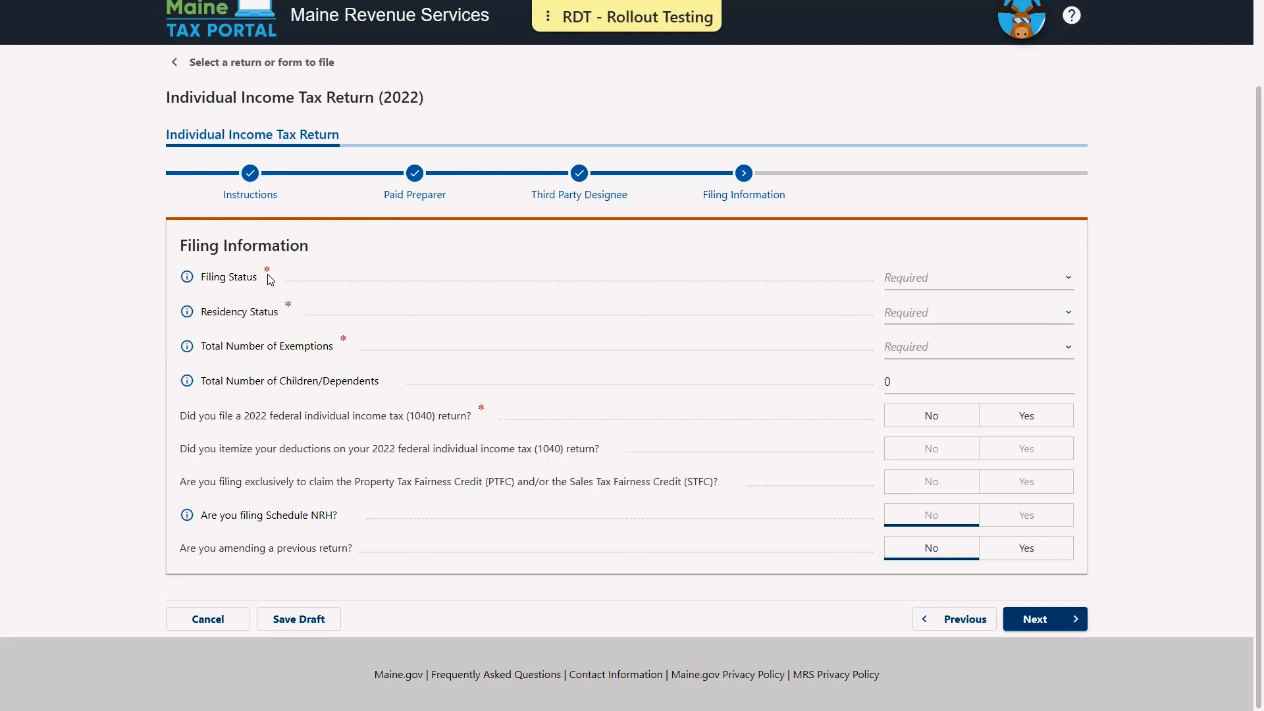
{"action": "left_click", "coordinate": [187, 278]}
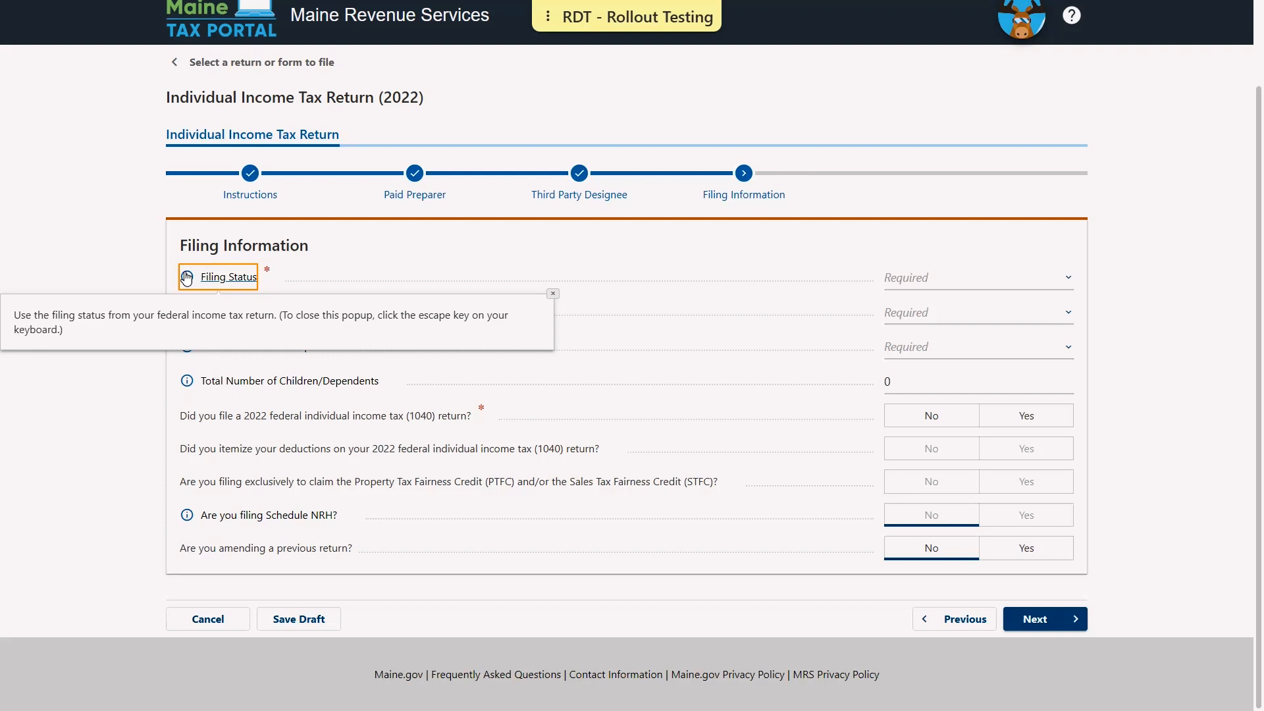
{"action": "key", "text": "Escape"}
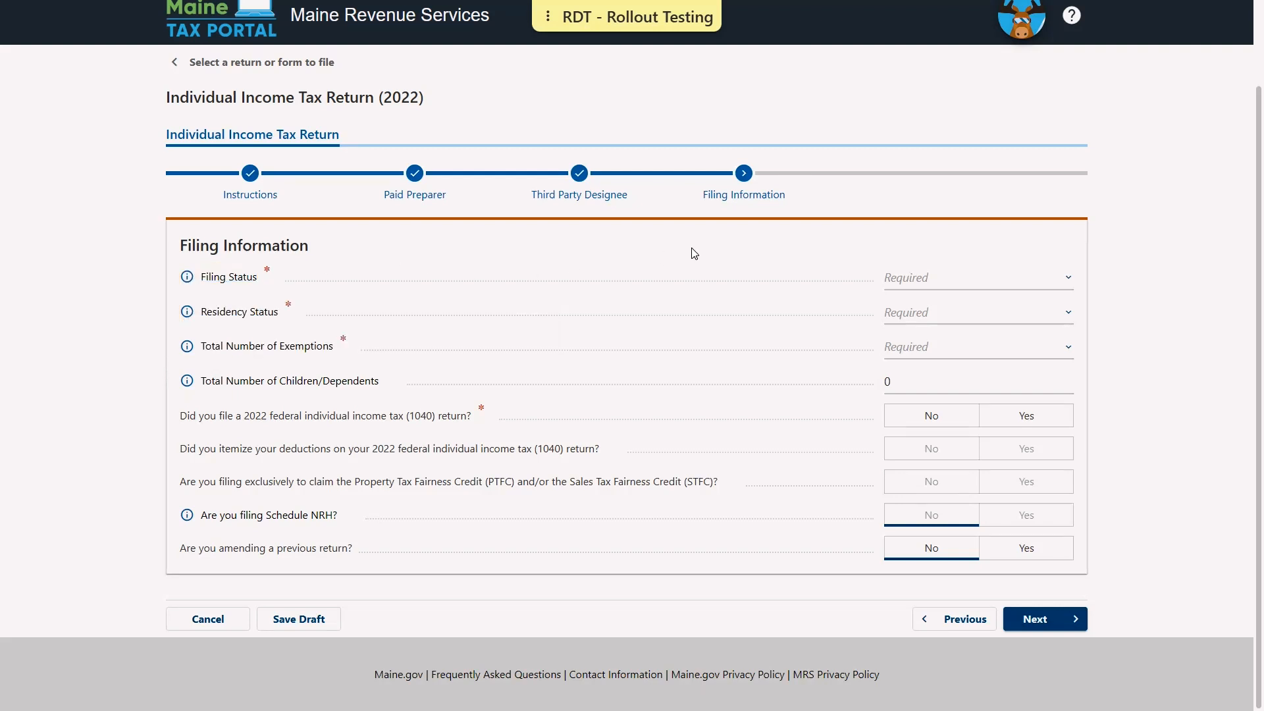
Set filing status to Married Filing Jointly, residency to Part-year Resident, and exemptions to 2
{"action": "left_click", "coordinate": [922, 284]}
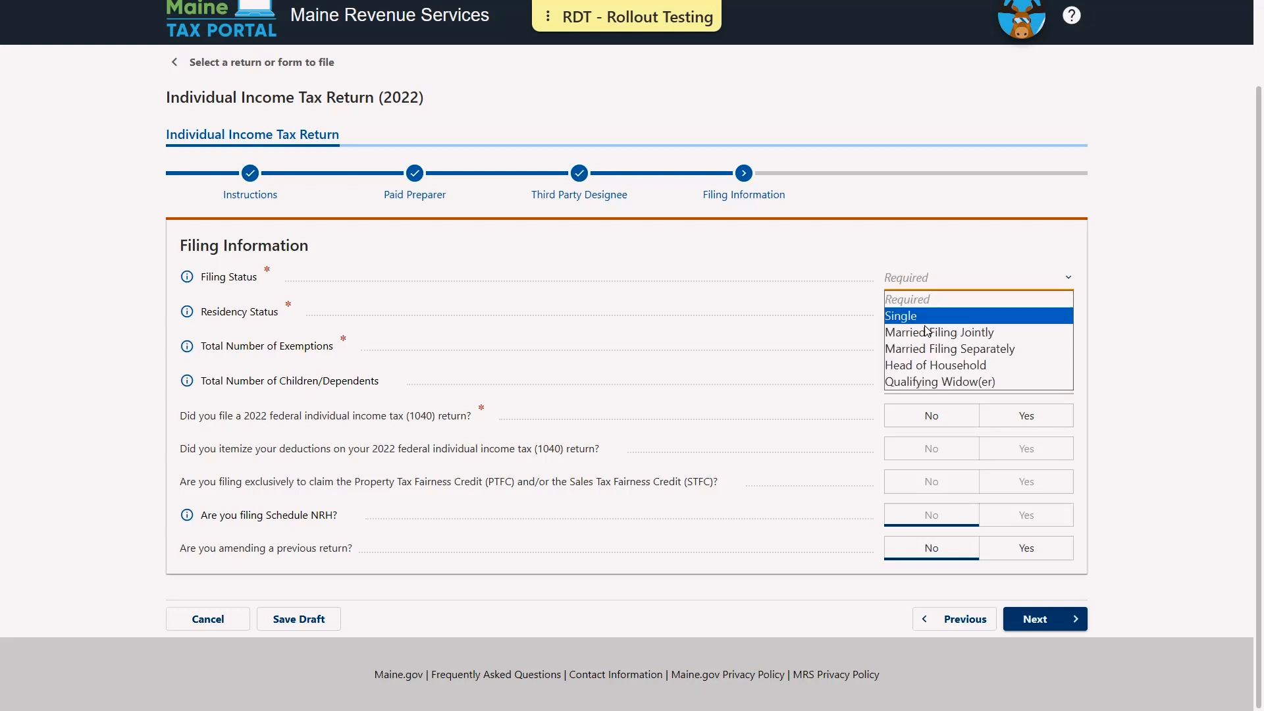
{"action": "left_click", "coordinate": [925, 330]}
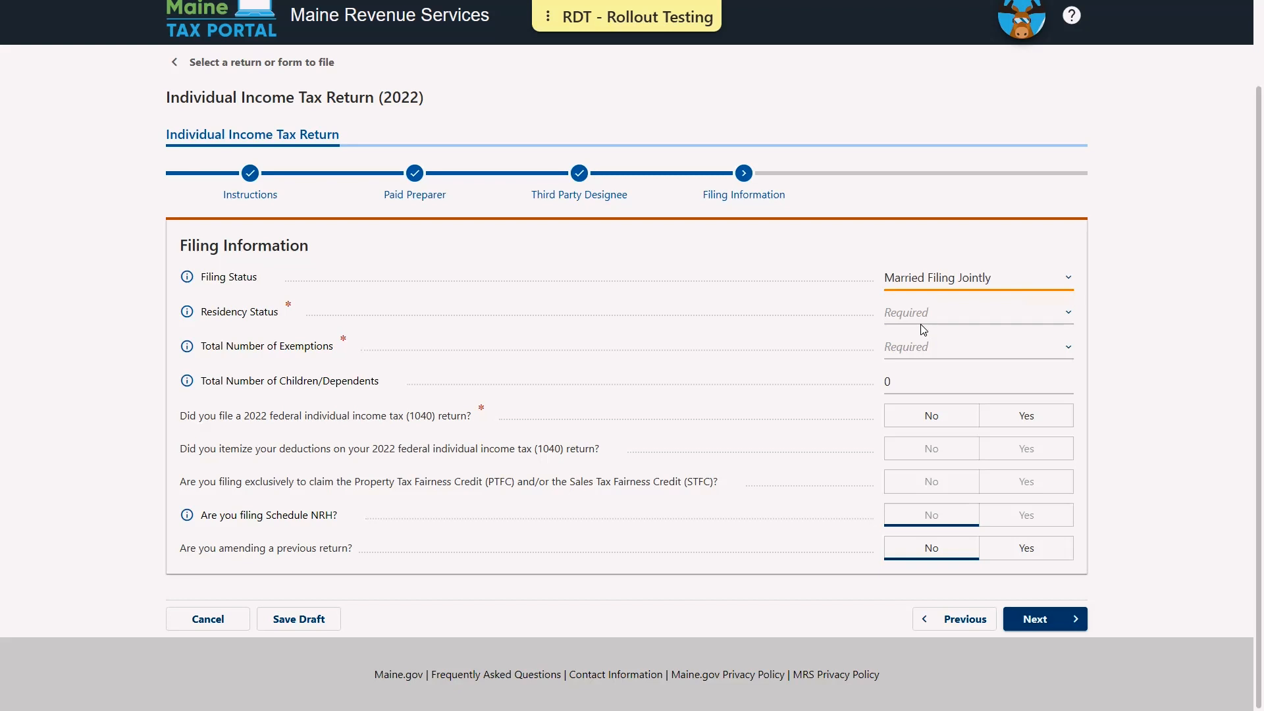
{"action": "left_click", "coordinate": [914, 315]}
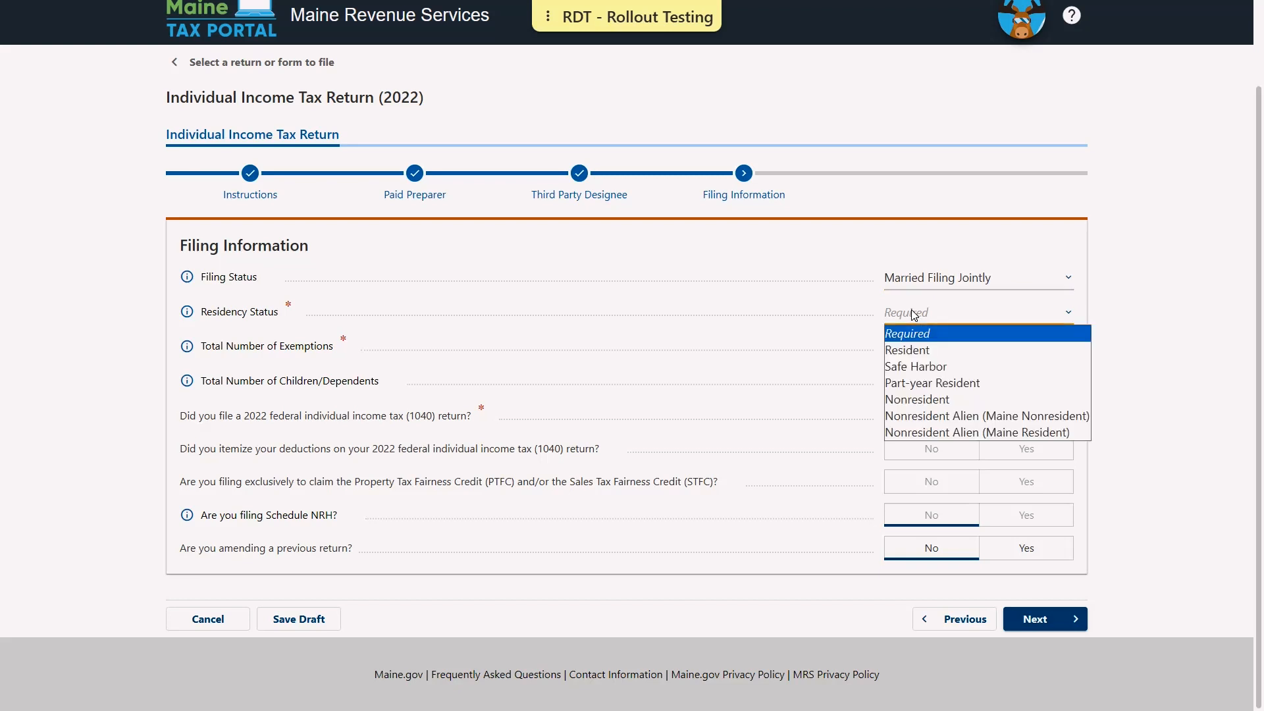
{"action": "left_click", "coordinate": [916, 381]}
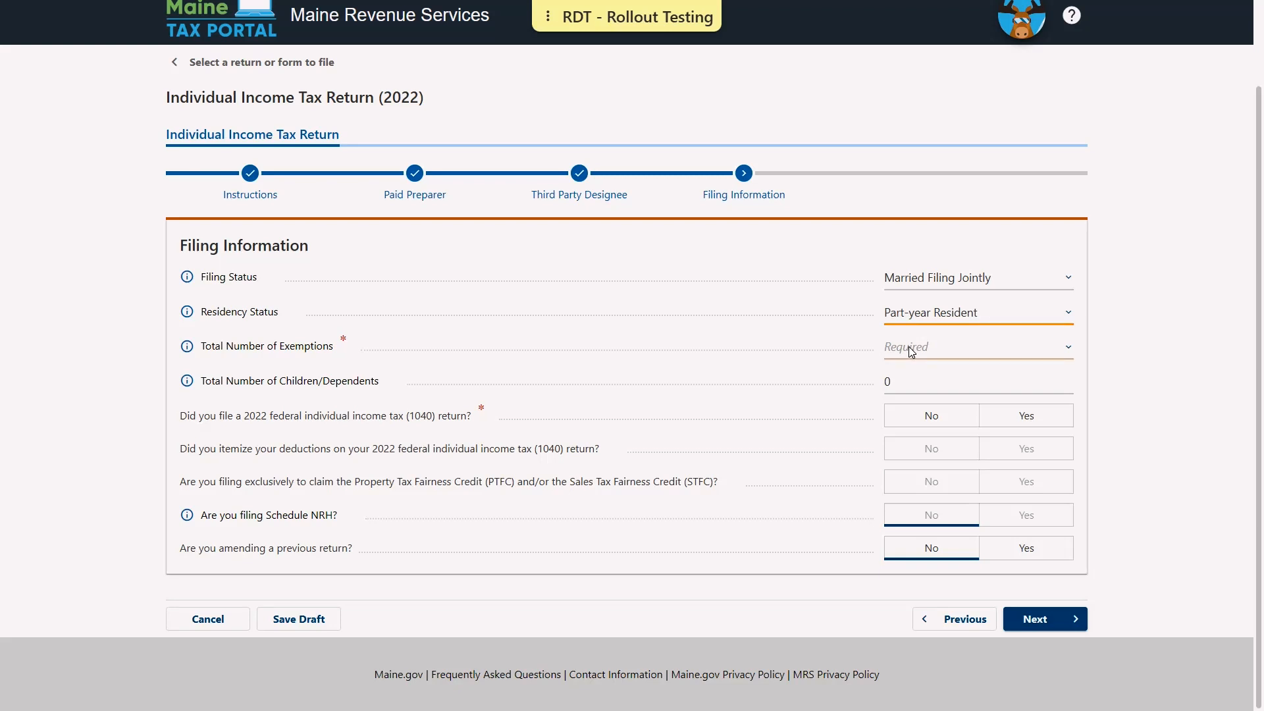
{"action": "left_click", "coordinate": [898, 347]}
{"action": "left_click", "coordinate": [895, 411]}
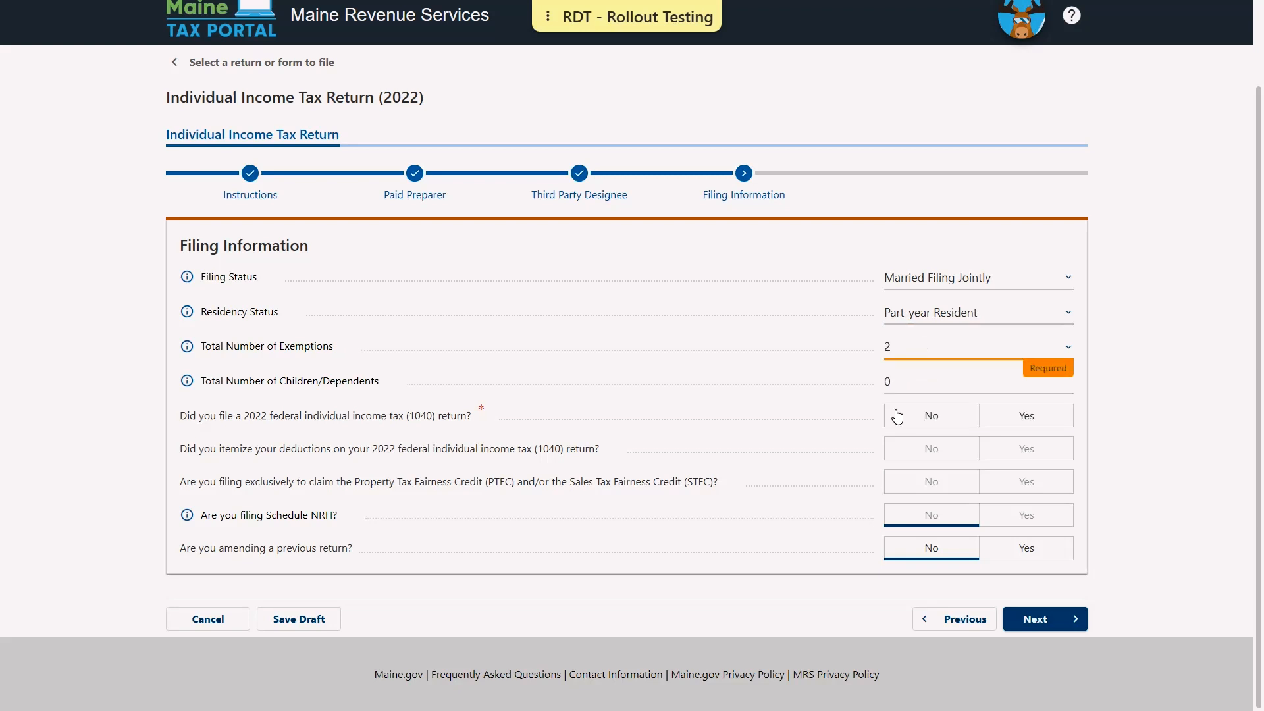
Enter 1 dependent, answer Yes to a filed 2022 federal return and No to itemizing, and continue
{"action": "left_click", "coordinate": [898, 381]}
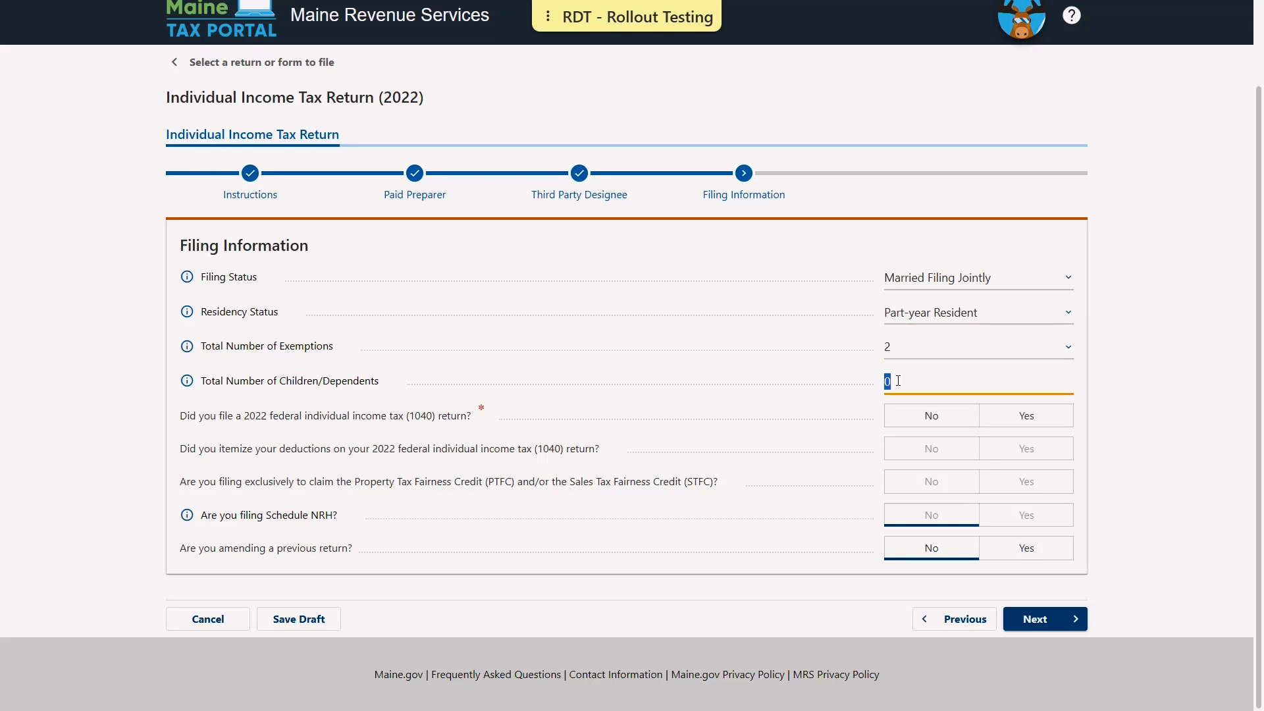
{"action": "type", "text": "1"}
{"action": "left_click", "coordinate": [729, 399]}
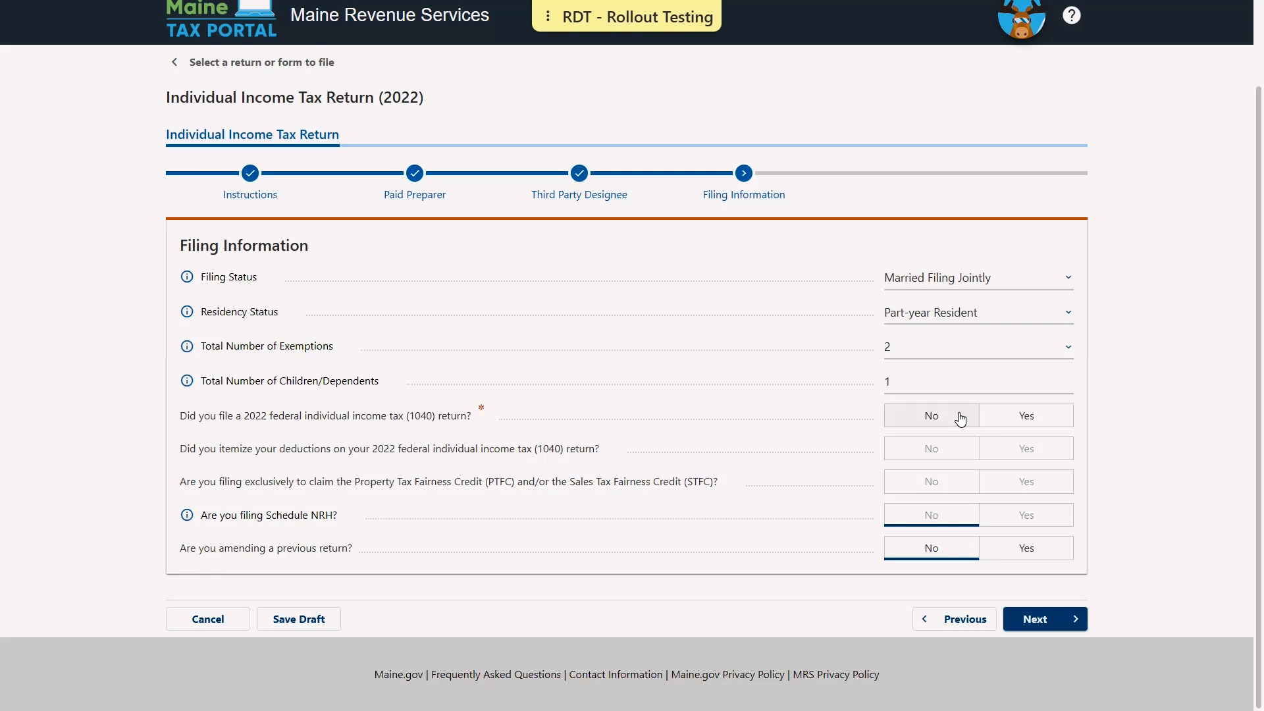
{"action": "left_click", "coordinate": [1029, 416]}
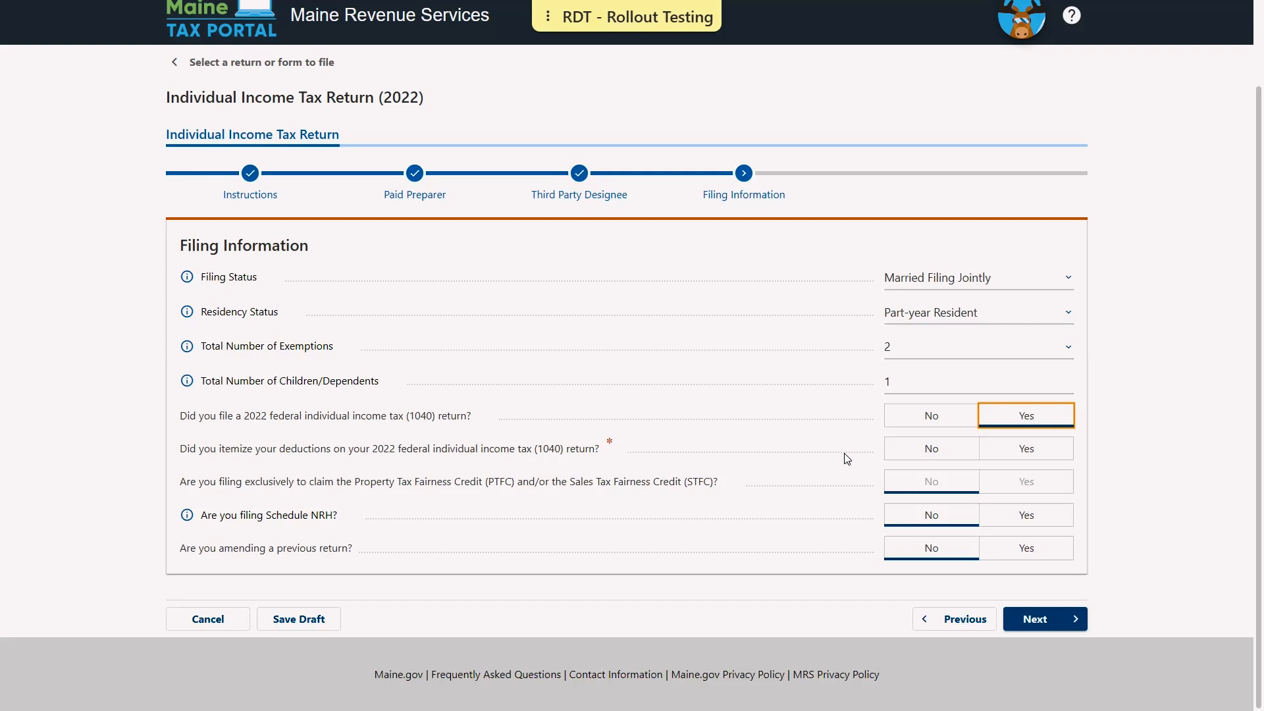
{"action": "left_click", "coordinate": [936, 452]}
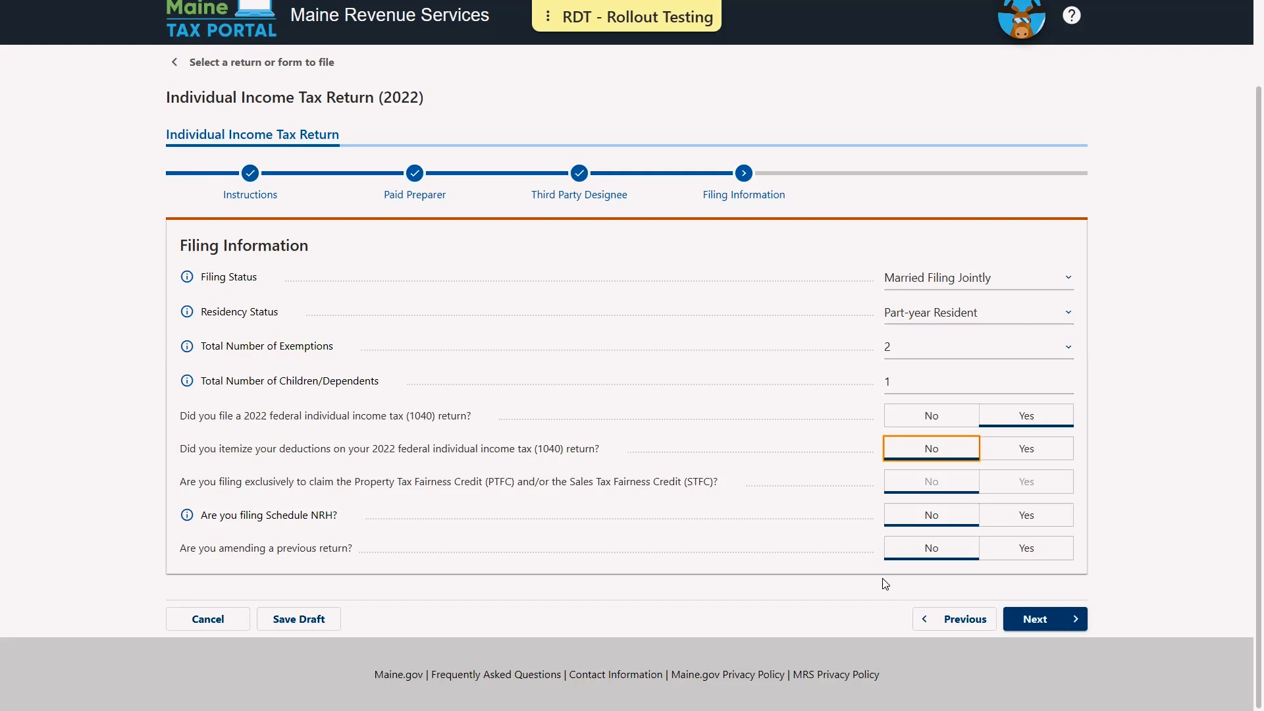
{"action": "left_click", "coordinate": [1035, 620]}
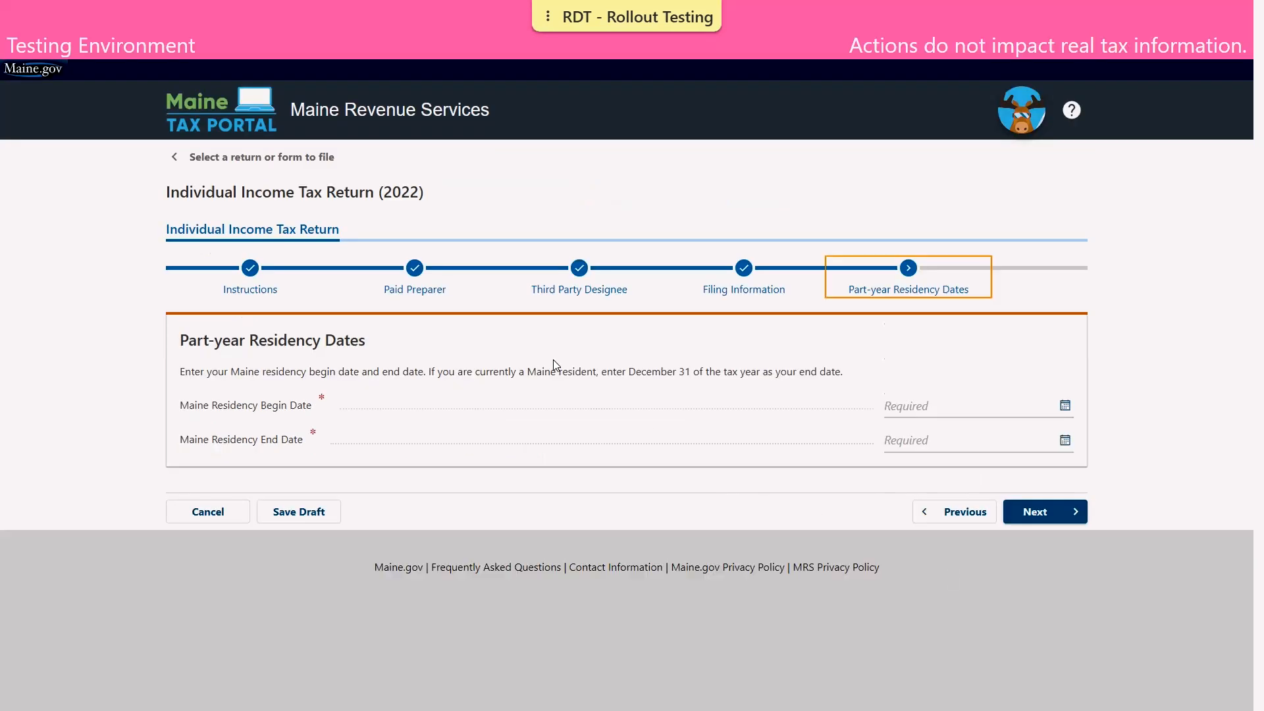
Enter Maine residency dates 01-Jan-2022 to 08-Aug-2022 and continue to Identification
{"action": "left_click", "coordinate": [901, 406]}
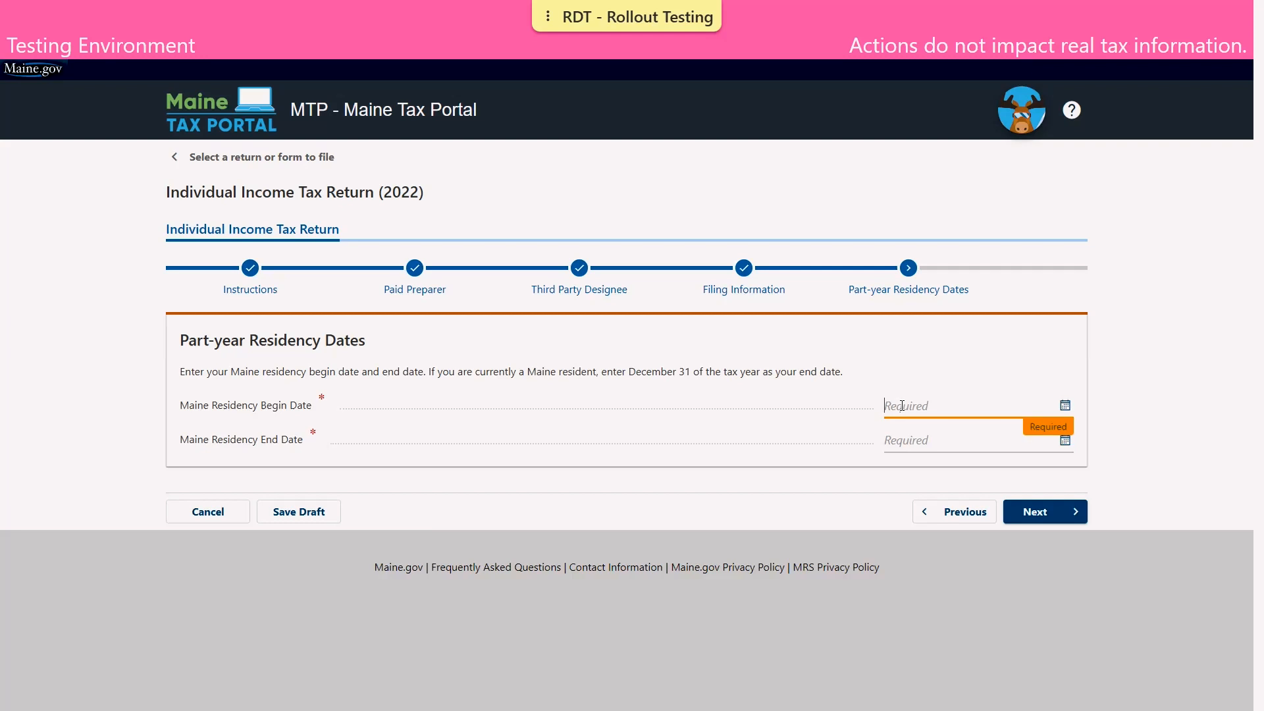
{"action": "type", "text": "0101"}
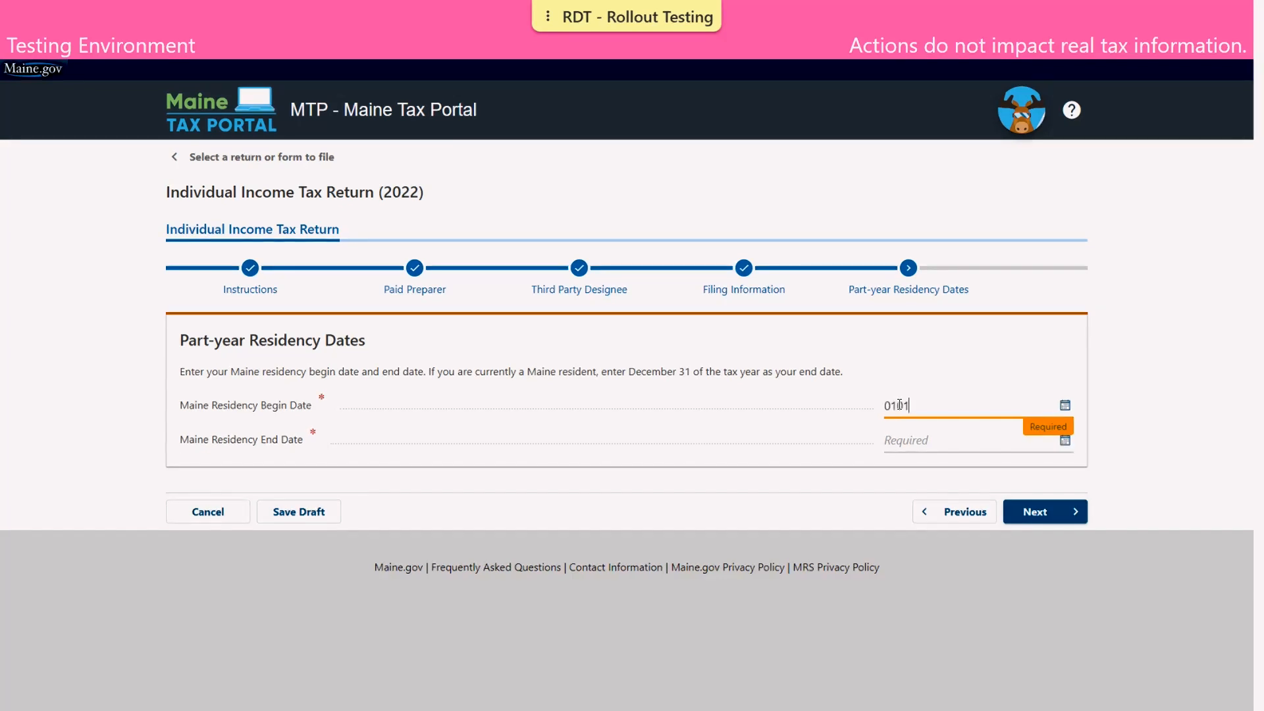
{"action": "type", "text": "2022"}
{"action": "left_click", "coordinate": [906, 440]}
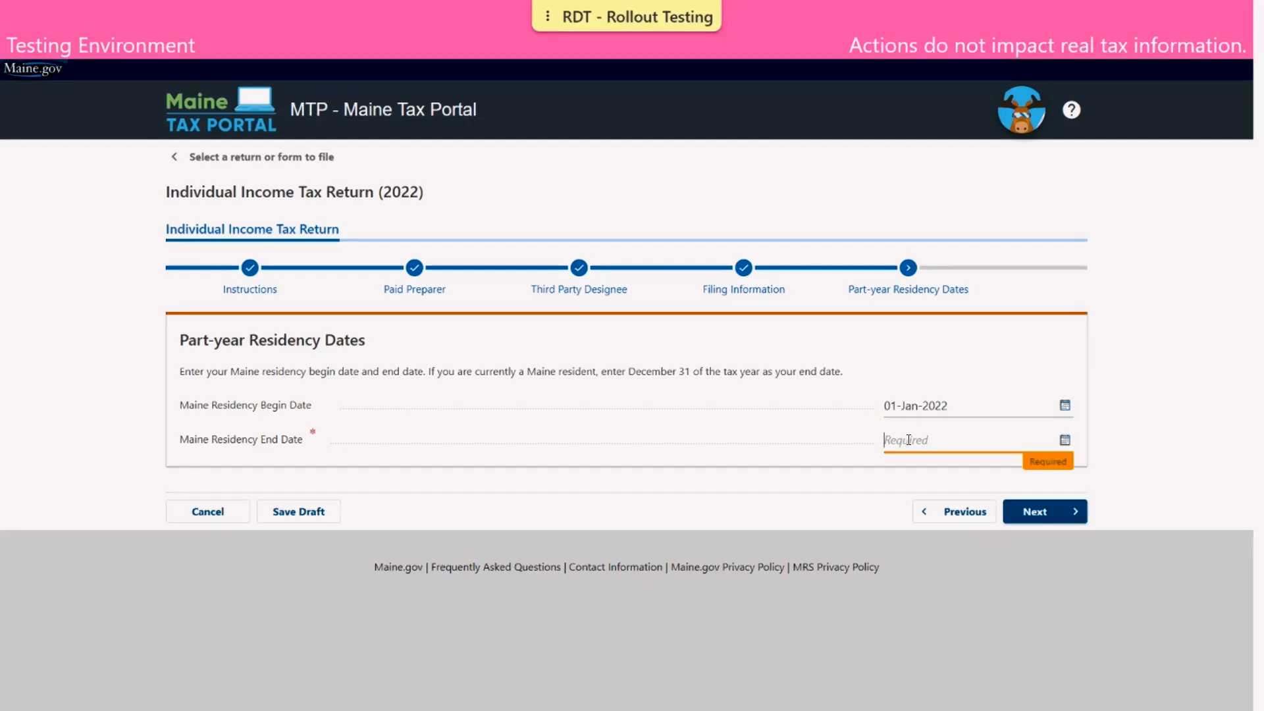
{"action": "type", "text": "08/"}
{"action": "type", "text": "03/2"}
{"action": "type", "text": "022"}
{"action": "left_click", "coordinate": [829, 516]}
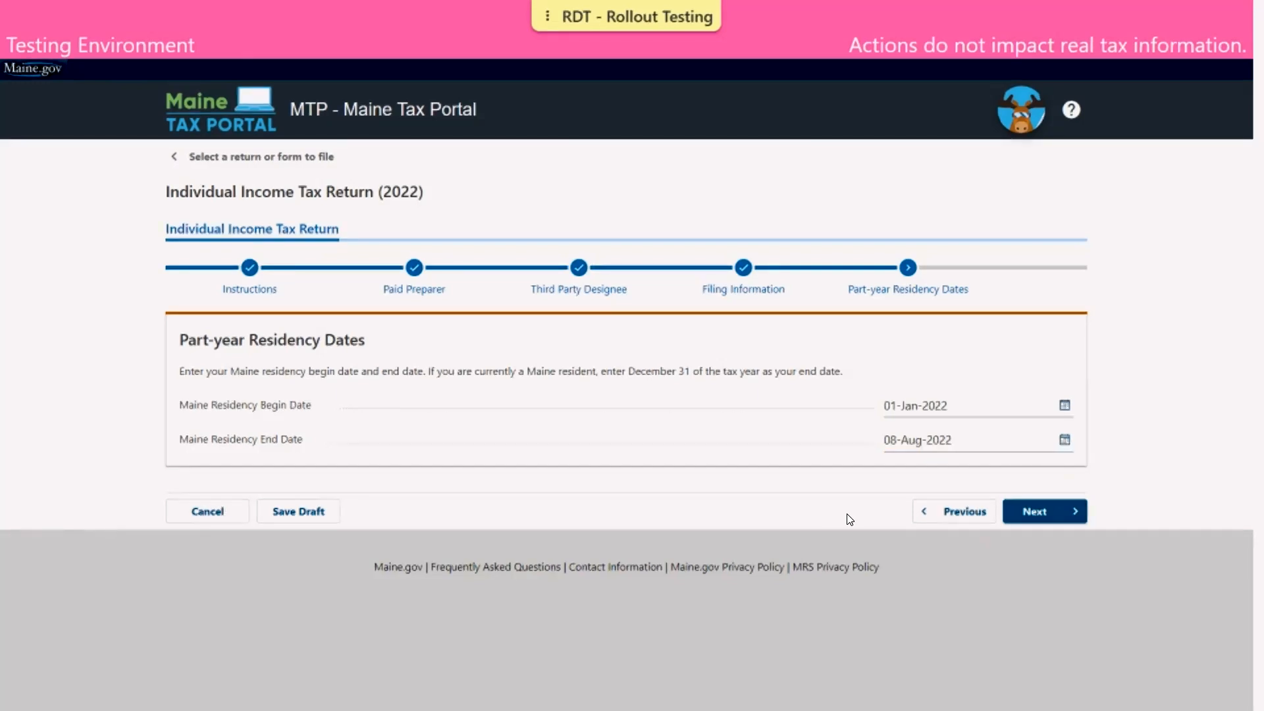
{"action": "left_click", "coordinate": [1064, 514]}
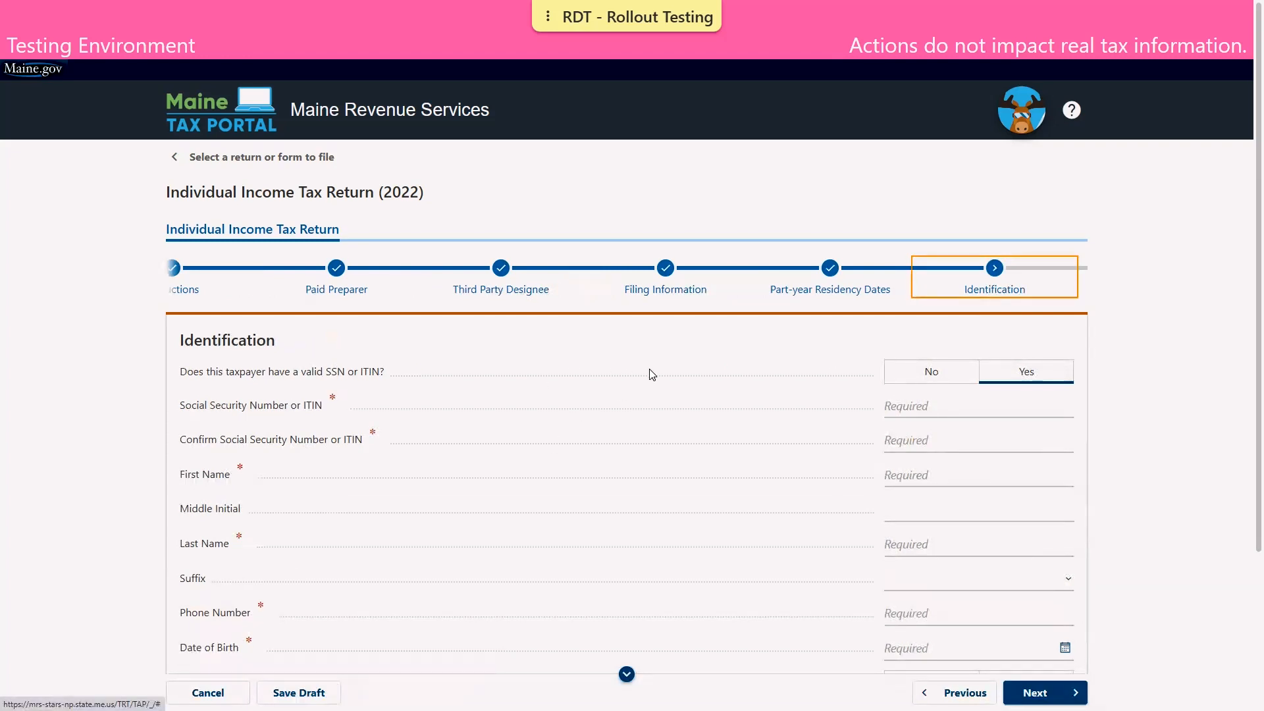
Enter the taxpayer's social security number and its confirmation
{"action": "scroll", "coordinate": [651, 373], "scroll_direction": "down", "scroll_amount": 1}
{"action": "scroll", "coordinate": [652, 374], "scroll_direction": "down", "scroll_amount": 1}
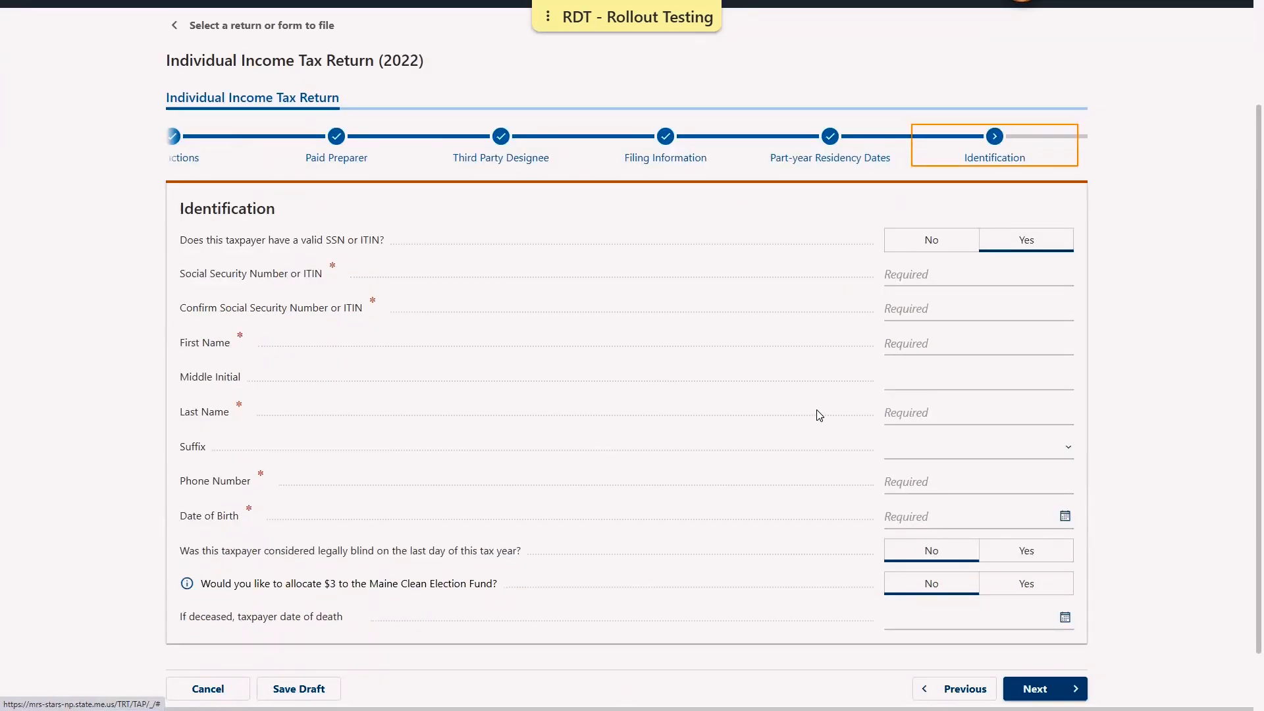
{"action": "left_click", "coordinate": [894, 264]}
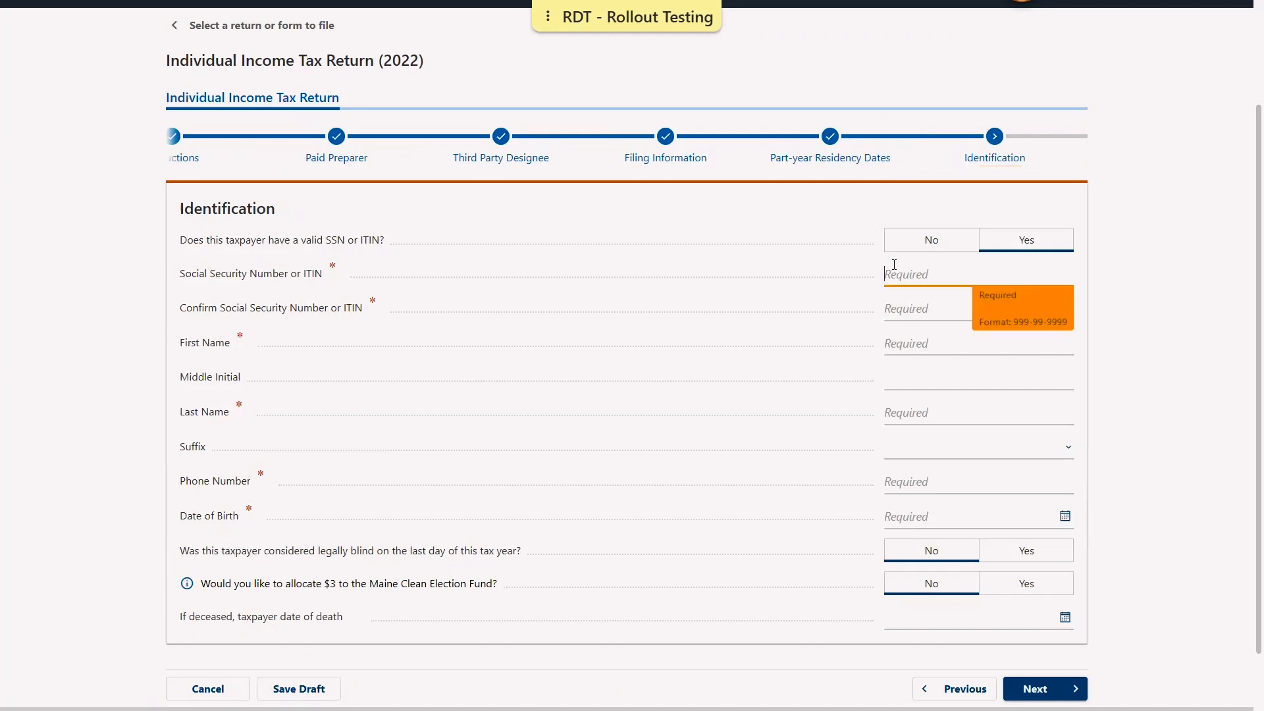
{"action": "type", "text": "656-56-5656"}
{"action": "left_click", "coordinate": [920, 307]}
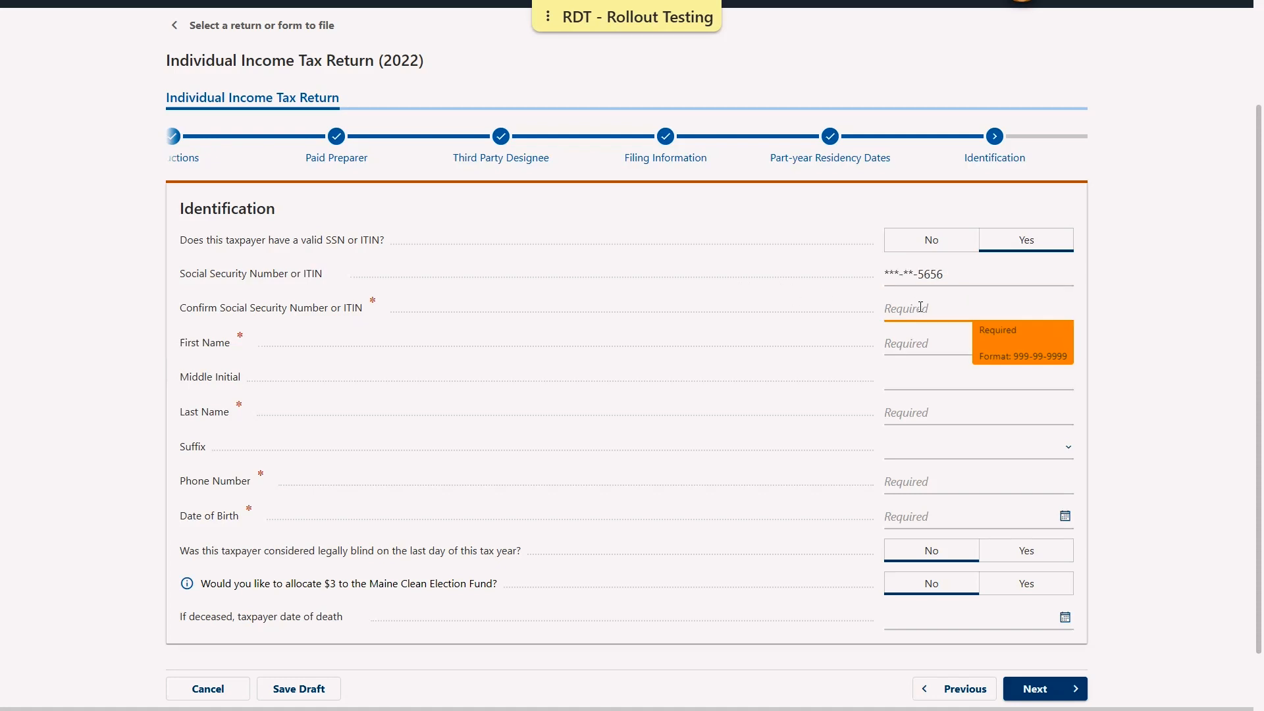
{"action": "type", "text": "656-56-5656"}
{"action": "left_click", "coordinate": [808, 325]}
Fill in the taxpayer's first and last name
{"action": "left_click", "coordinate": [917, 347]}
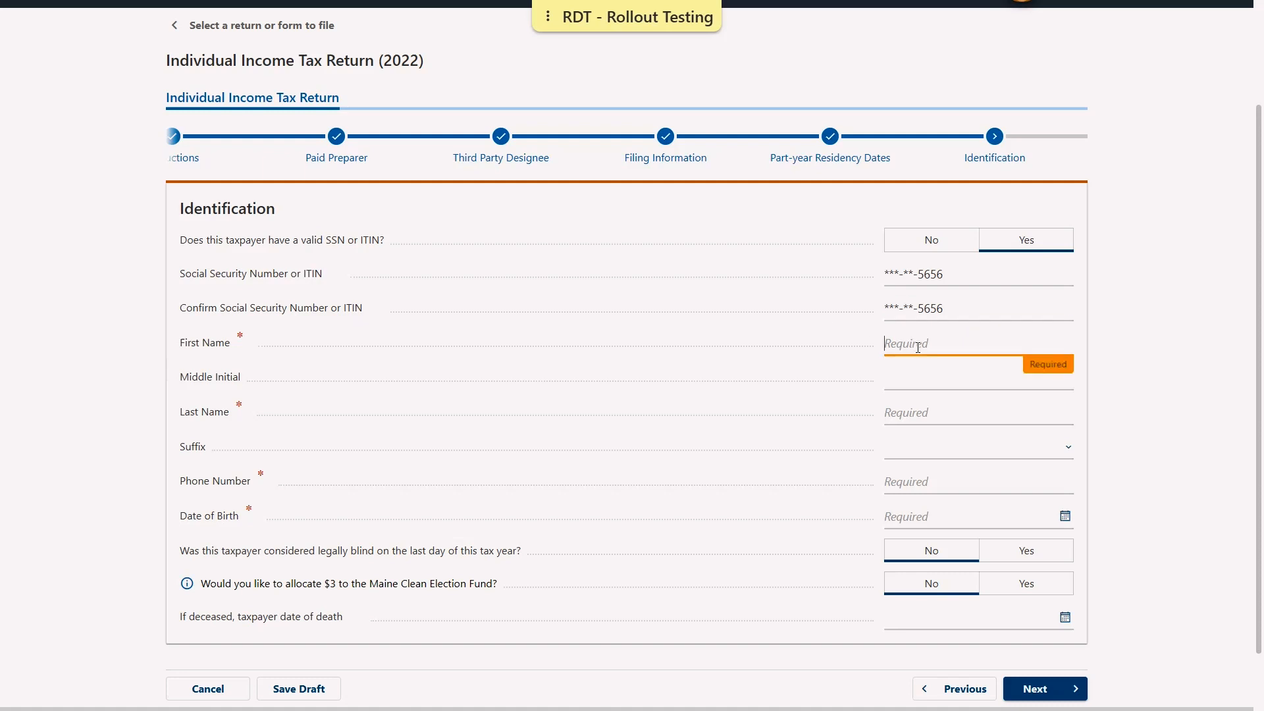
{"action": "type", "text": "PAUL"}
{"action": "key", "text": "Tab"}
{"action": "key", "text": "Tab"}
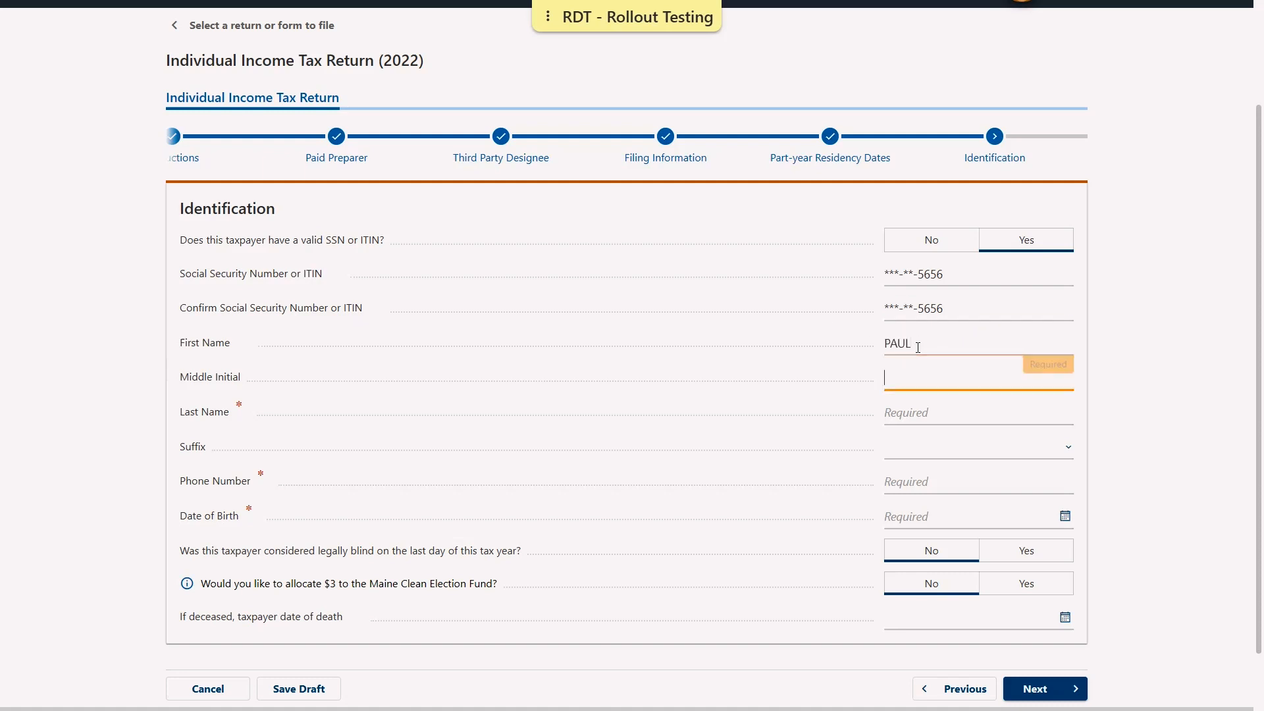
{"action": "type", "text": "TAXP"}
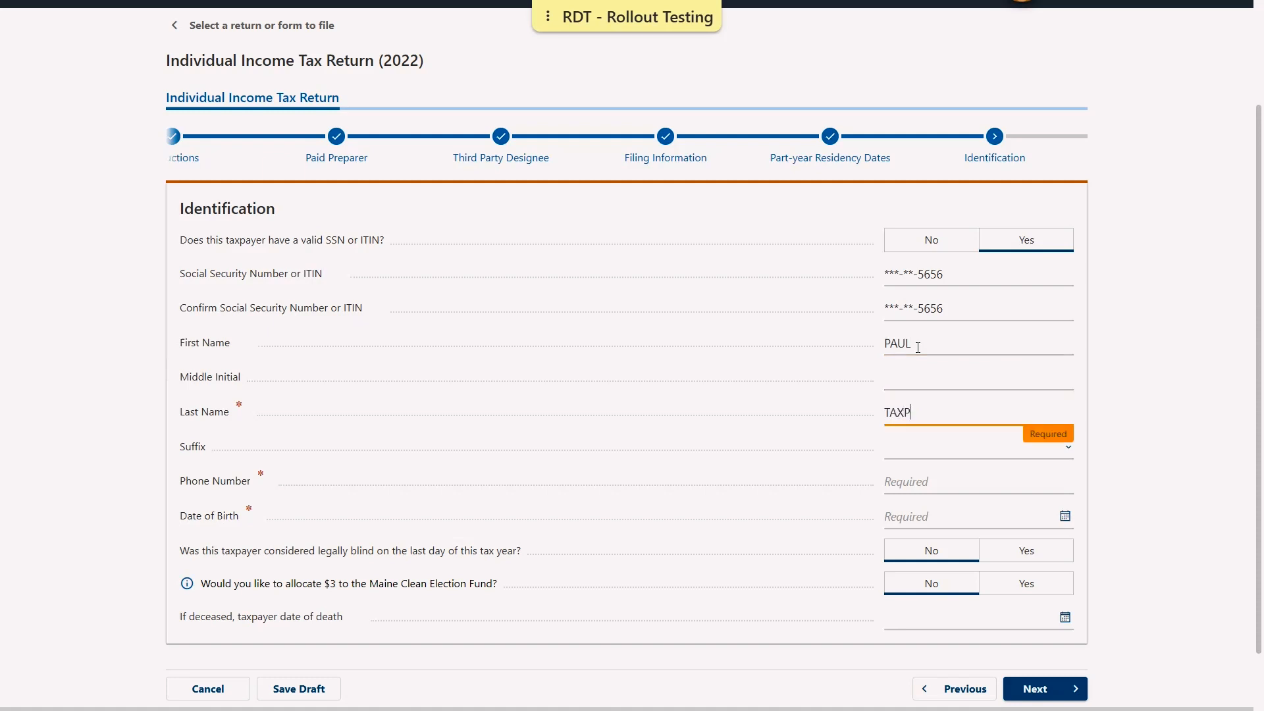
{"action": "type", "text": "AYER"}
{"action": "key", "text": "Tab"}
{"action": "key", "text": "Tab"}
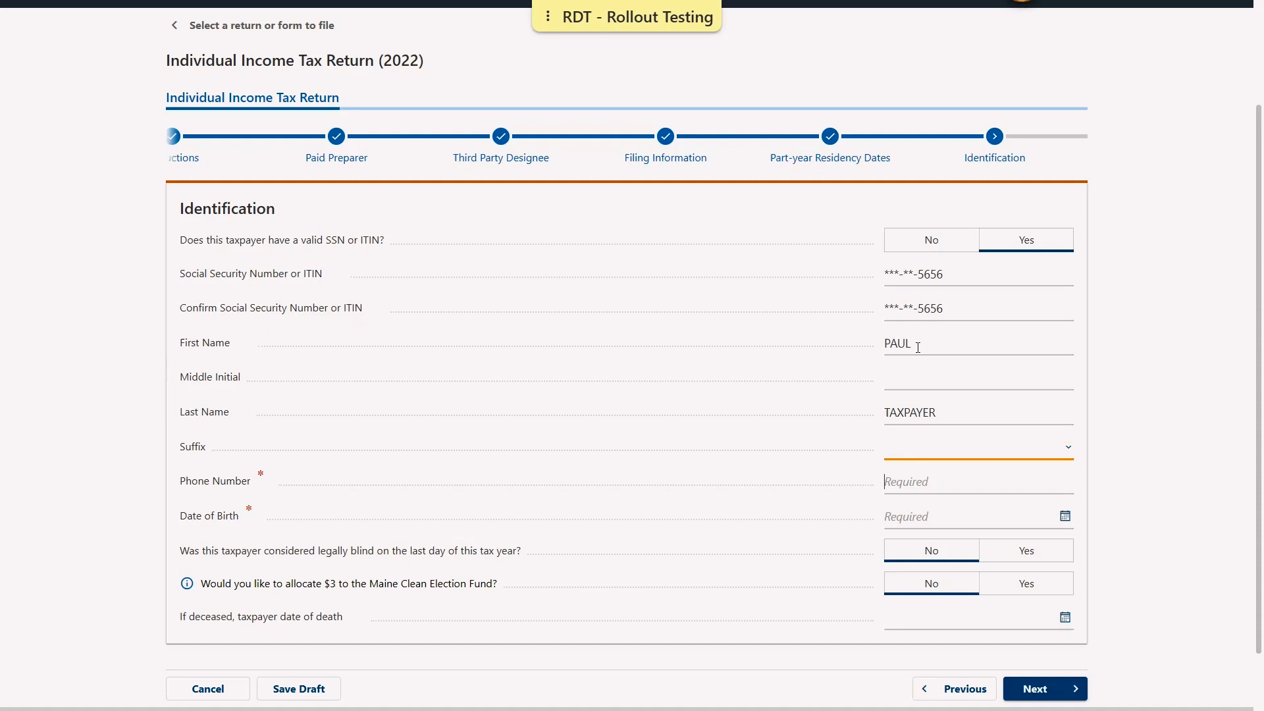
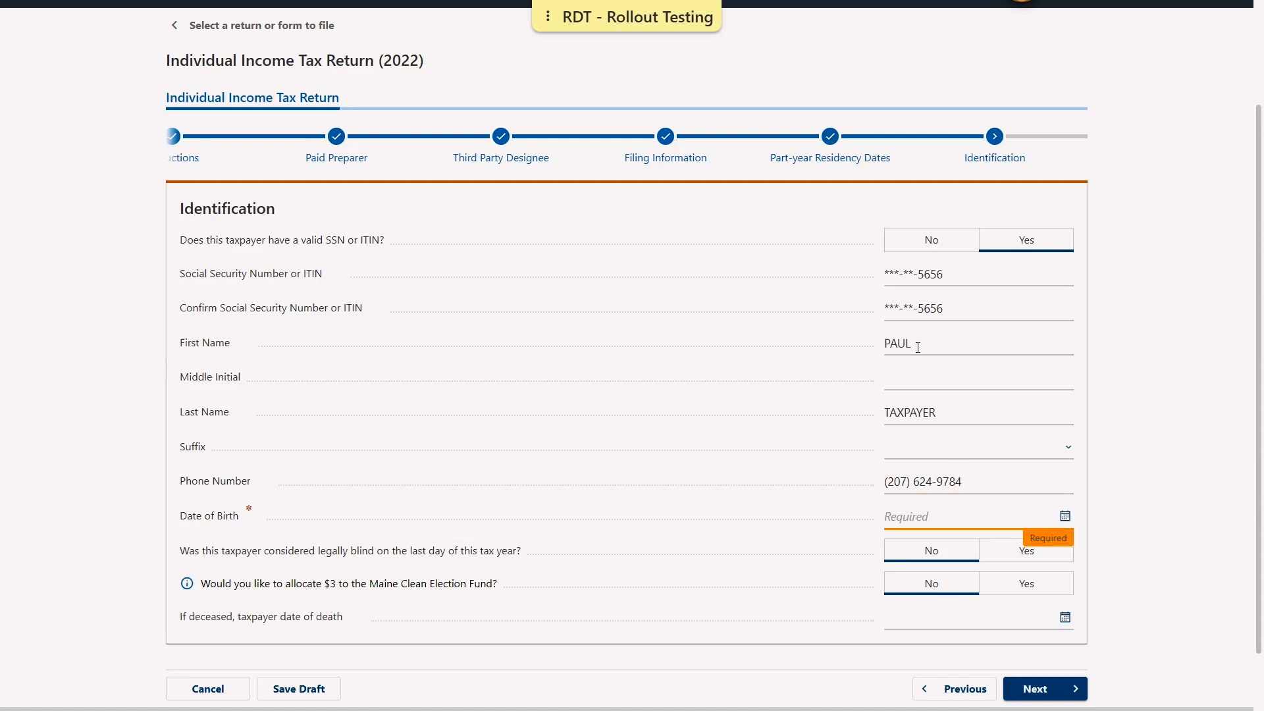
Enter the taxpayer's phone number and date of birth, correcting typos, and continue
{"action": "type", "text": "04012"}
{"action": "key", "text": "BackSpace"}
{"action": "type", "text": "1990"}
{"action": "left_click", "coordinate": [645, 660]}
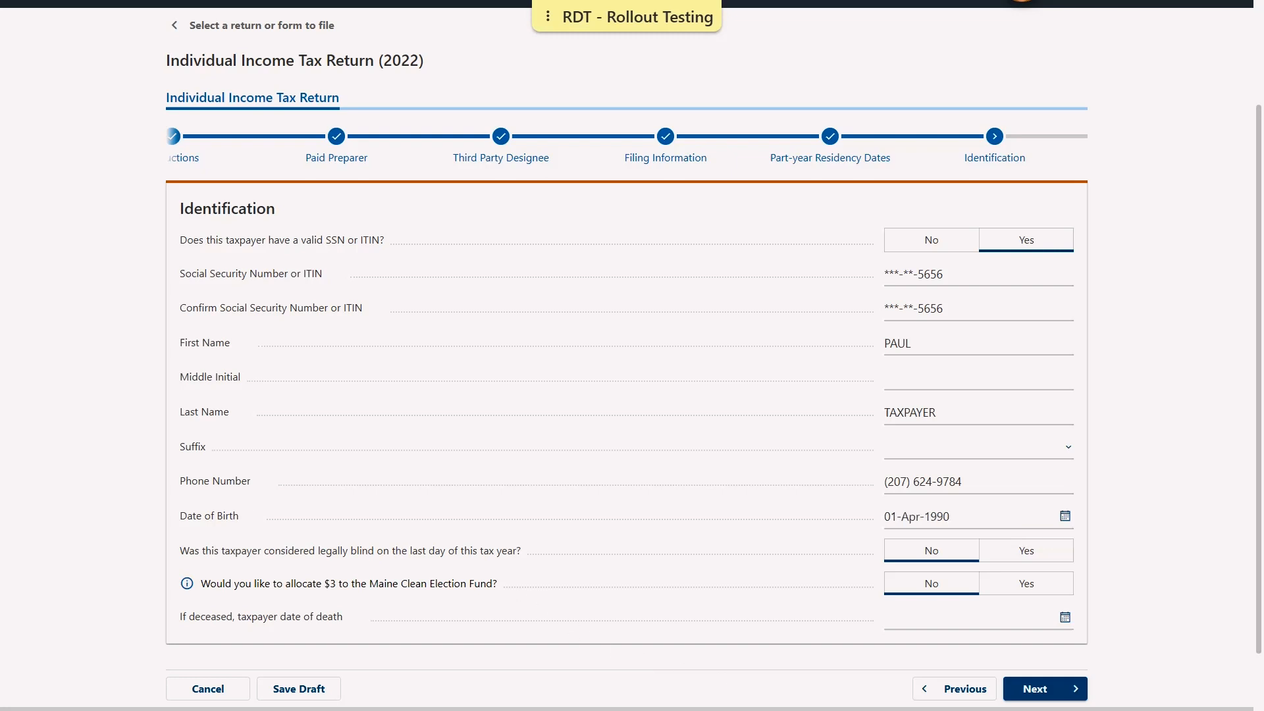
{"action": "left_click", "coordinate": [1037, 688]}
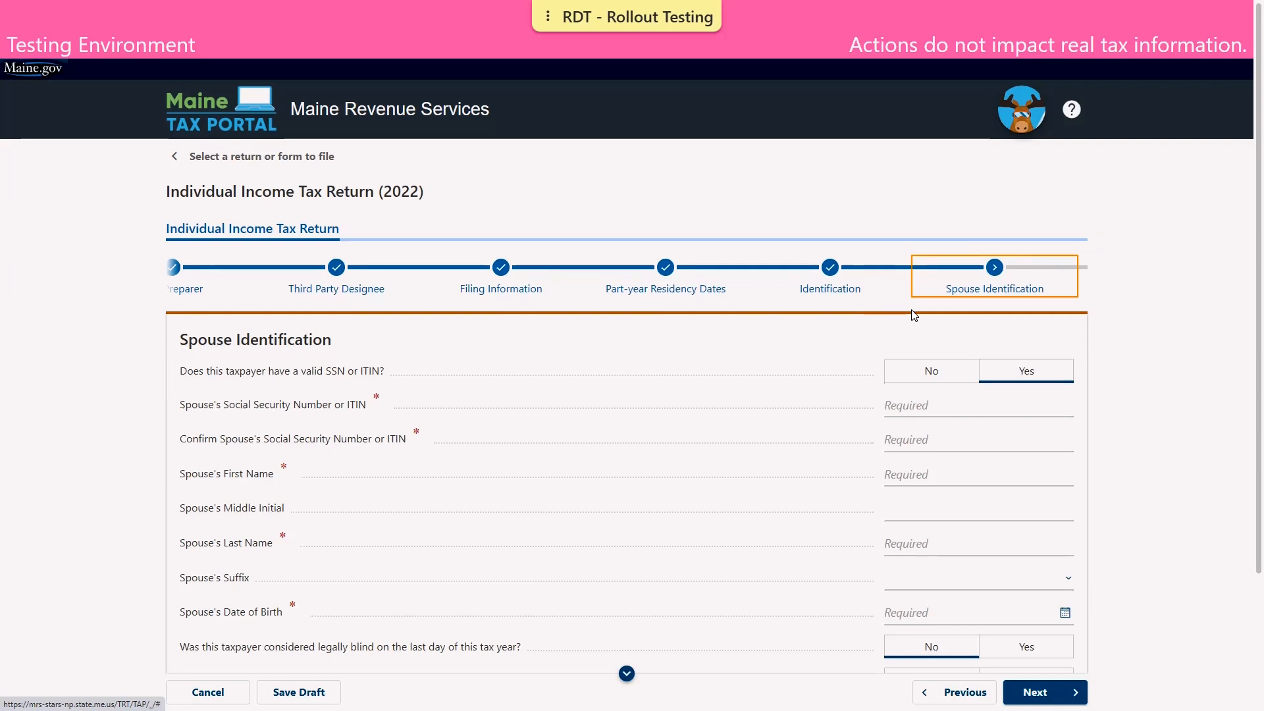
Enter the spouse's SSN and confirm it in the second field
{"action": "scroll", "coordinate": [916, 309], "scroll_direction": "down", "scroll_amount": 3}
{"action": "scroll", "coordinate": [912, 250], "scroll_direction": "down", "scroll_amount": 1}
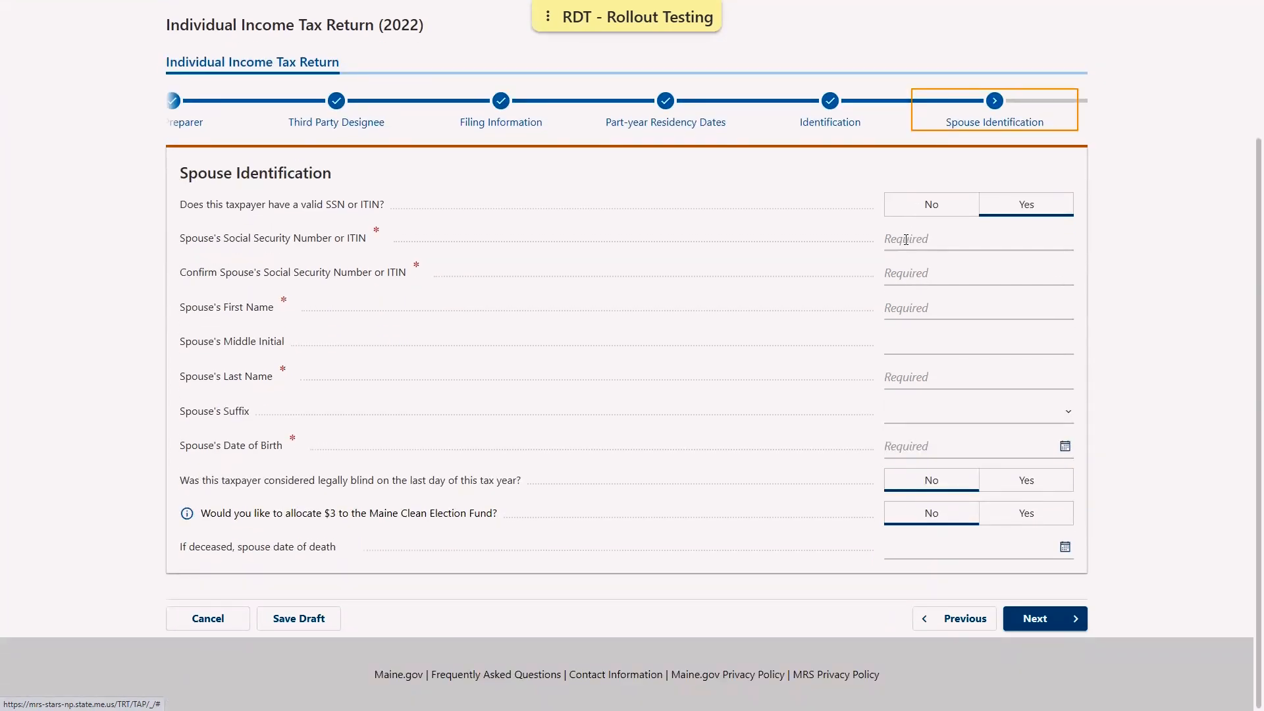
{"action": "left_click", "coordinate": [905, 240]}
{"action": "type", "text": "5"}
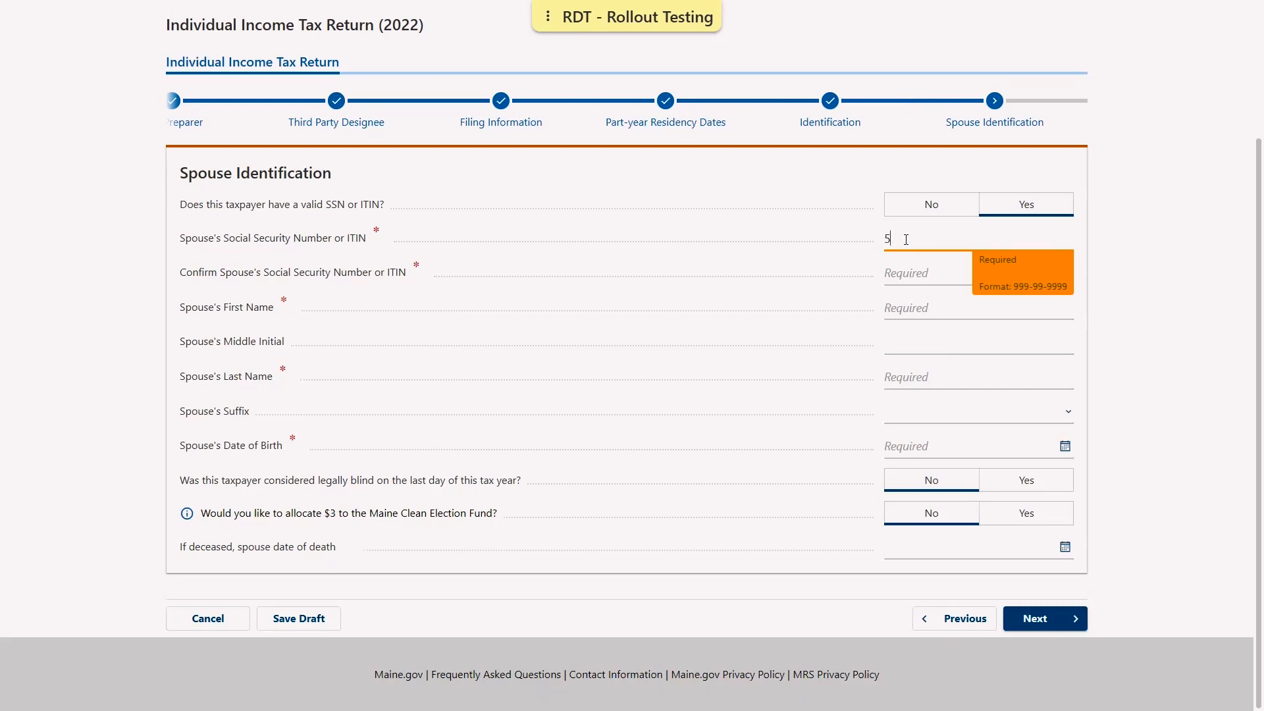
{"action": "type", "text": "65-65-6565"}
{"action": "key", "text": "Tab"}
{"action": "type", "text": "565-65-6"}
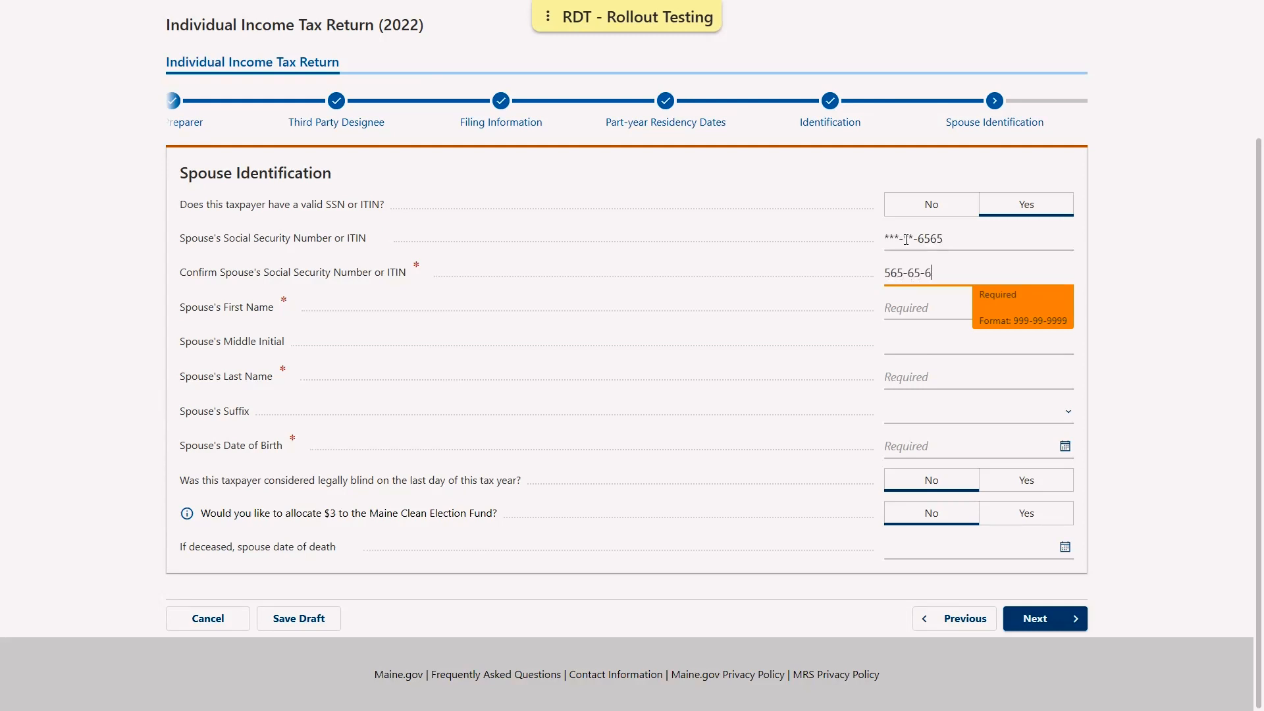
{"action": "type", "text": "565"}
{"action": "key", "text": "Tab"}
Fill in the spouse's first name, last name and date of birth, then continue
{"action": "type", "text": "PAULA"}
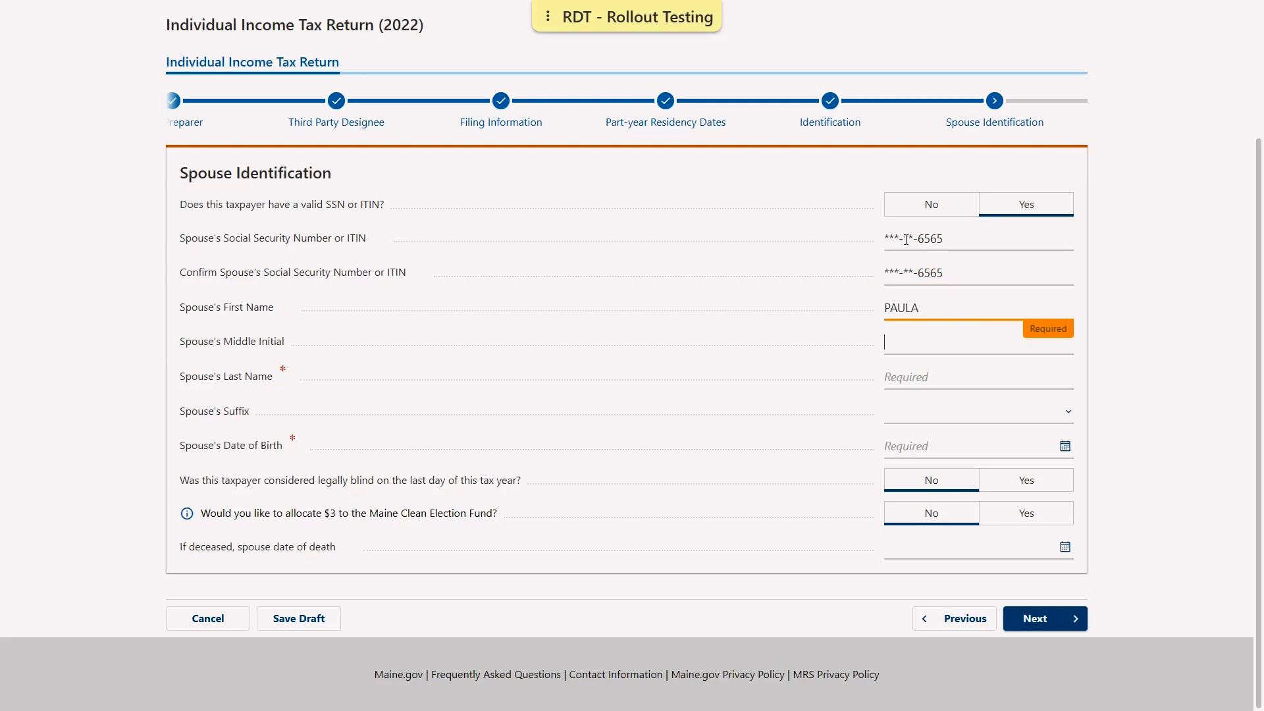
{"action": "key", "text": "Tab"}
{"action": "type", "text": "TAX"}
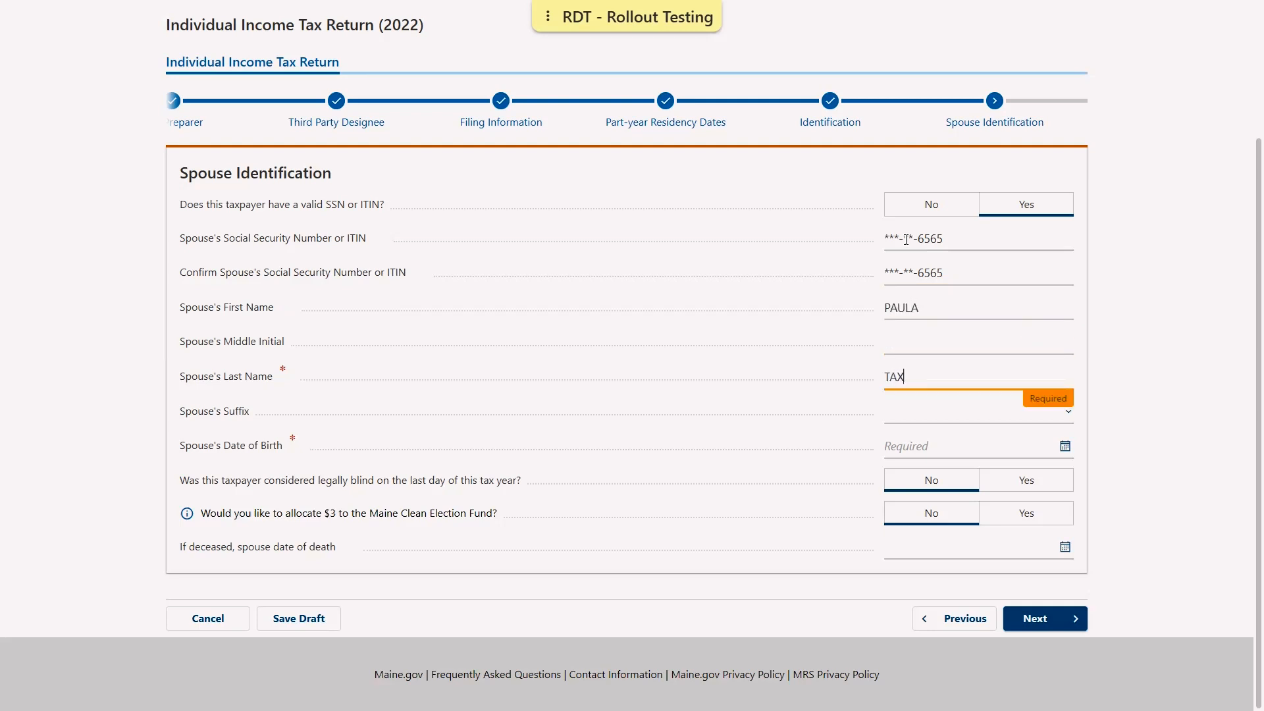
{"action": "type", "text": "PAYER"}
{"action": "key", "text": "Tab"}
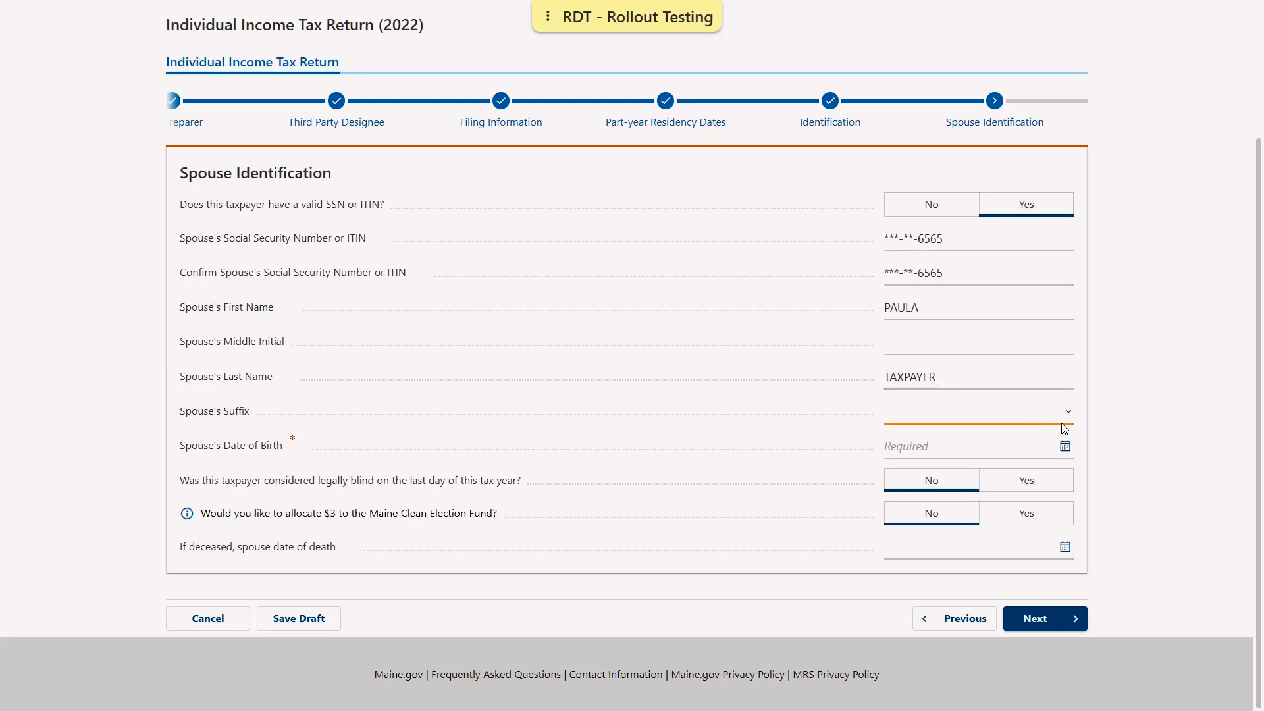
{"action": "key", "text": "Tab"}
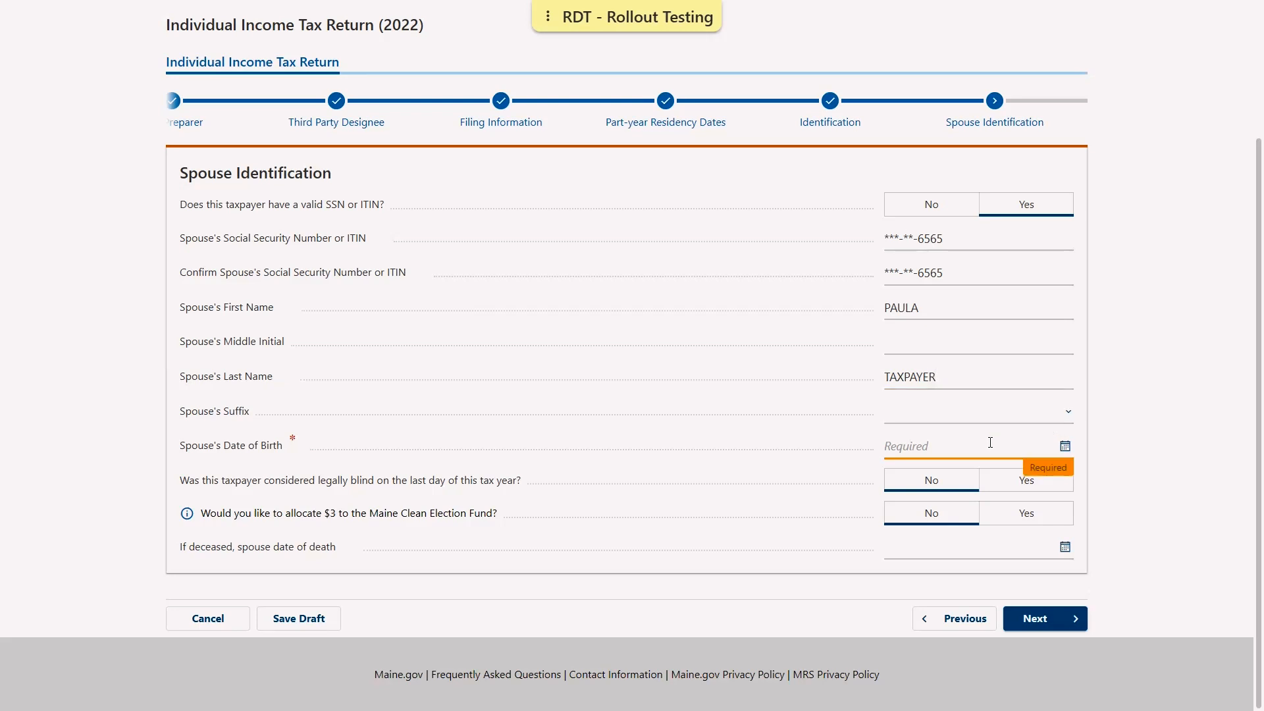
{"action": "type", "text": "04011990"}
{"action": "left_click", "coordinate": [739, 592]}
{"action": "left_click", "coordinate": [1047, 629]}
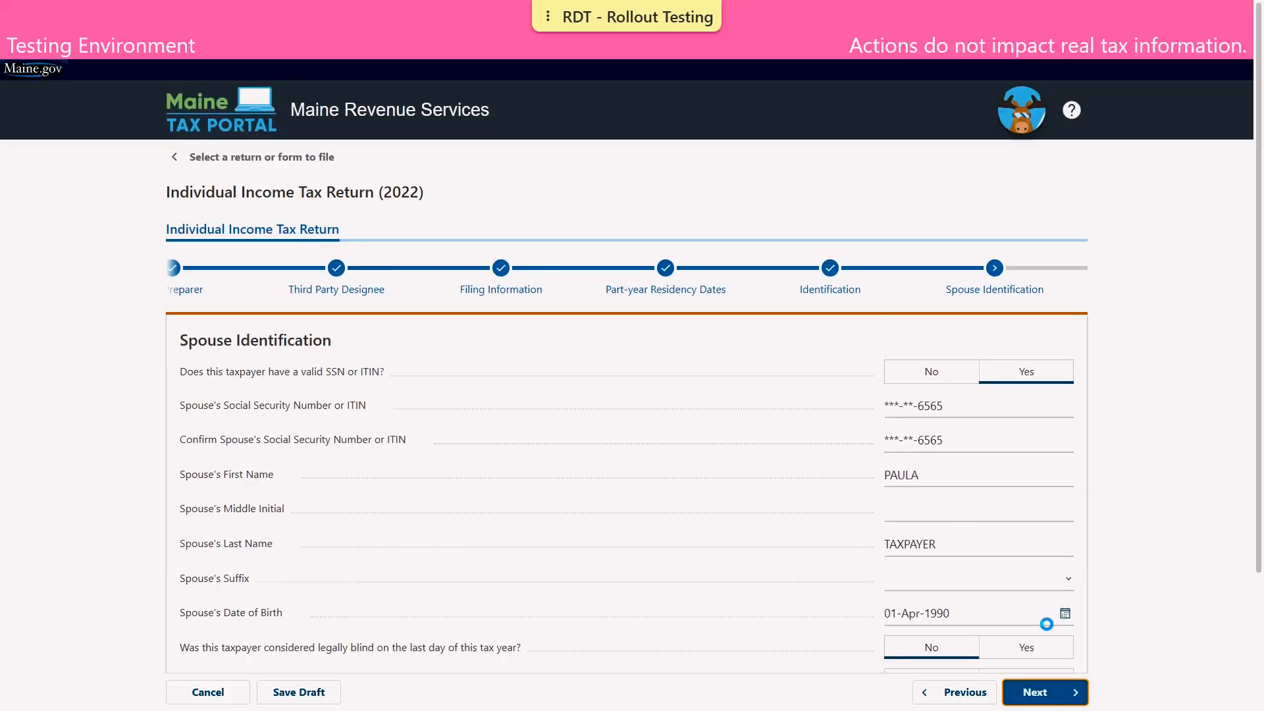
Enter the street, city, state MAINE and ZIP of the mailing address
{"action": "left_click", "coordinate": [489, 428]}
{"action": "type", "text": "51 "}
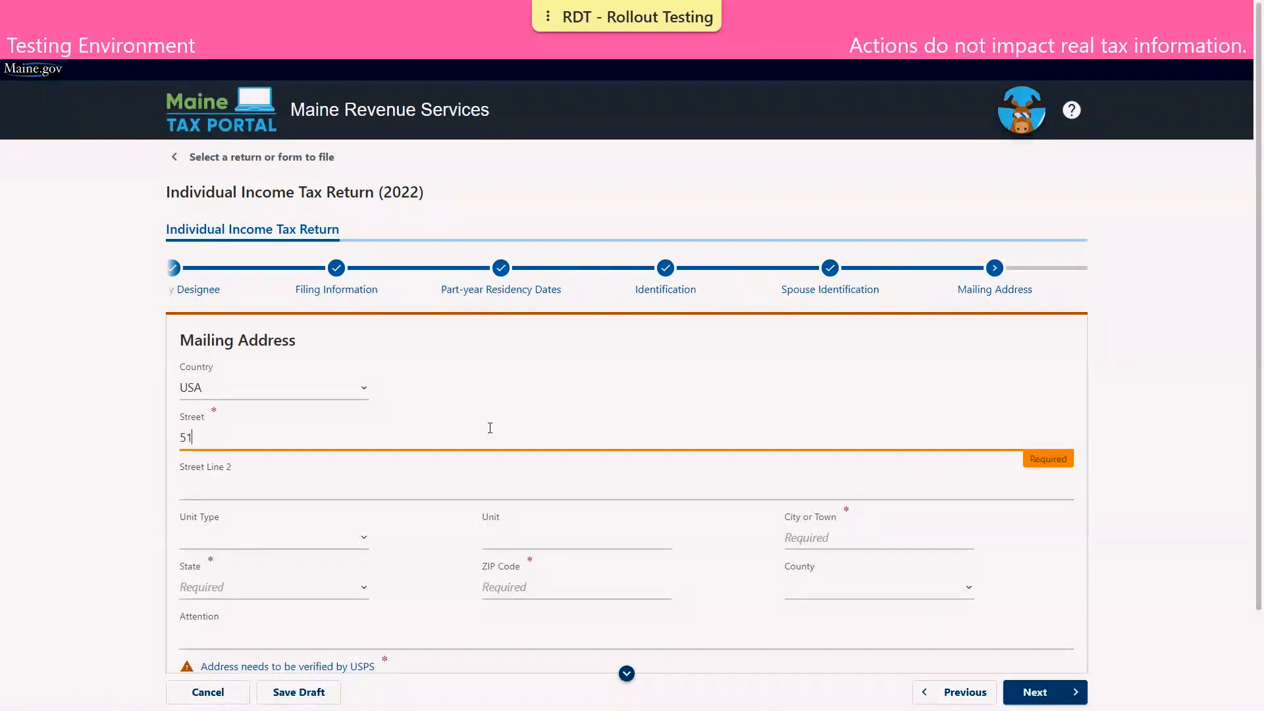
{"action": "type", "text": "COMMERCE DR"}
{"action": "key", "text": "Tab"}
{"action": "key", "text": "Tab"}
{"action": "key", "text": "Tab"}
{"action": "key", "text": "Tab"}
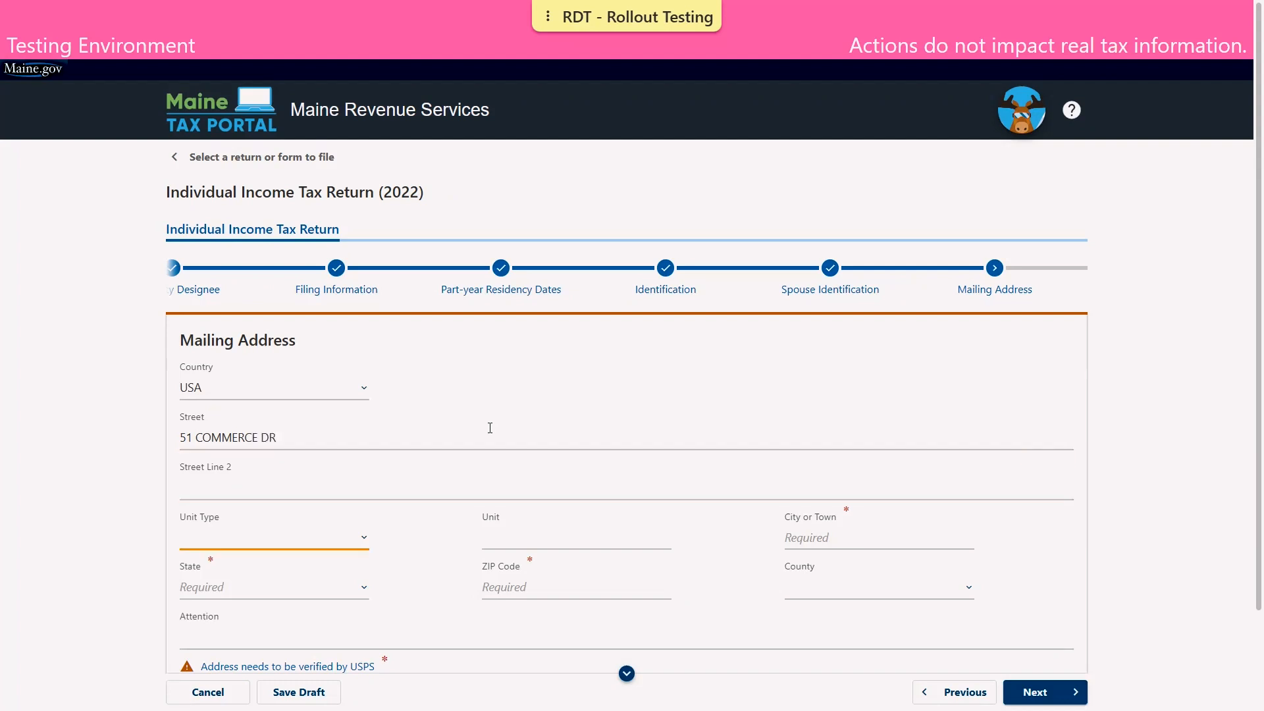
{"action": "type", "text": "AU"}
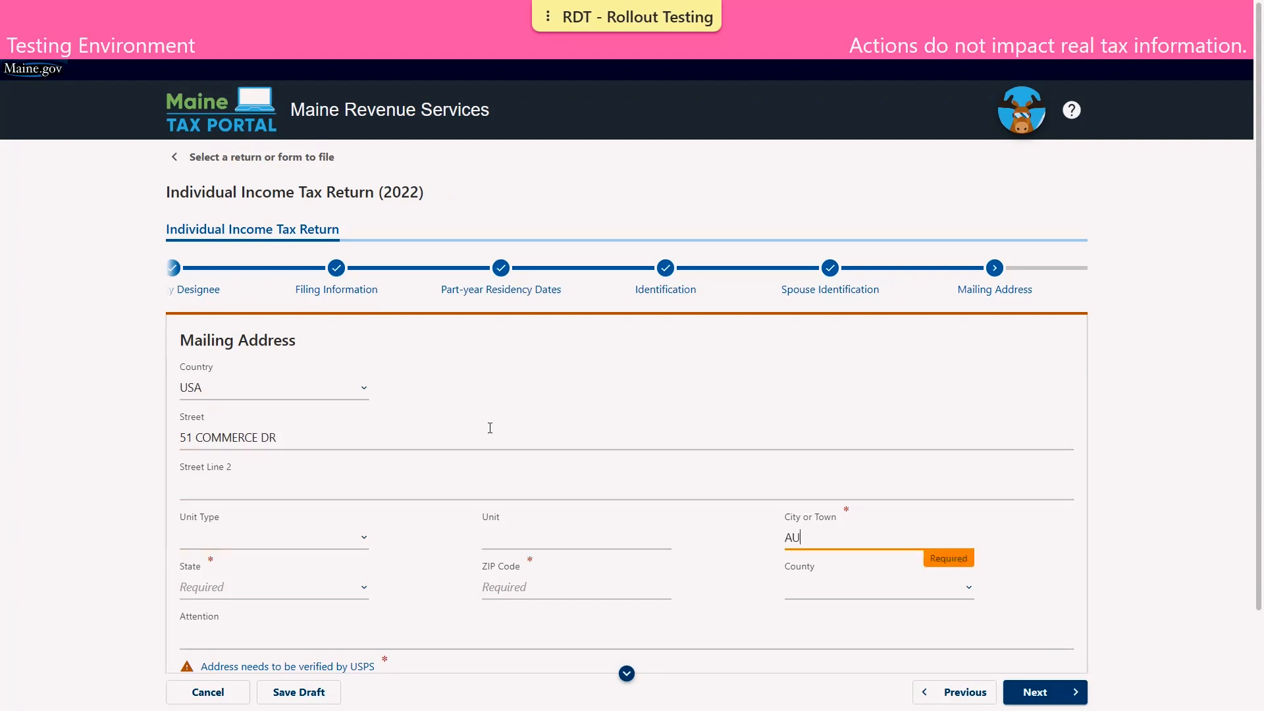
{"action": "type", "text": "GUSTA"}
{"action": "key", "text": "Tab"}
{"action": "key", "text": "m"}
{"action": "key", "text": "Tab"}
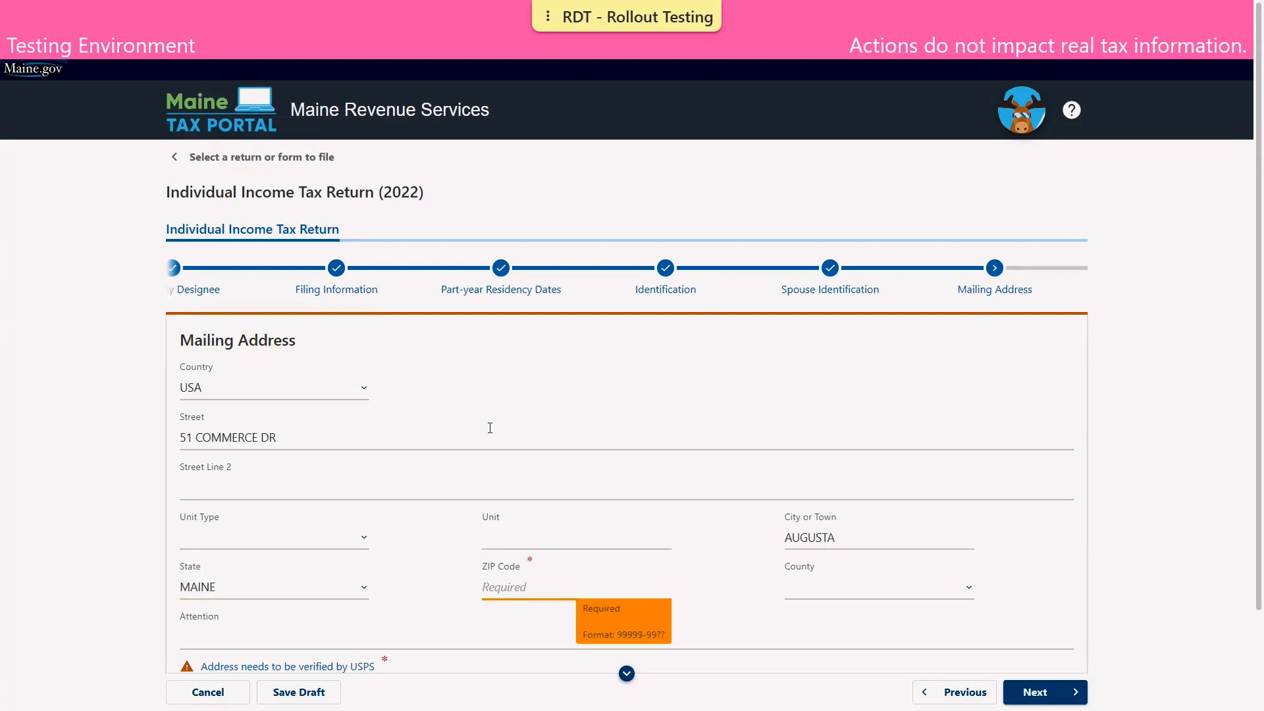
{"action": "type", "text": "04330-0000"}
{"action": "key", "text": "Tab"}
Have USPS verify the mailing address and continue to the Form(s) W-2 step
{"action": "scroll", "coordinate": [392, 473], "scroll_direction": "down", "scroll_amount": 2}
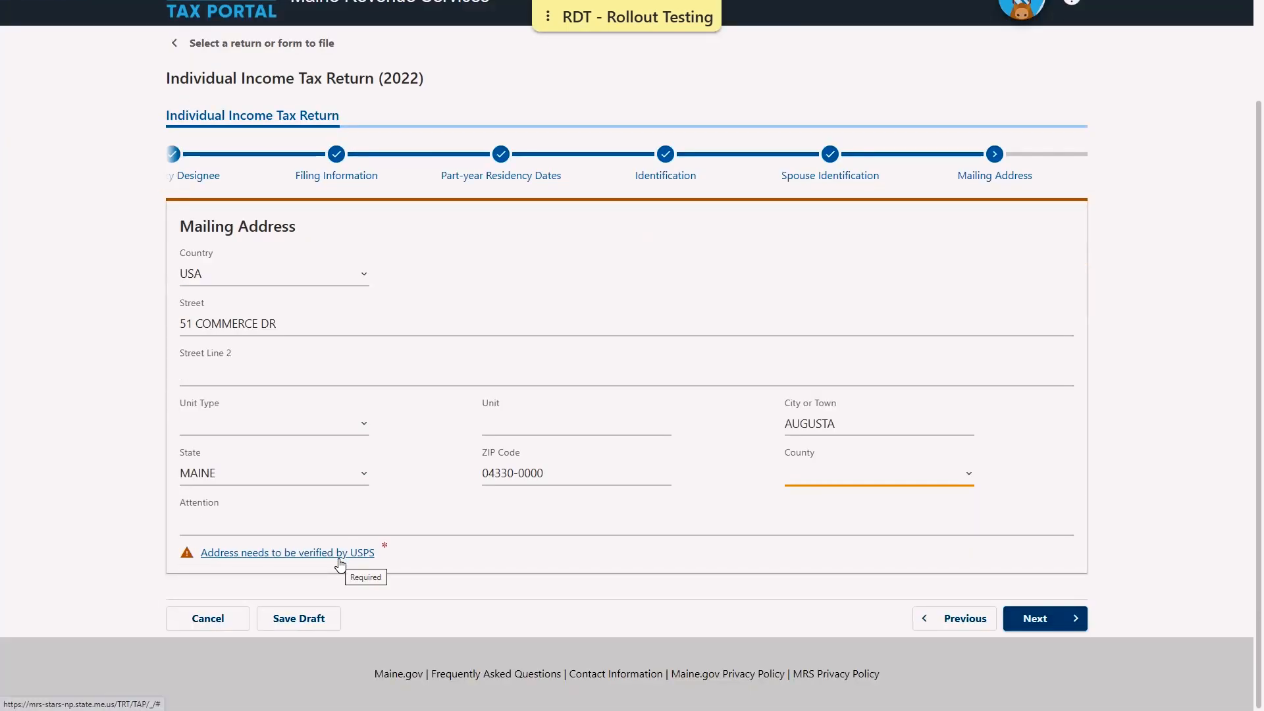
{"action": "left_click", "coordinate": [338, 558]}
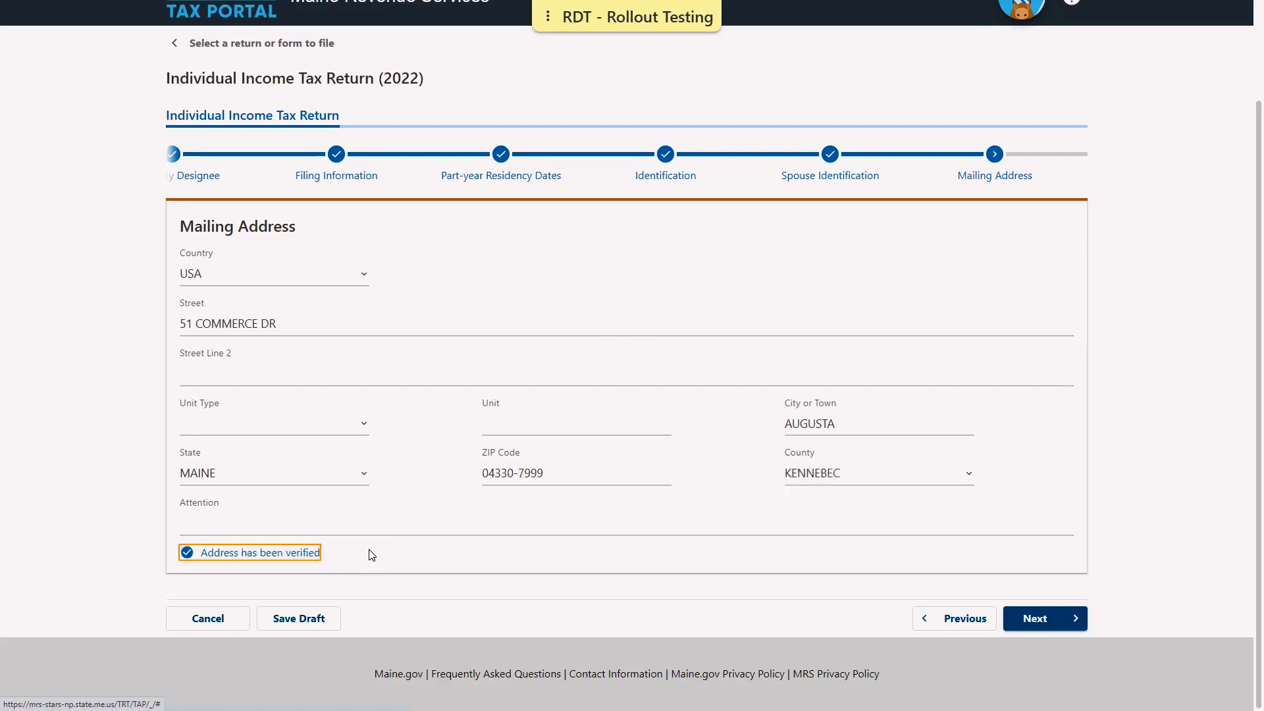
{"action": "left_click", "coordinate": [781, 595]}
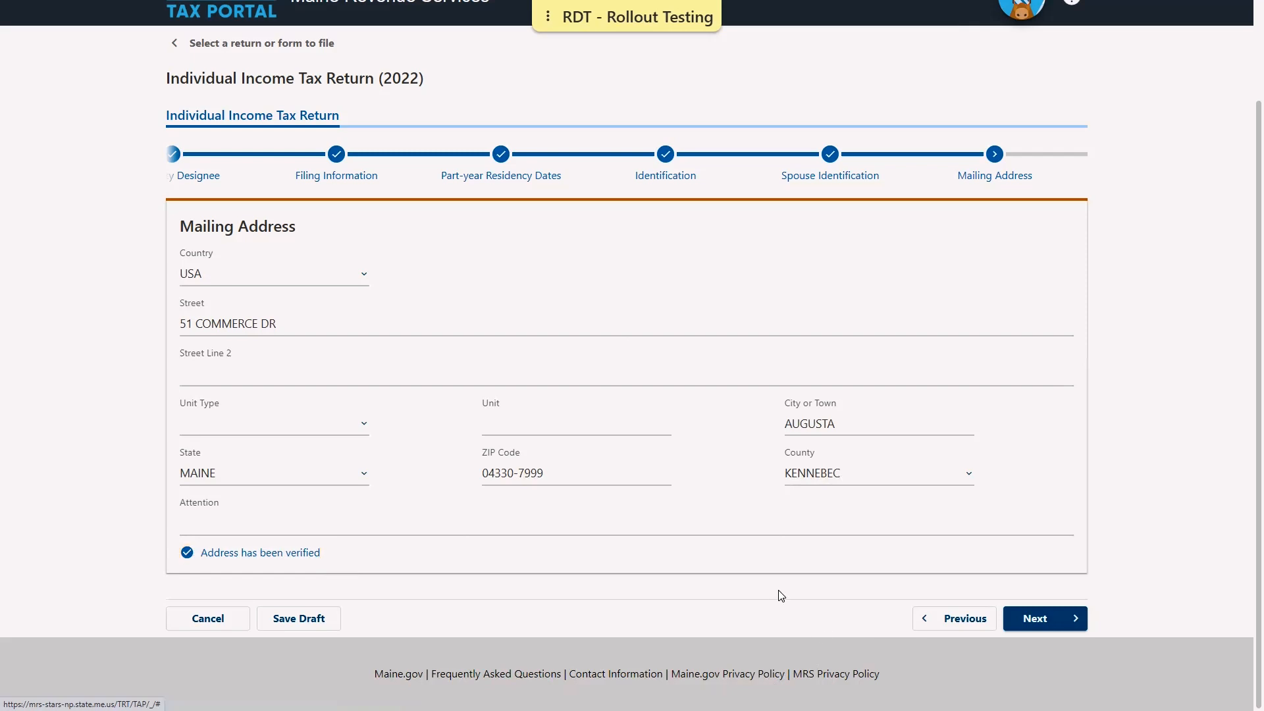
{"action": "left_click", "coordinate": [1064, 619]}
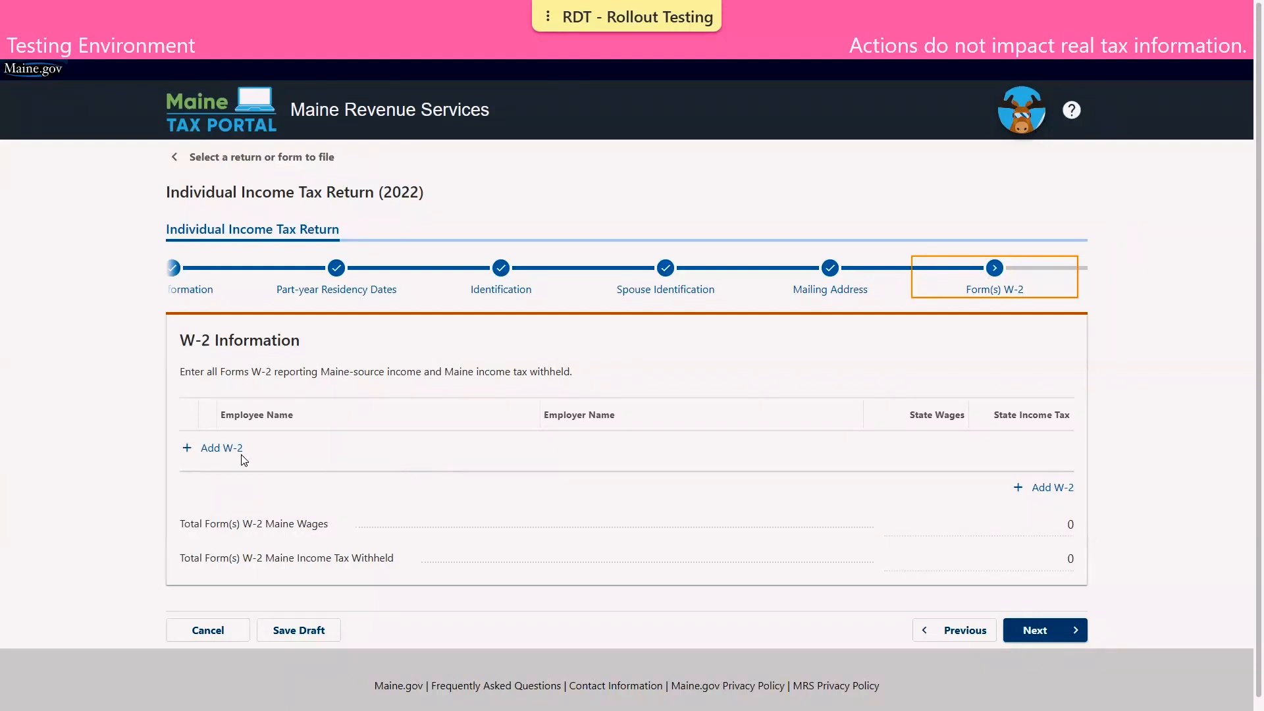
Add a W-2 for the primary taxpayer with the employer EIN and employer name DEMO BUSINESS
{"action": "left_click", "coordinate": [208, 450]}
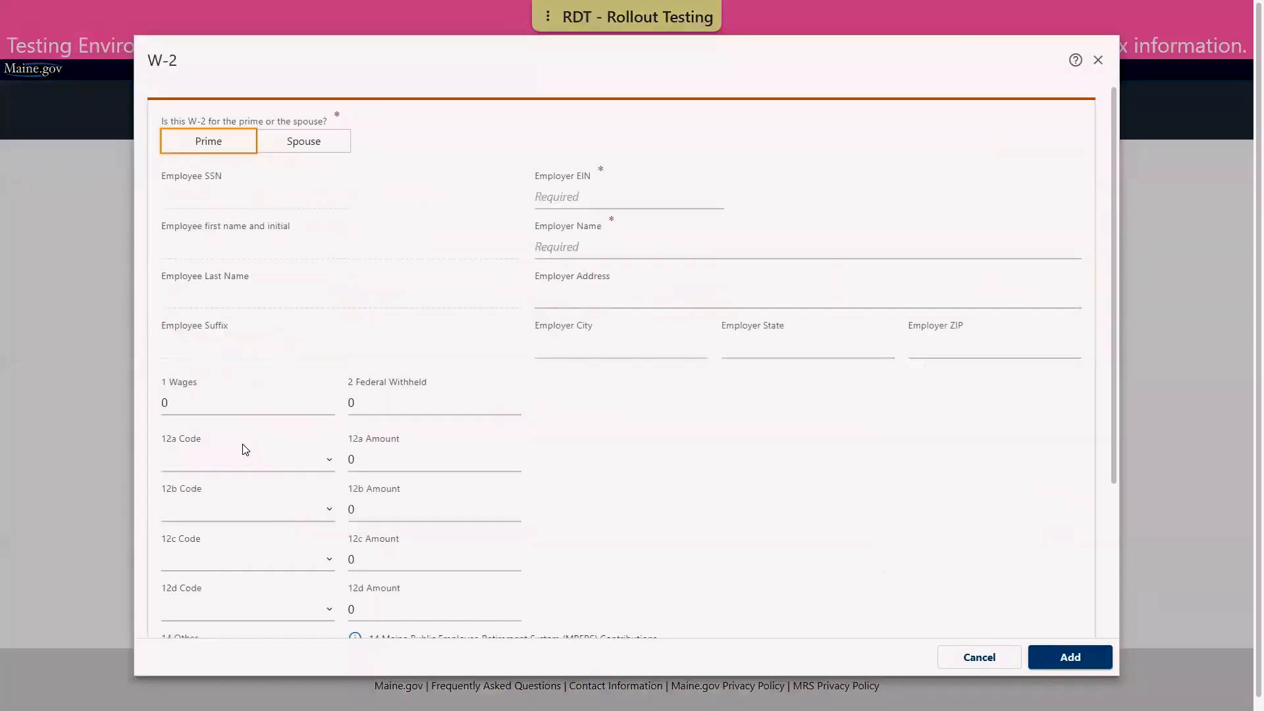
{"action": "left_click", "coordinate": [219, 150]}
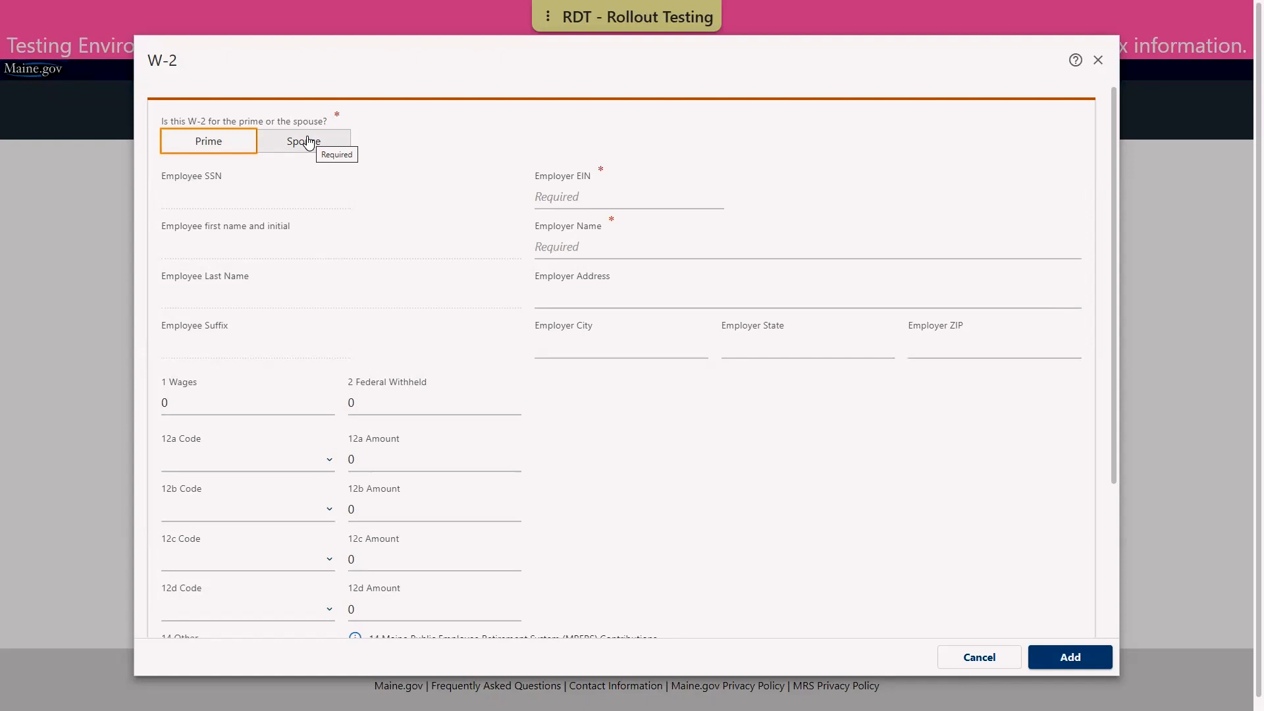
{"action": "left_click", "coordinate": [217, 153]}
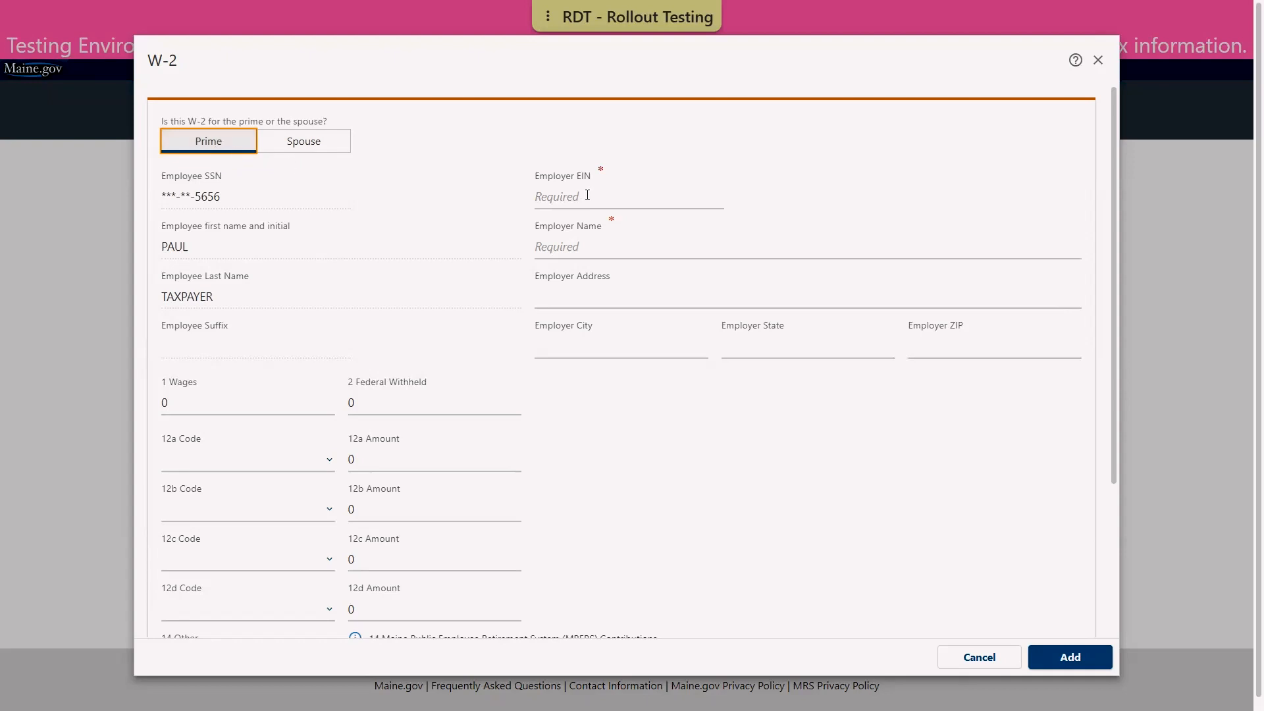
{"action": "left_click", "coordinate": [562, 196]}
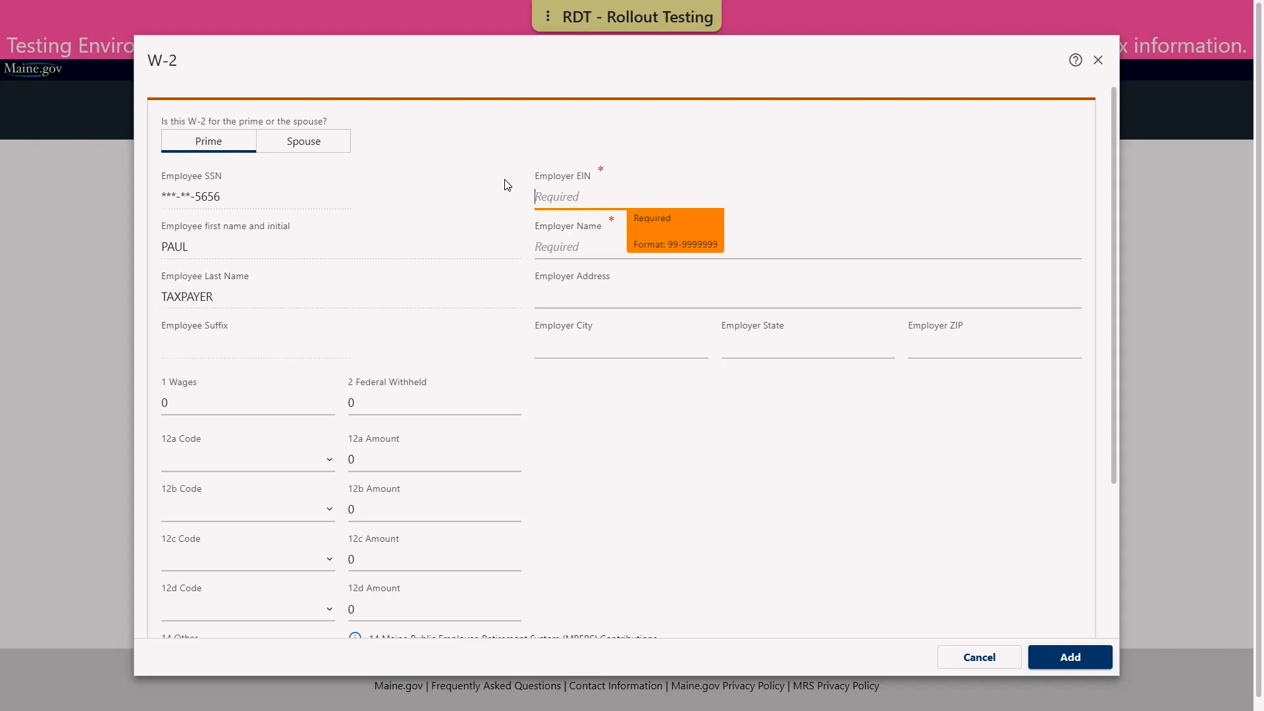
{"action": "type", "text": "01-0101"}
{"action": "type", "text": "010"}
{"action": "left_click", "coordinate": [552, 248]}
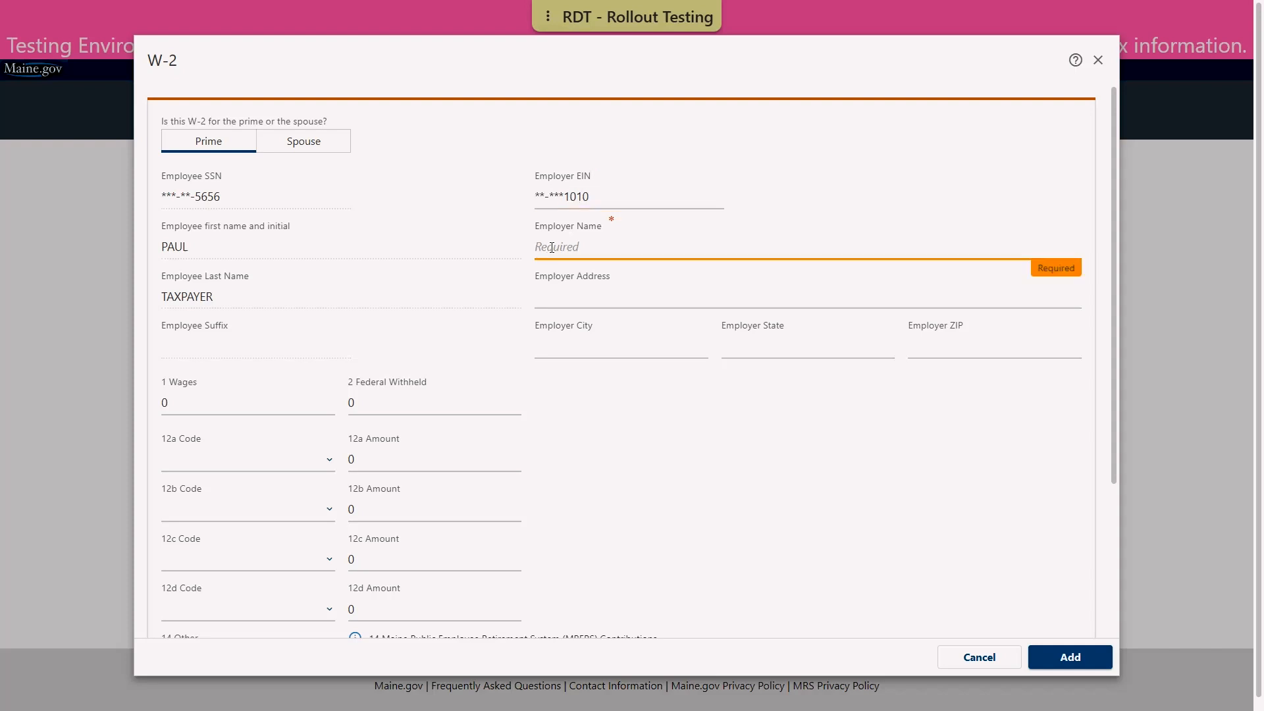
{"action": "type", "text": "DEMO BUSINESS"}
{"action": "key", "text": "Tab"}
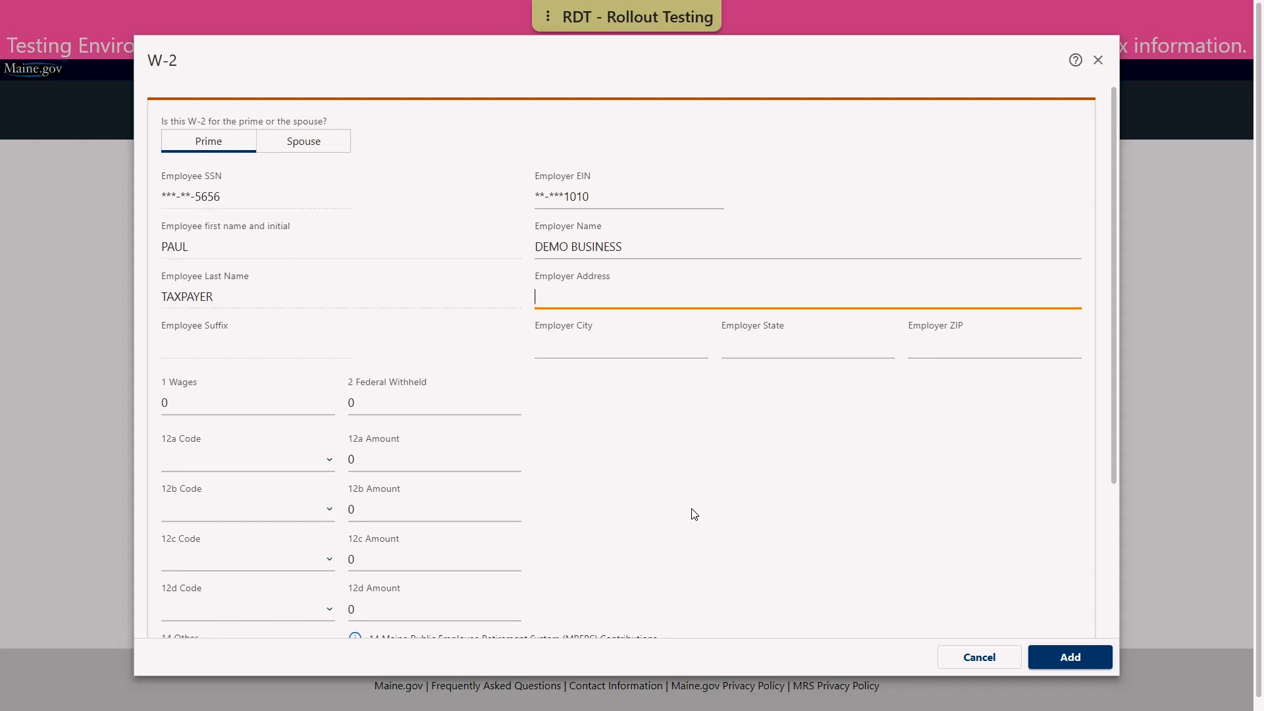
Enter W-2 wages of 40000 and federal tax withheld of 2000
{"action": "scroll", "coordinate": [691, 514], "scroll_direction": "down", "scroll_amount": 1}
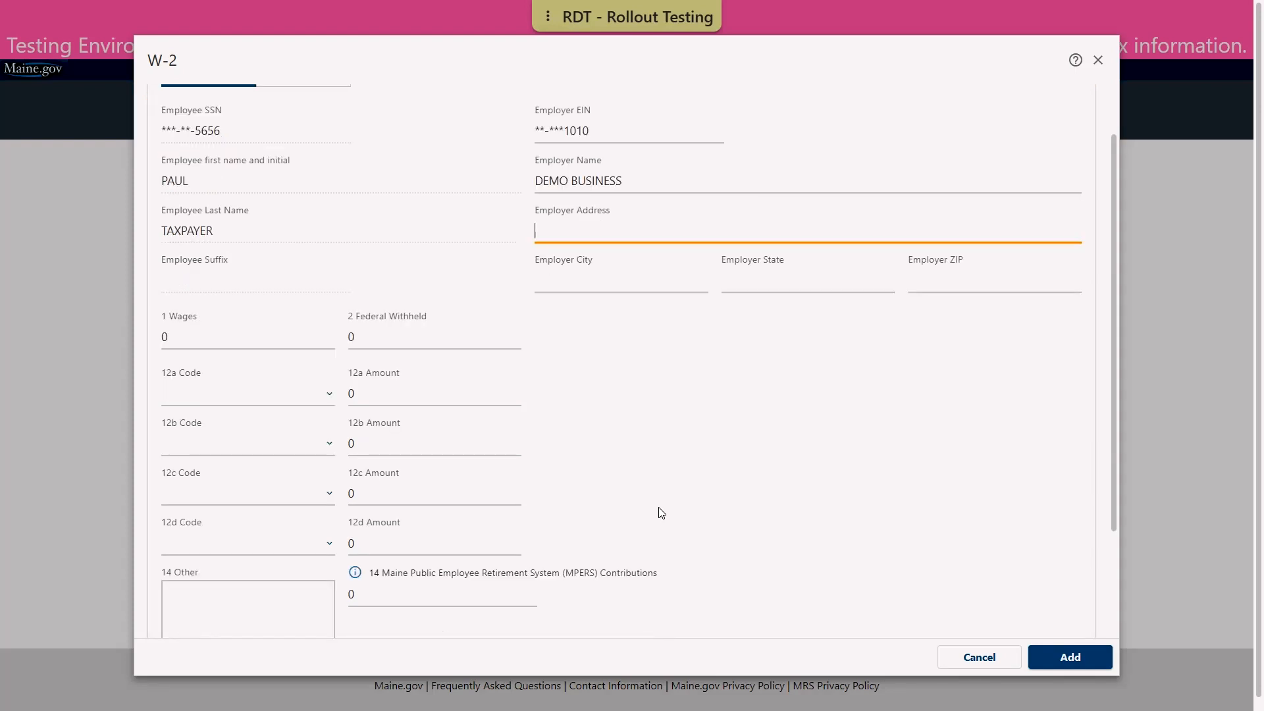
{"action": "left_click", "coordinate": [181, 331]}
{"action": "scroll", "coordinate": [182, 330], "scroll_direction": "down", "scroll_amount": 2}
{"action": "type", "text": "40000"}
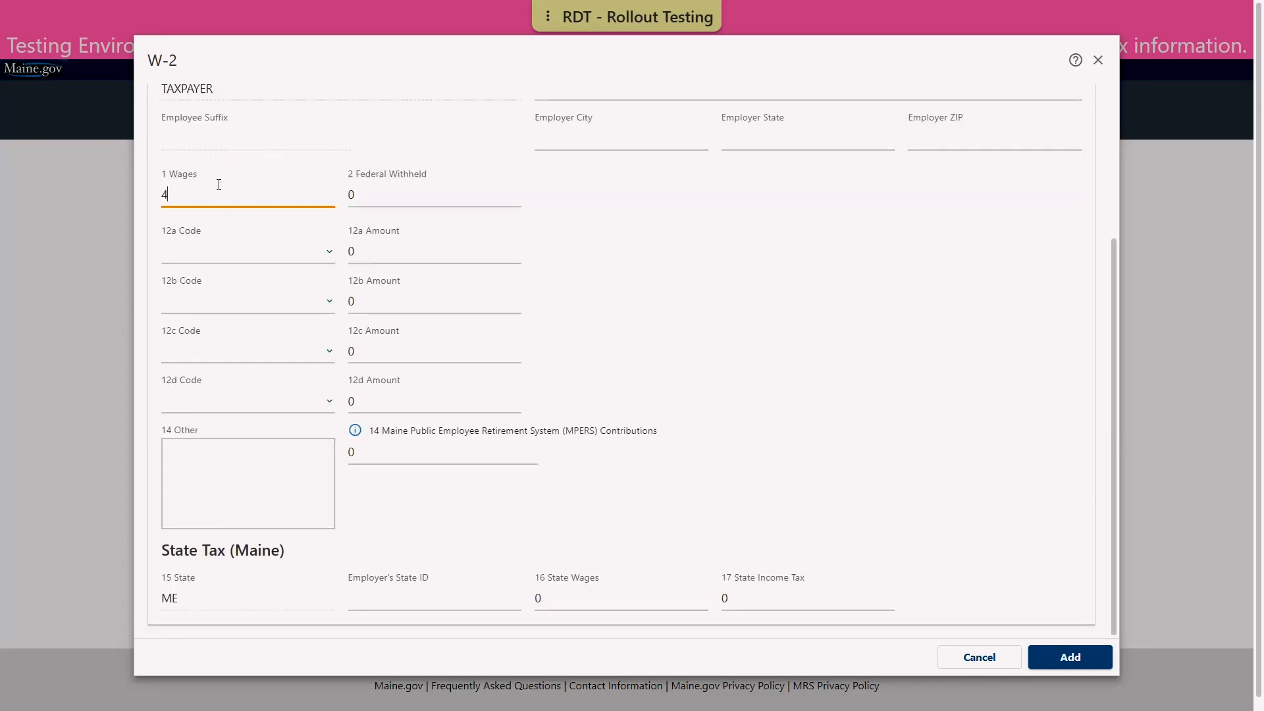
{"action": "key", "text": "Tab"}
{"action": "type", "text": "2000"}
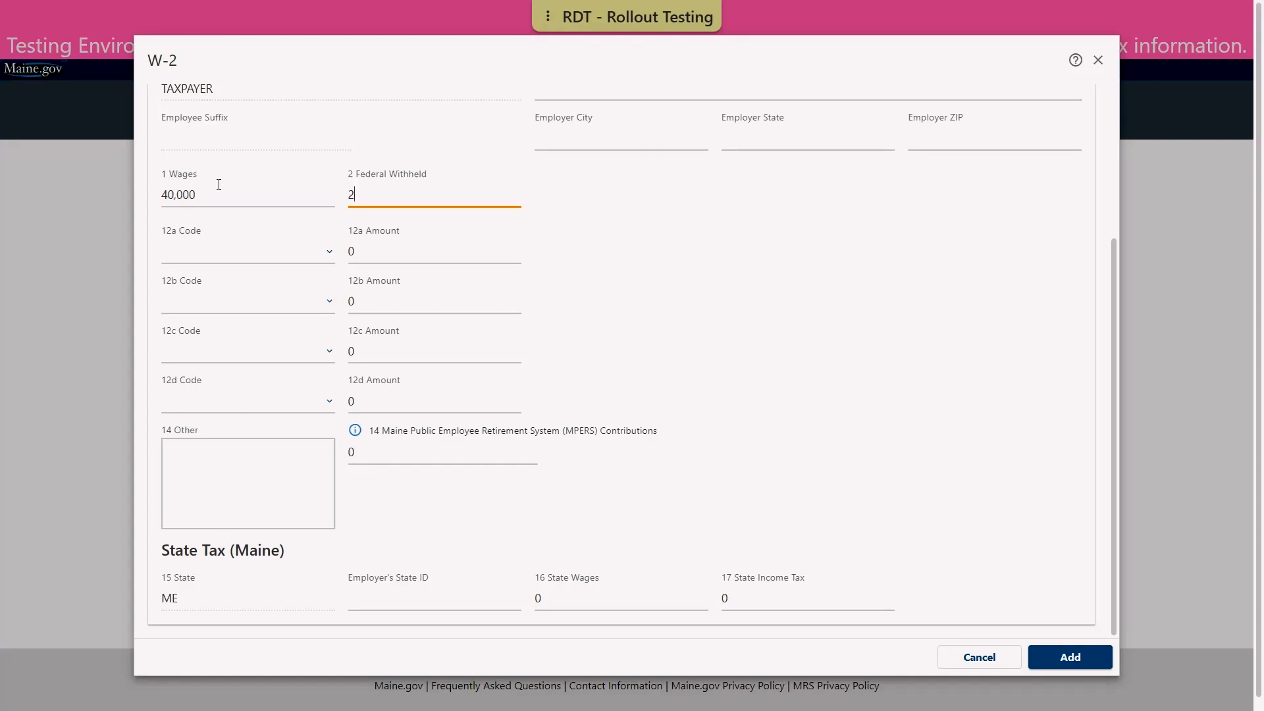
Enter the employer's state ID, state wages 40000 and state income tax 900, then save the W-2
{"action": "left_click", "coordinate": [705, 415]}
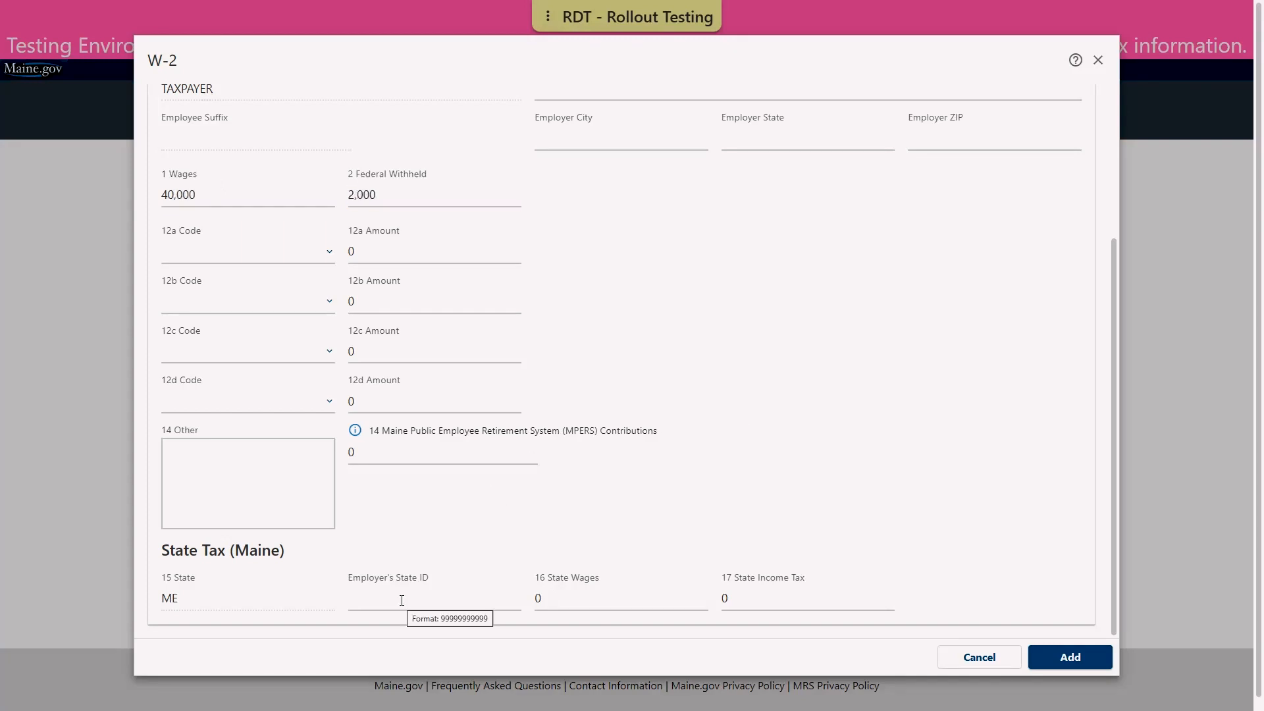
{"action": "type", "text": "0101"}
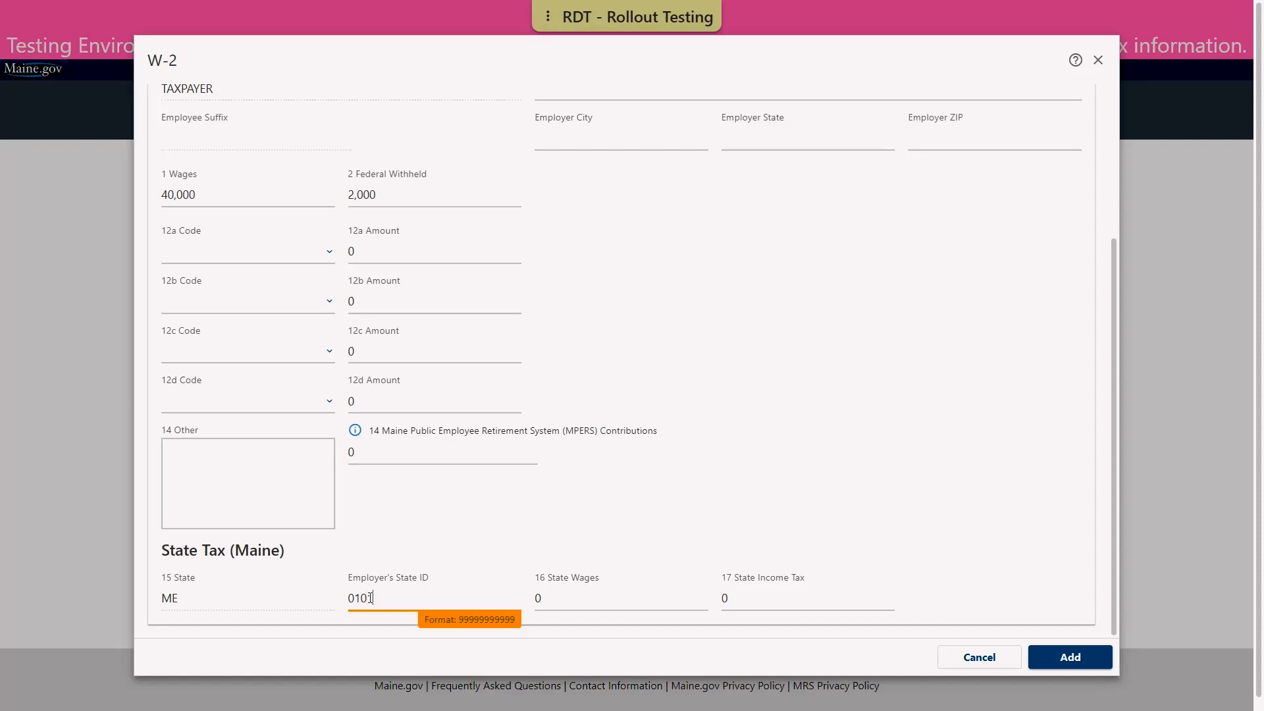
{"action": "type", "text": "0101010"}
{"action": "key", "text": "Tab"}
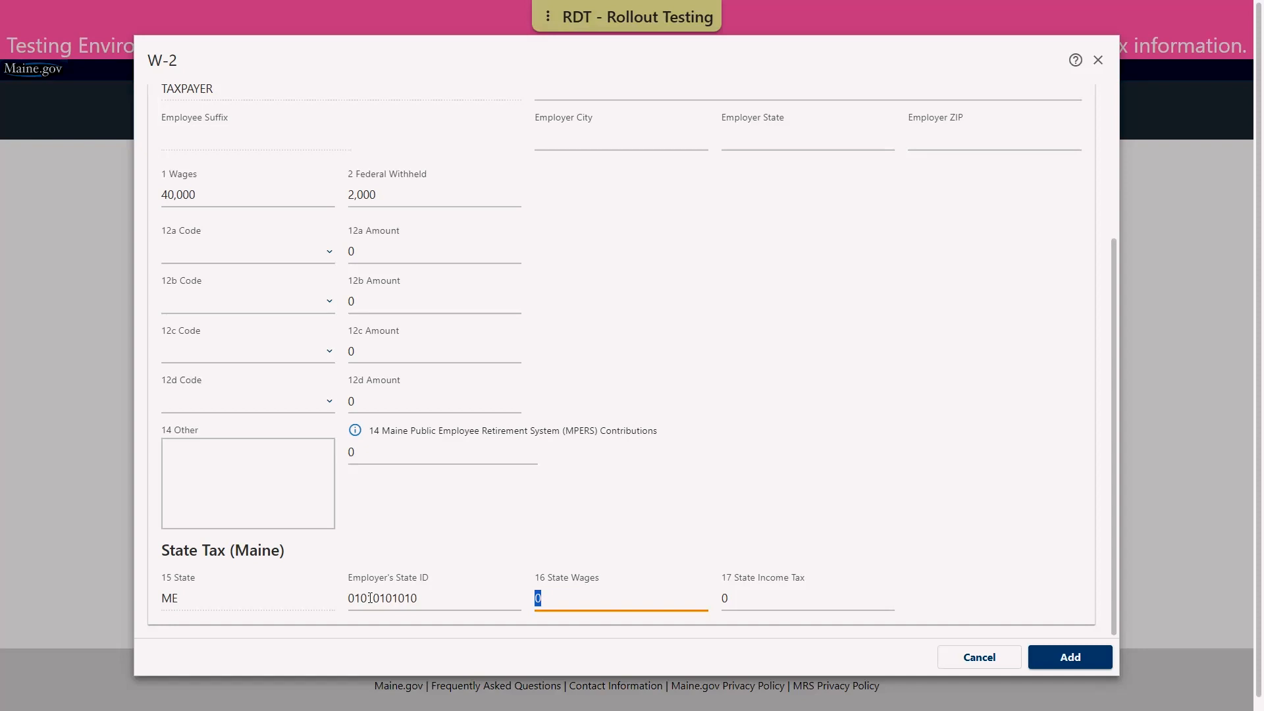
{"action": "type", "text": "40000"}
{"action": "key", "text": "Tab"}
{"action": "left_click", "coordinate": [779, 584]}
{"action": "left_click", "coordinate": [775, 589]}
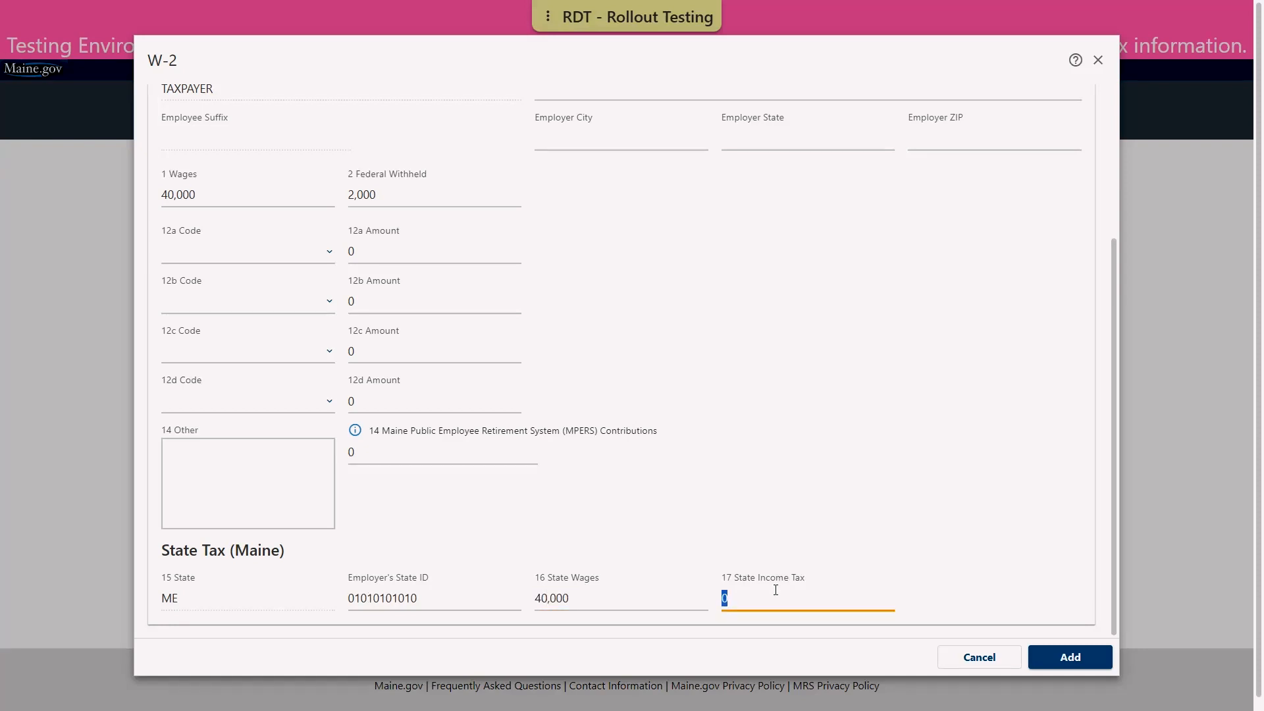
{"action": "left_click", "coordinate": [729, 605]}
{"action": "type", "text": "900"}
{"action": "key", "text": "Tab"}
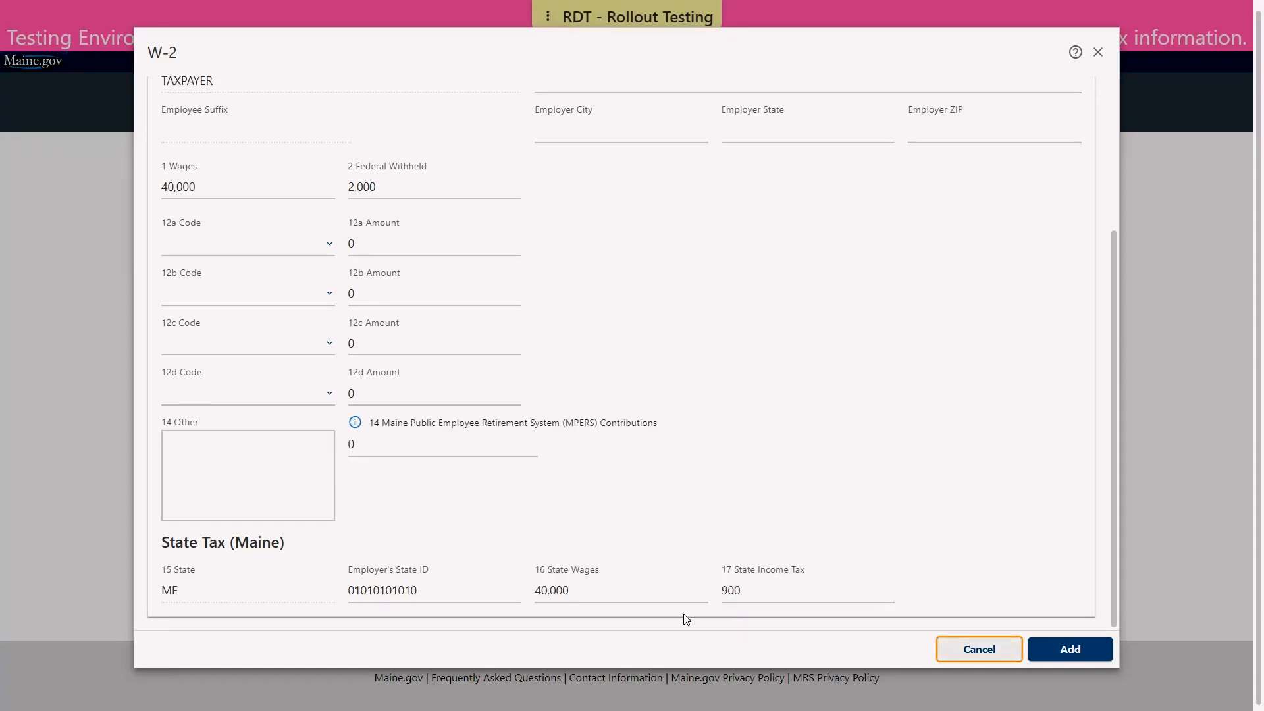
{"action": "left_click", "coordinate": [1057, 649]}
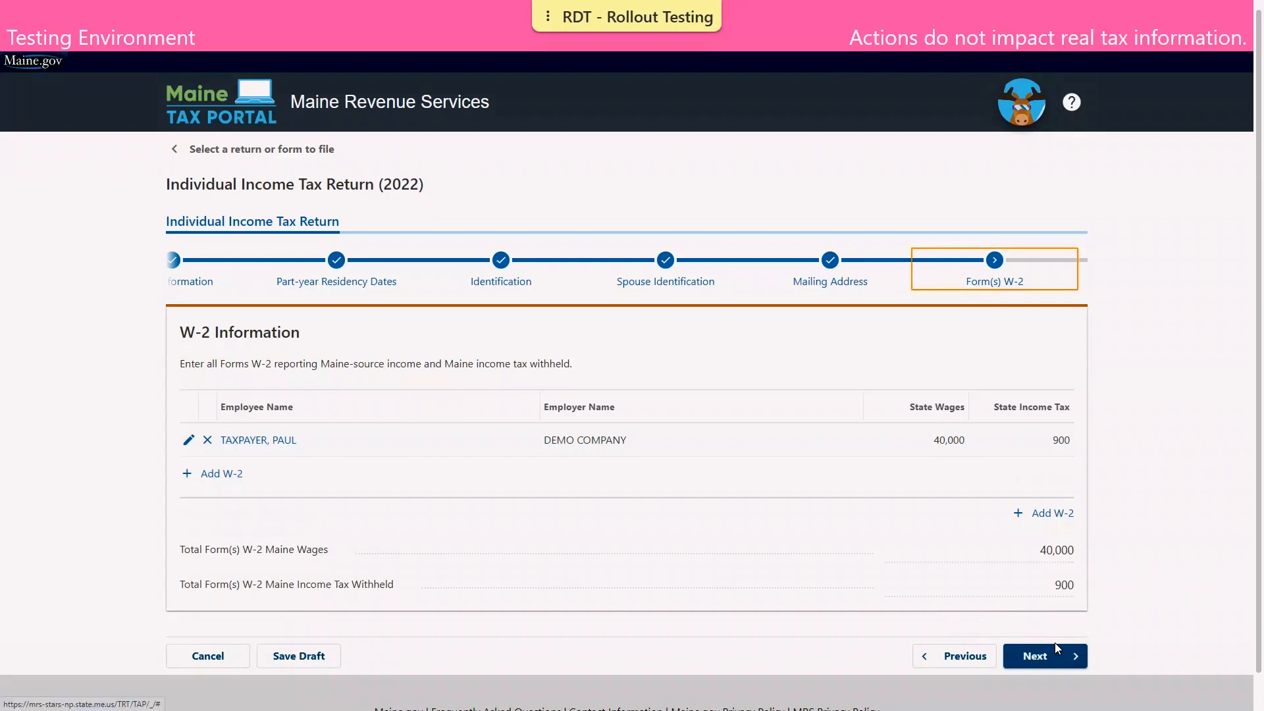
Start a spouse W-2 from TEST COMPANY (EIN 02-0202020) with 45,000 wages and federal withholding
{"action": "left_click", "coordinate": [227, 475]}
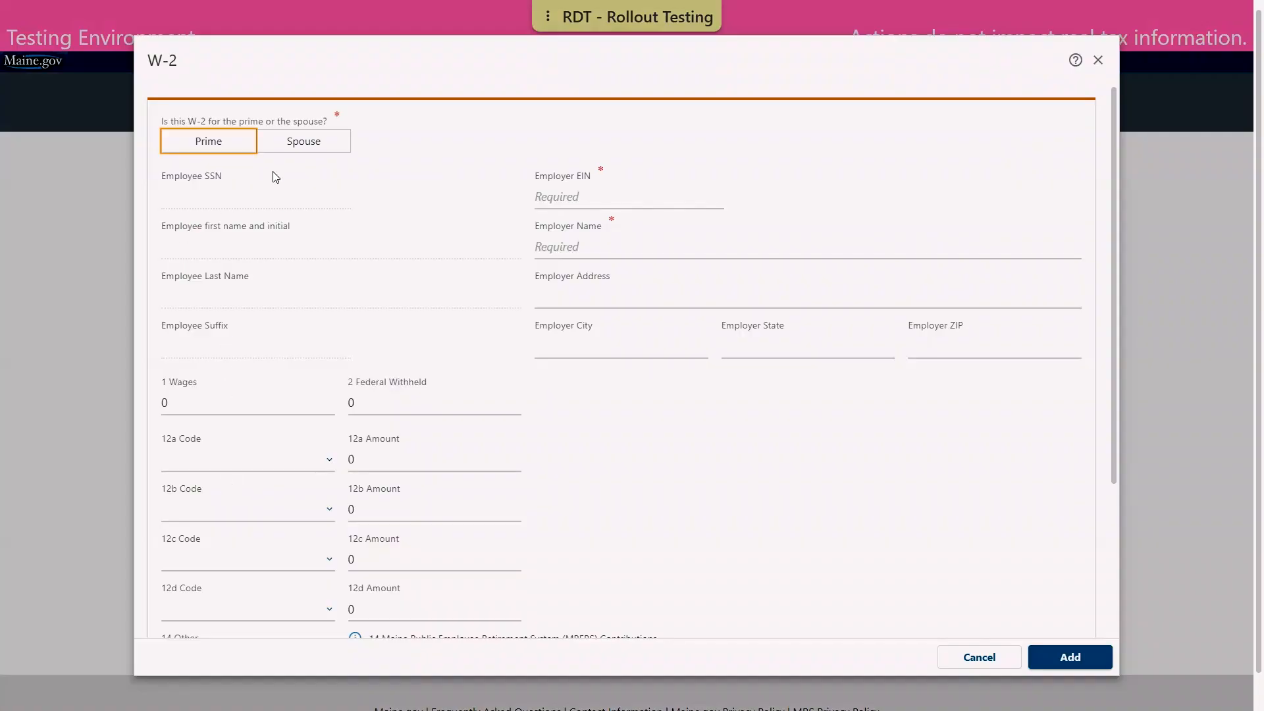
{"action": "left_click", "coordinate": [312, 143]}
{"action": "left_click", "coordinate": [607, 198]}
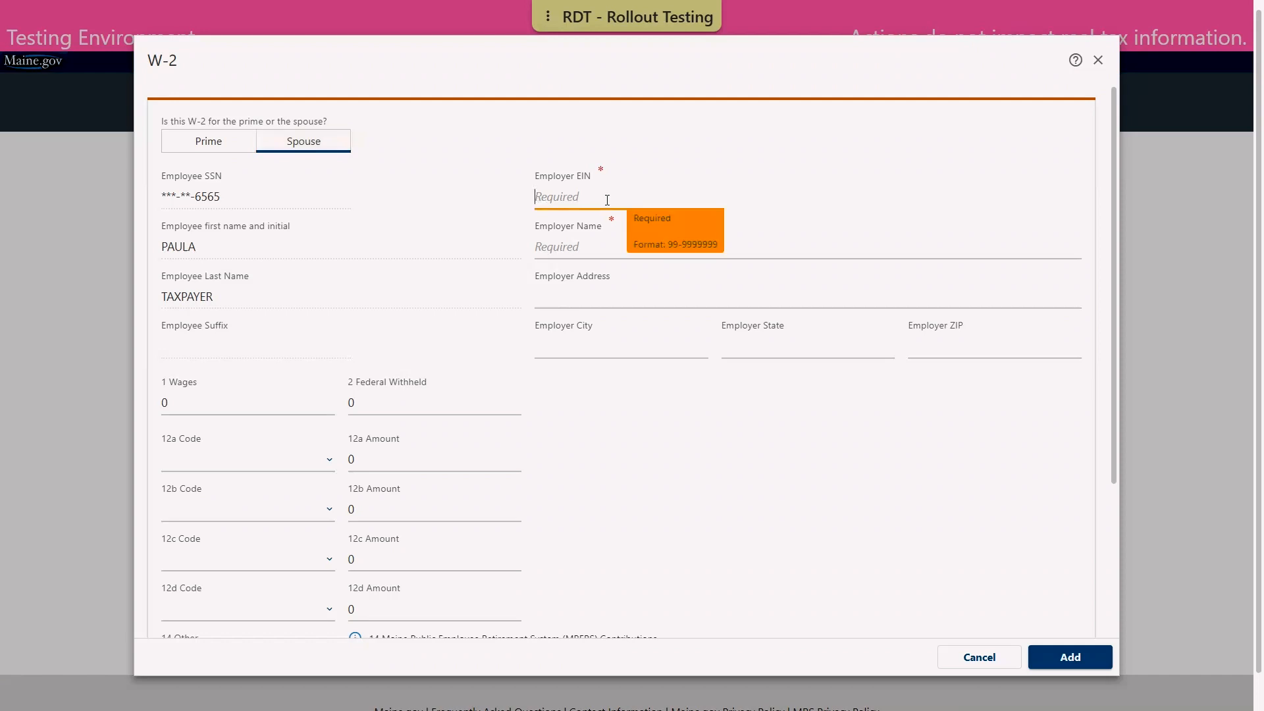
{"action": "type", "text": "02-0202020"}
{"action": "key", "text": "Tab"}
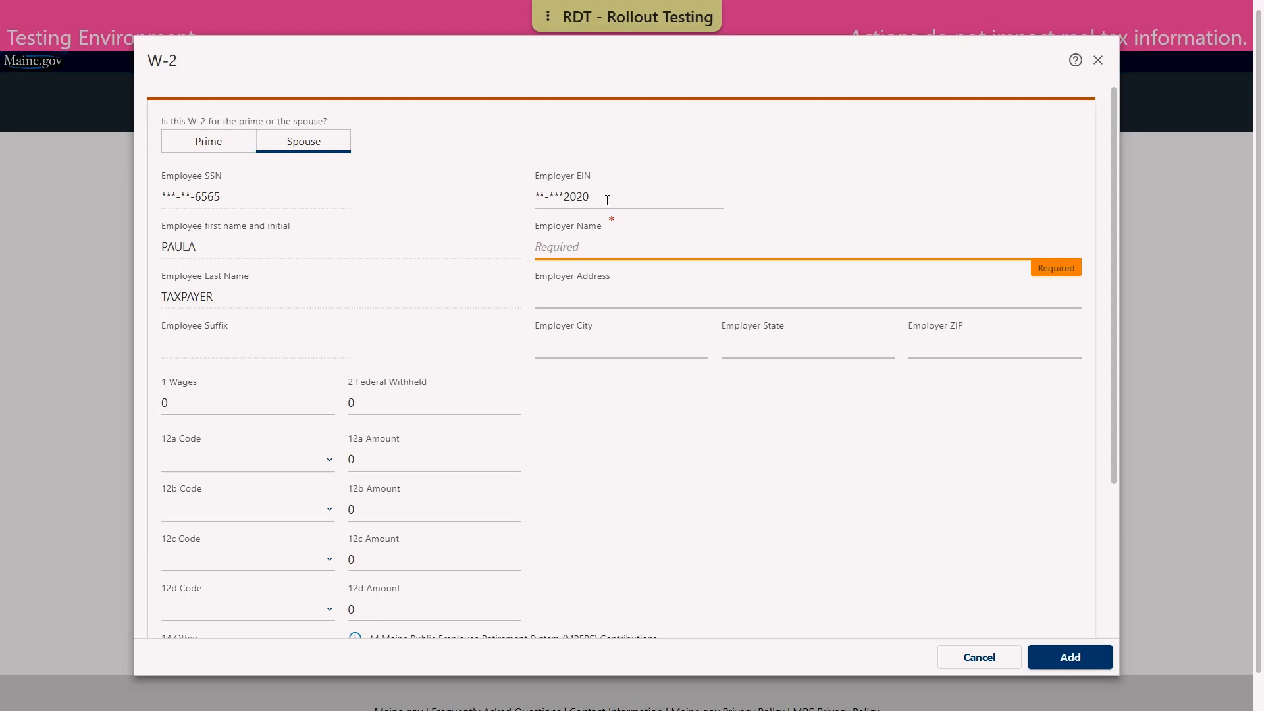
{"action": "type", "text": "TEST COMPANY"}
{"action": "key", "text": "Tab"}
{"action": "key", "text": "Tab"}
{"action": "key", "text": "Tab"}
{"action": "key", "text": "Tab"}
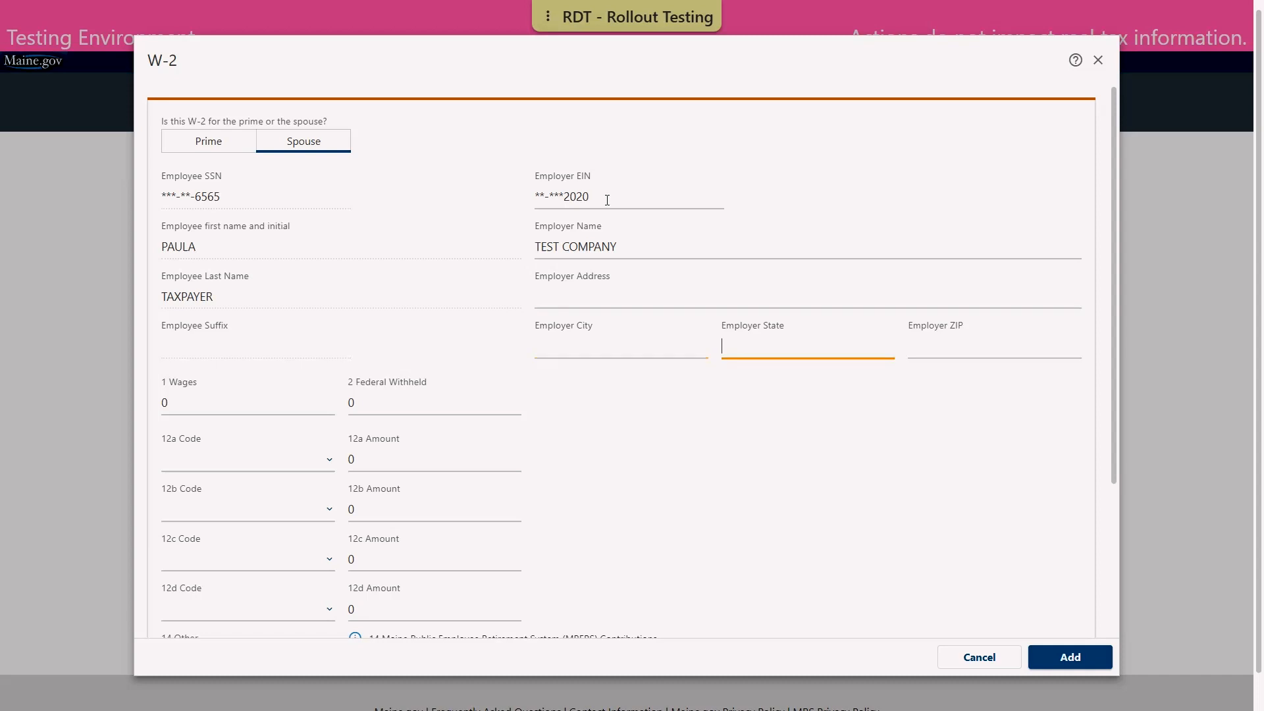
{"action": "key", "text": "Tab"}
{"action": "type", "text": "45000"}
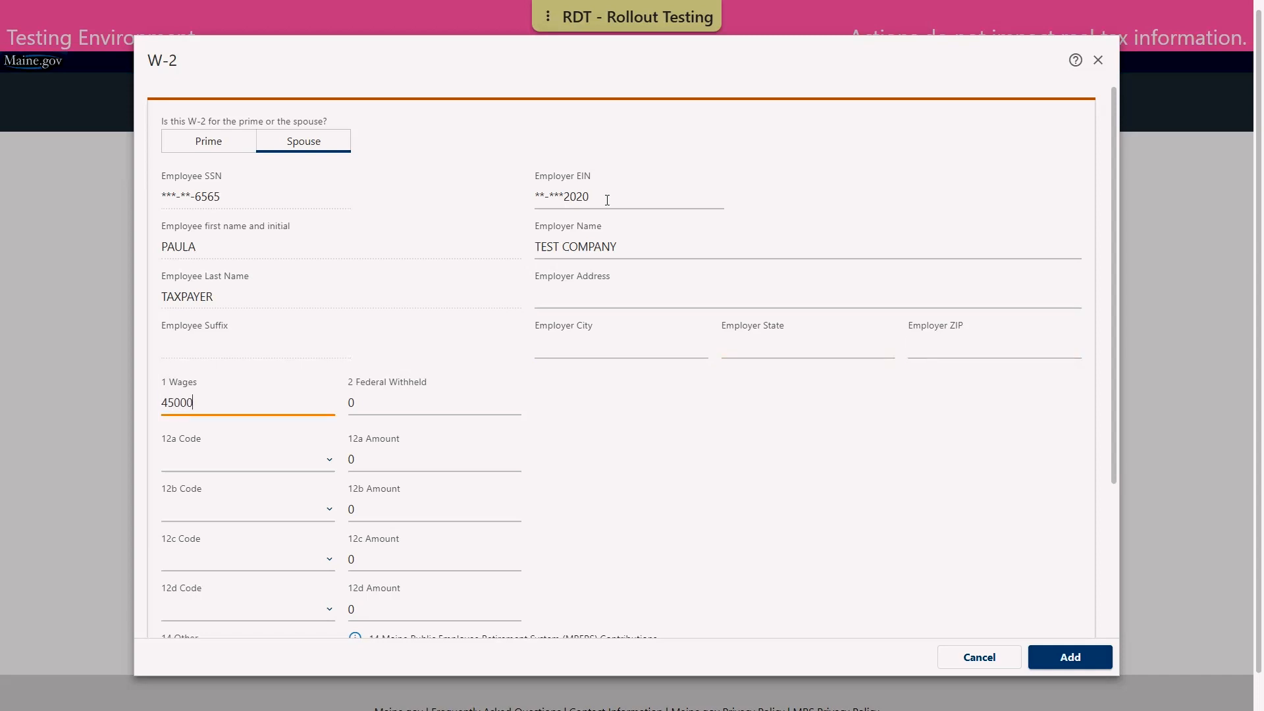
{"action": "key", "text": "Tab"}
{"action": "type", "text": "200"}
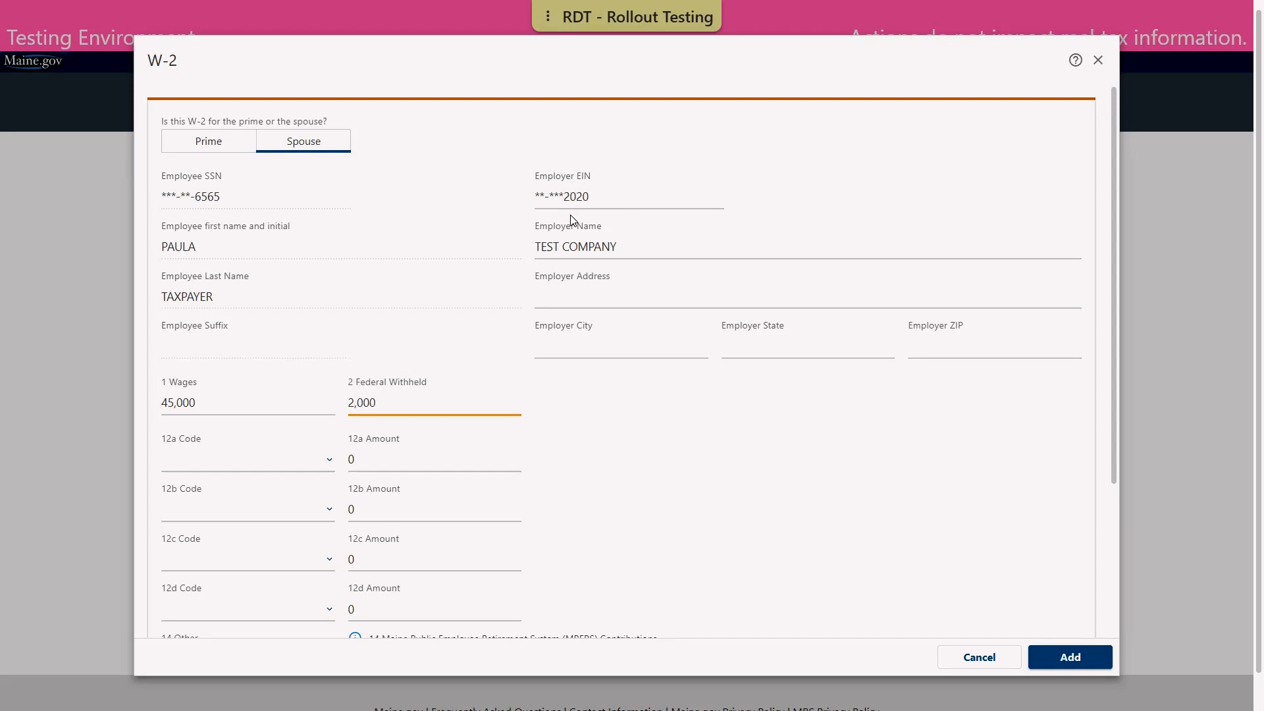
{"action": "key", "text": "Tab"}
{"action": "scroll", "coordinate": [536, 226], "scroll_direction": "down", "scroll_amount": 3}
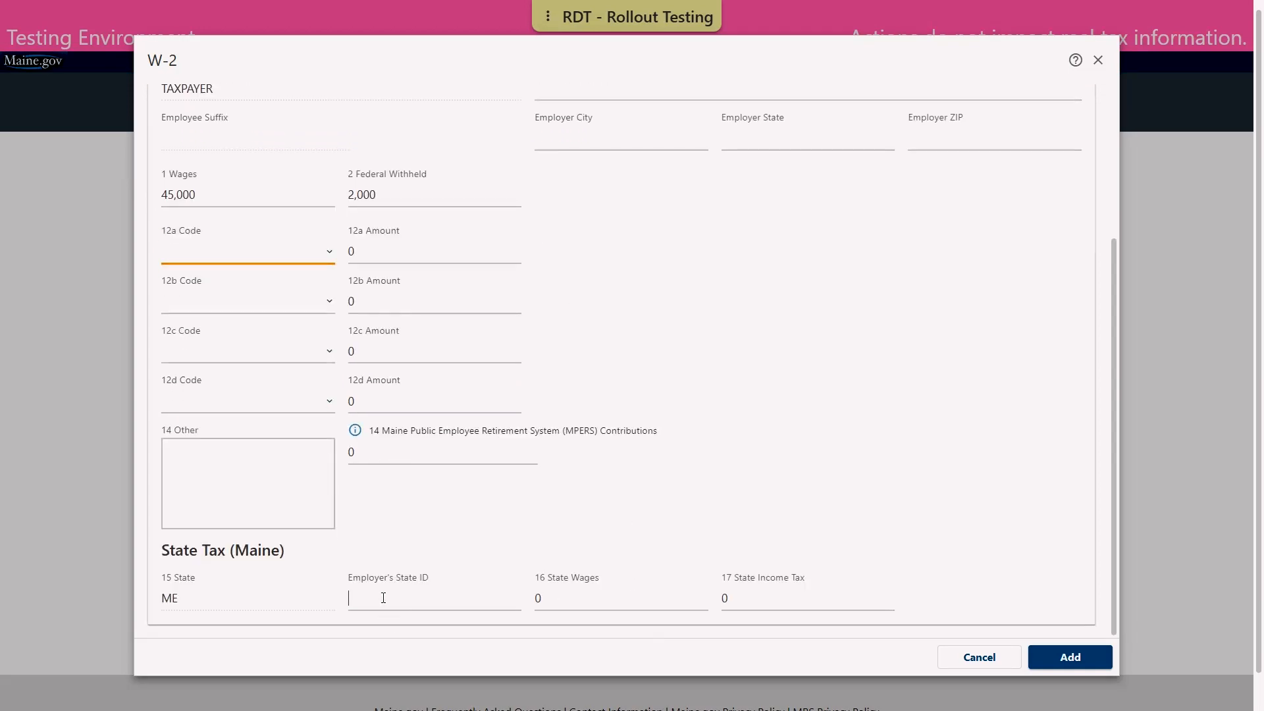
{"action": "left_click", "coordinate": [383, 598]}
{"action": "type", "text": "02020202020"}
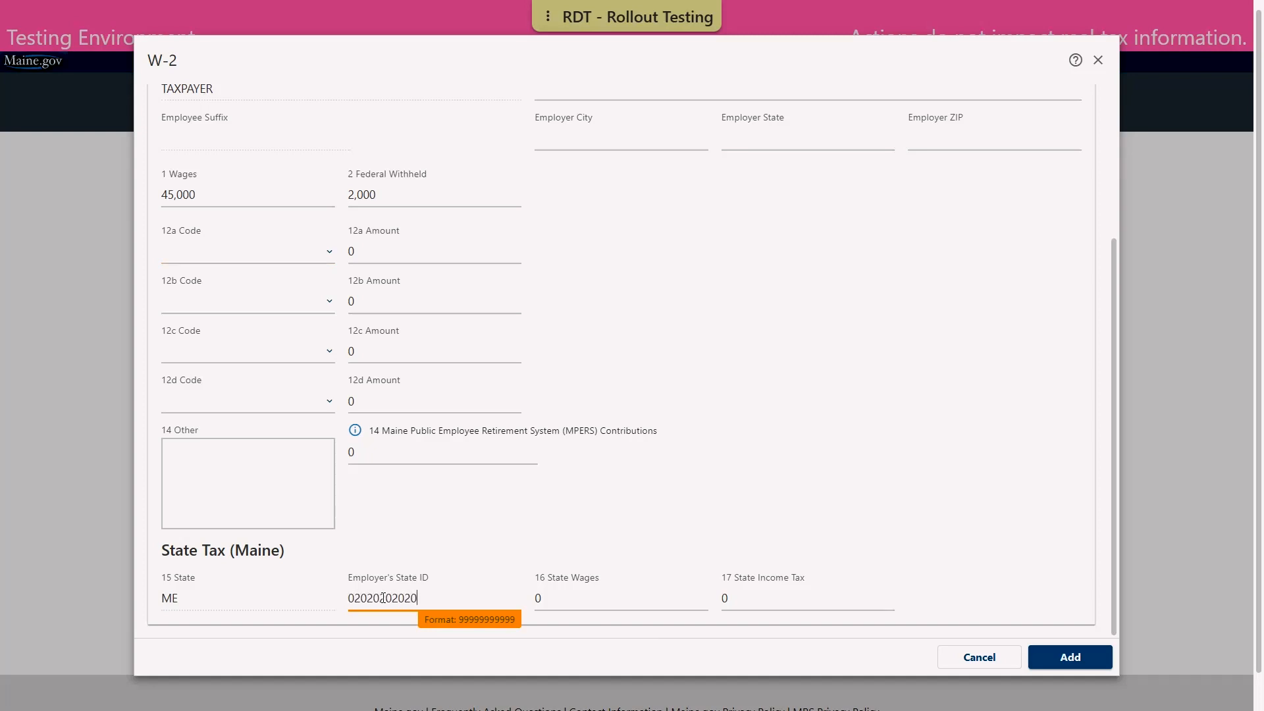
{"action": "key", "text": "Tab"}
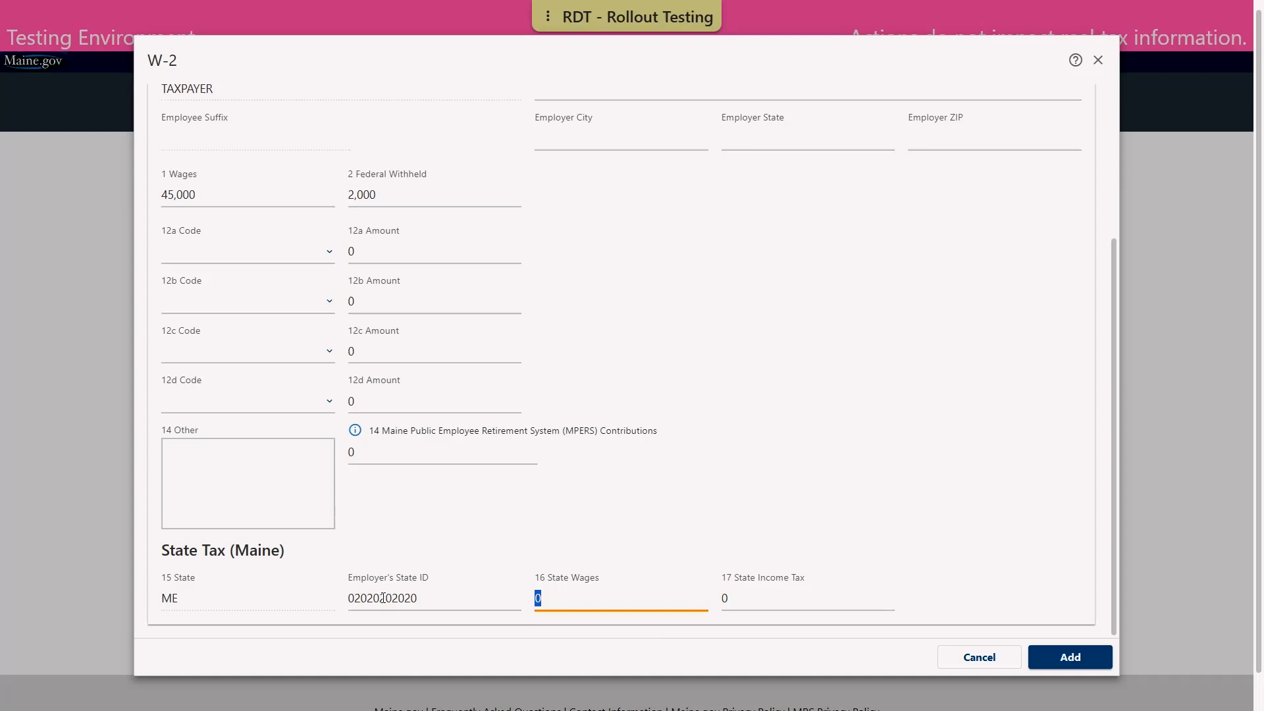
{"action": "type", "text": "45000"}
{"action": "key", "text": "Tab"}
{"action": "type", "text": "900"}
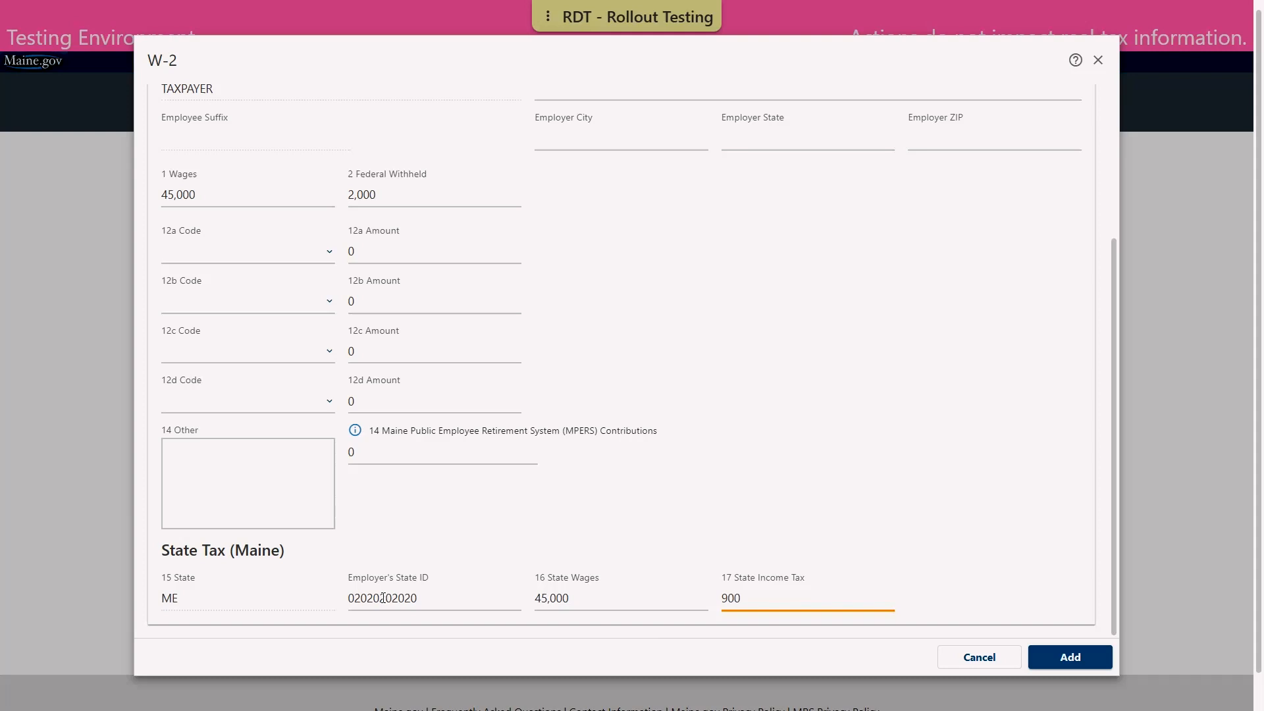
{"action": "key", "text": "Tab"}
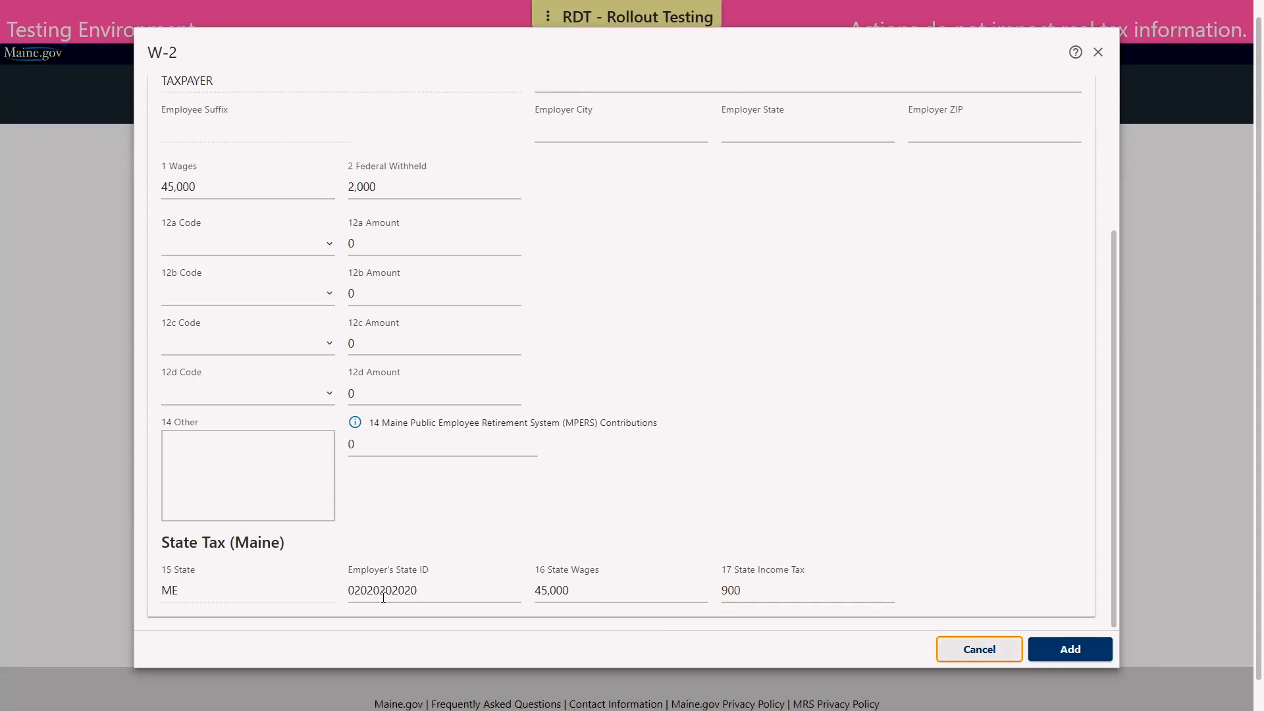
{"action": "left_click", "coordinate": [1062, 649]}
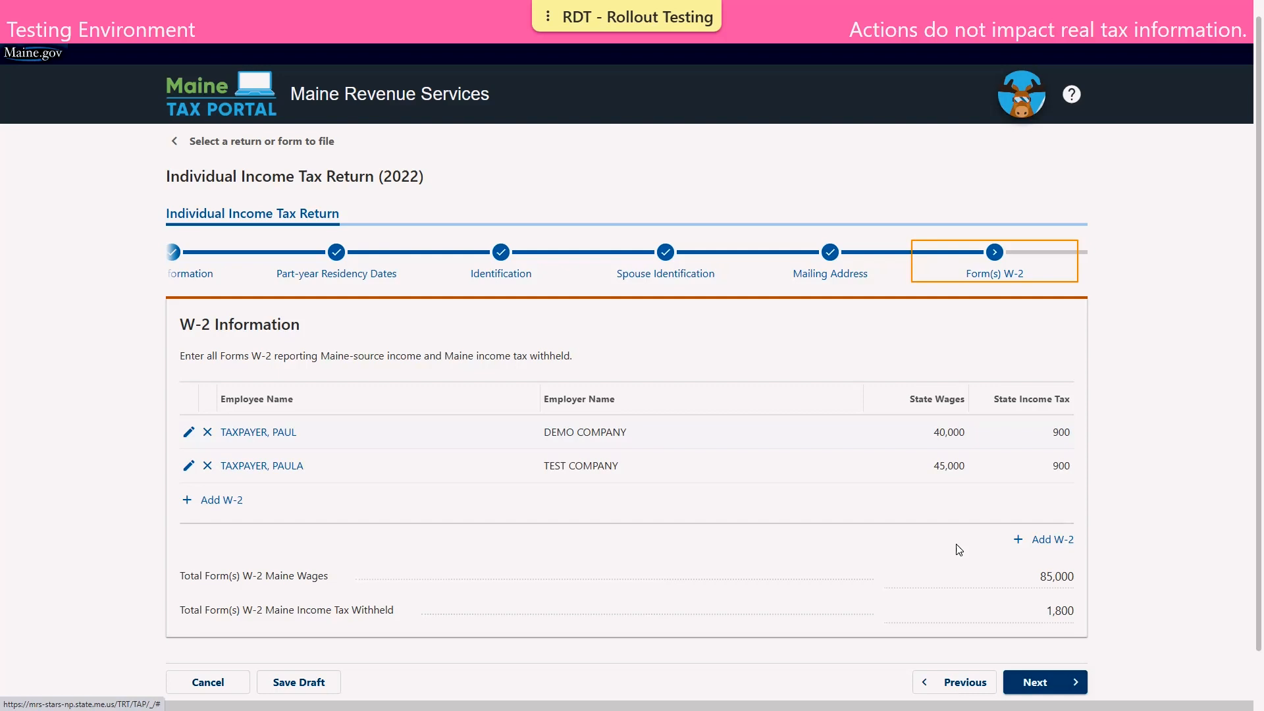
Continue from the two-W-2 list (85,000 wages, 1,800 withheld) to the Form(s) 1099-R step
{"action": "left_click", "coordinate": [1050, 682]}
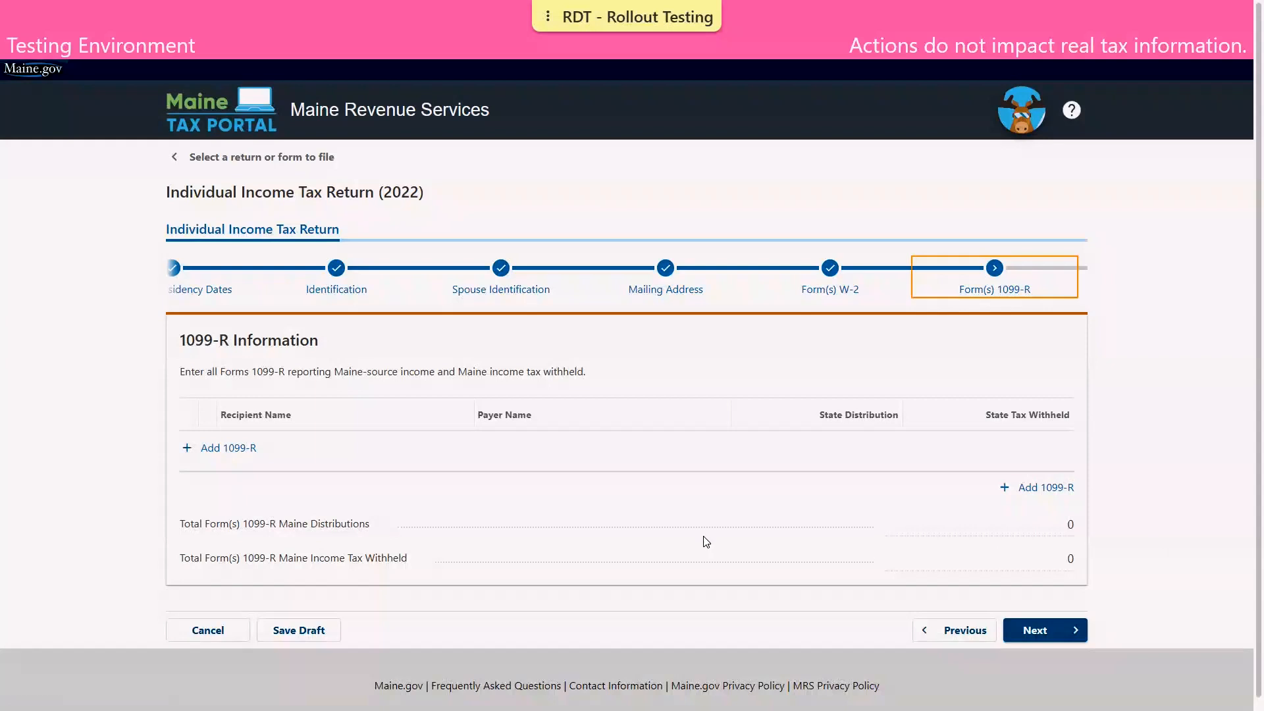
Start a 1099-R entry, discard it unsaved, and move on to the 1099ME step
{"action": "left_click", "coordinate": [229, 456]}
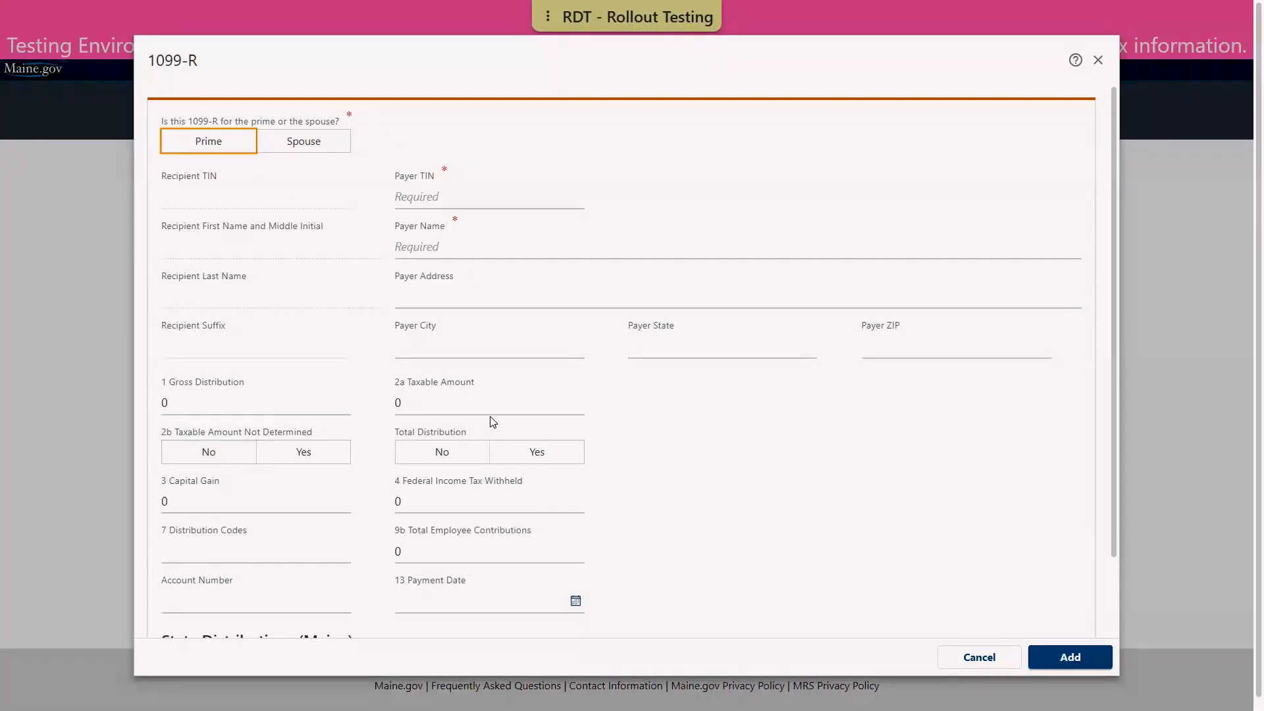
{"action": "left_click", "coordinate": [499, 454]}
{"action": "left_click", "coordinate": [972, 656]}
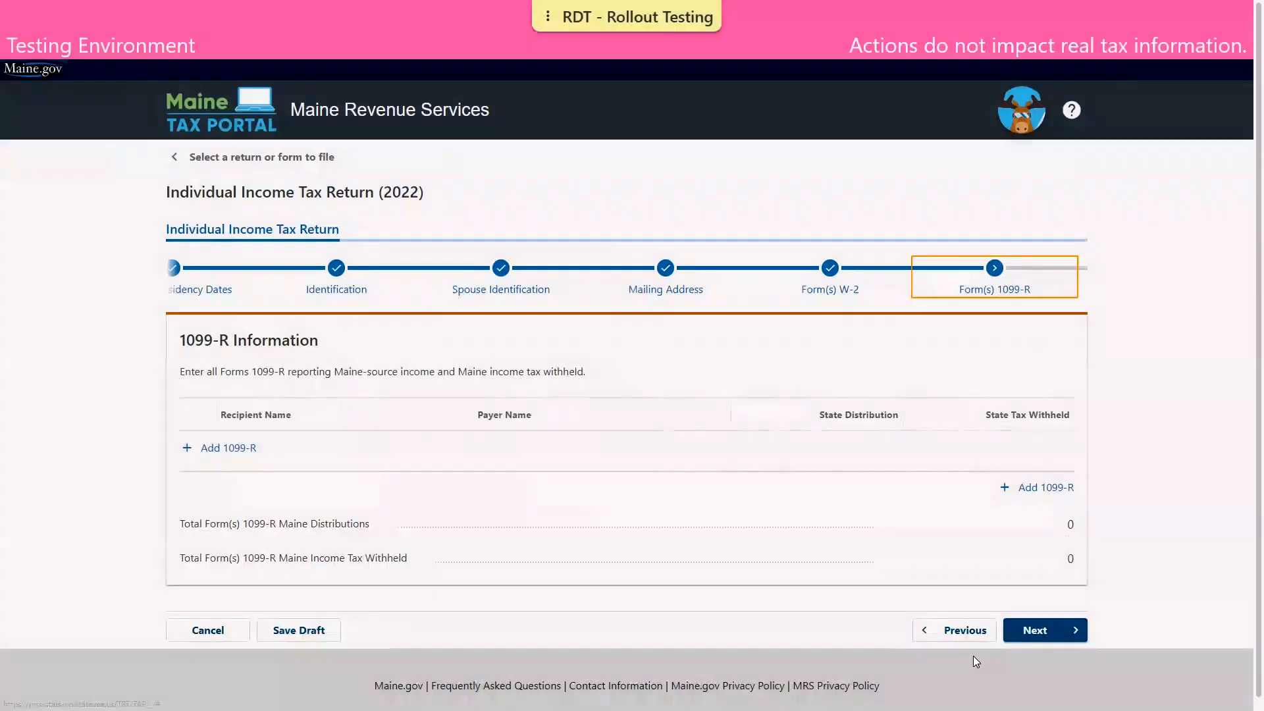
{"action": "left_click", "coordinate": [1059, 633]}
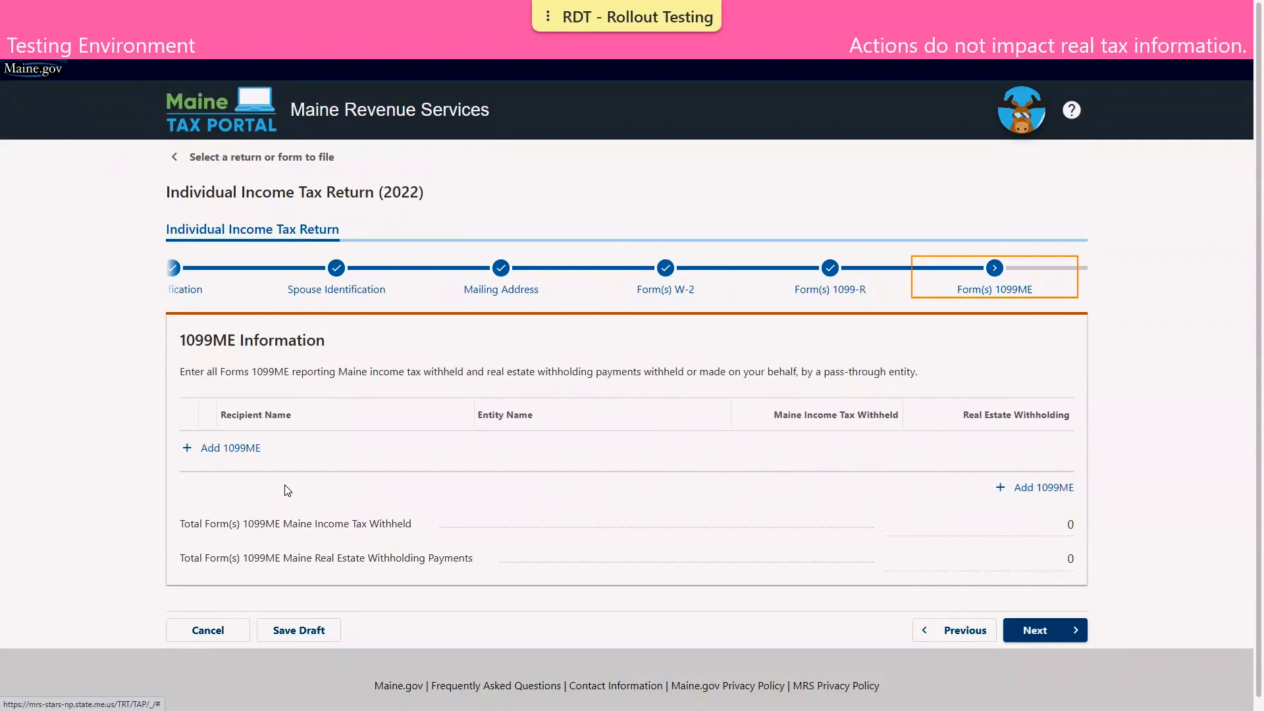
Add a primary-taxpayer 1099ME from DEMO COMPANY (EIN 01-0101010) with 50 Maine tax withheld directly
{"action": "left_click", "coordinate": [247, 449]}
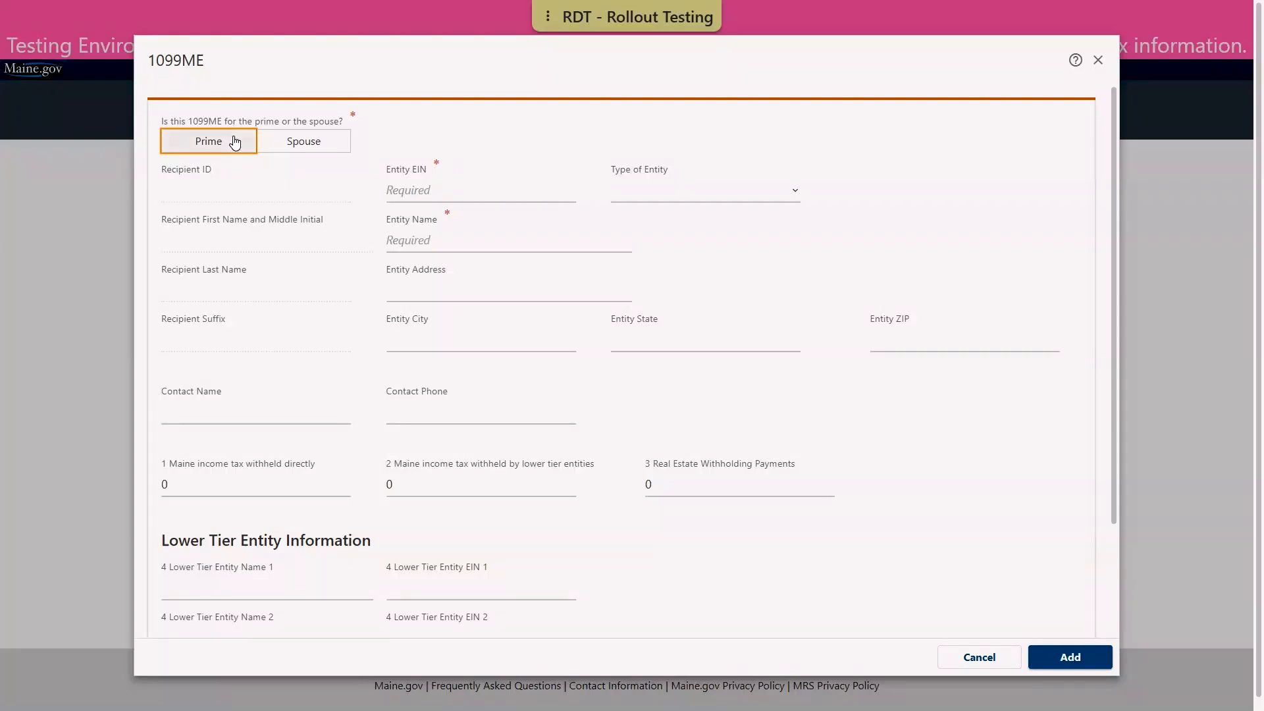
{"action": "left_click", "coordinate": [235, 142]}
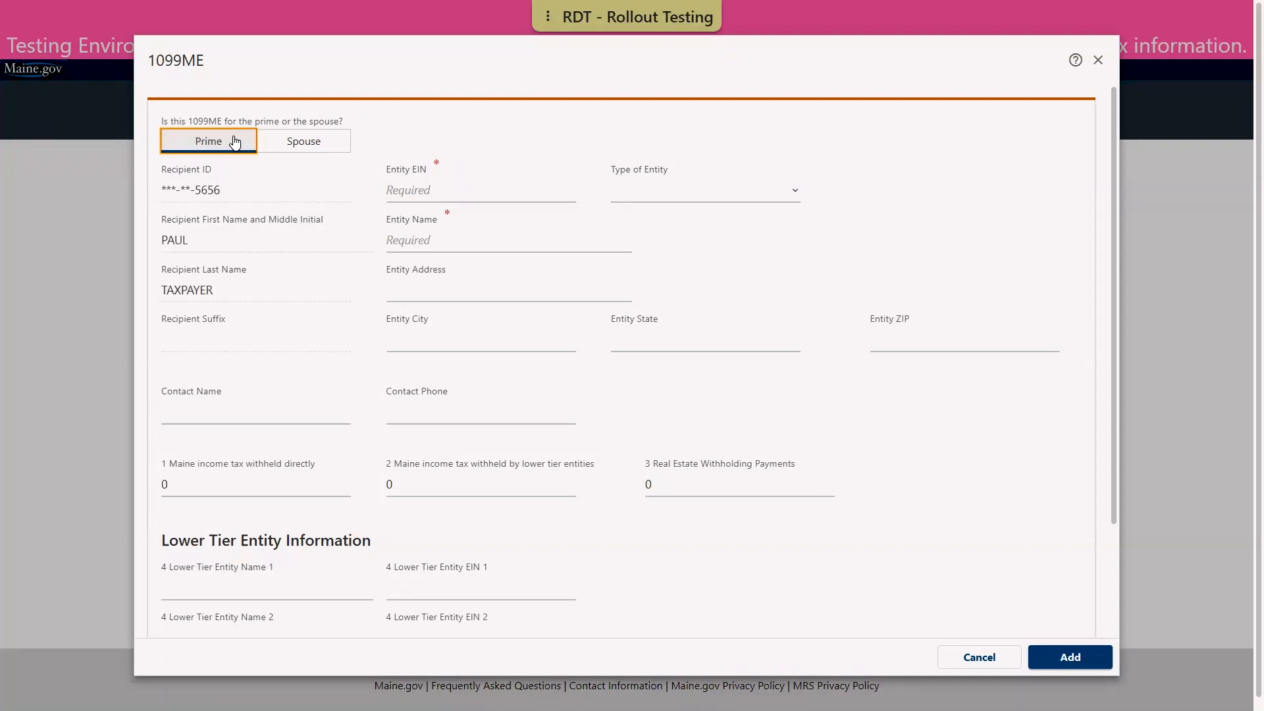
{"action": "left_click", "coordinate": [423, 188]}
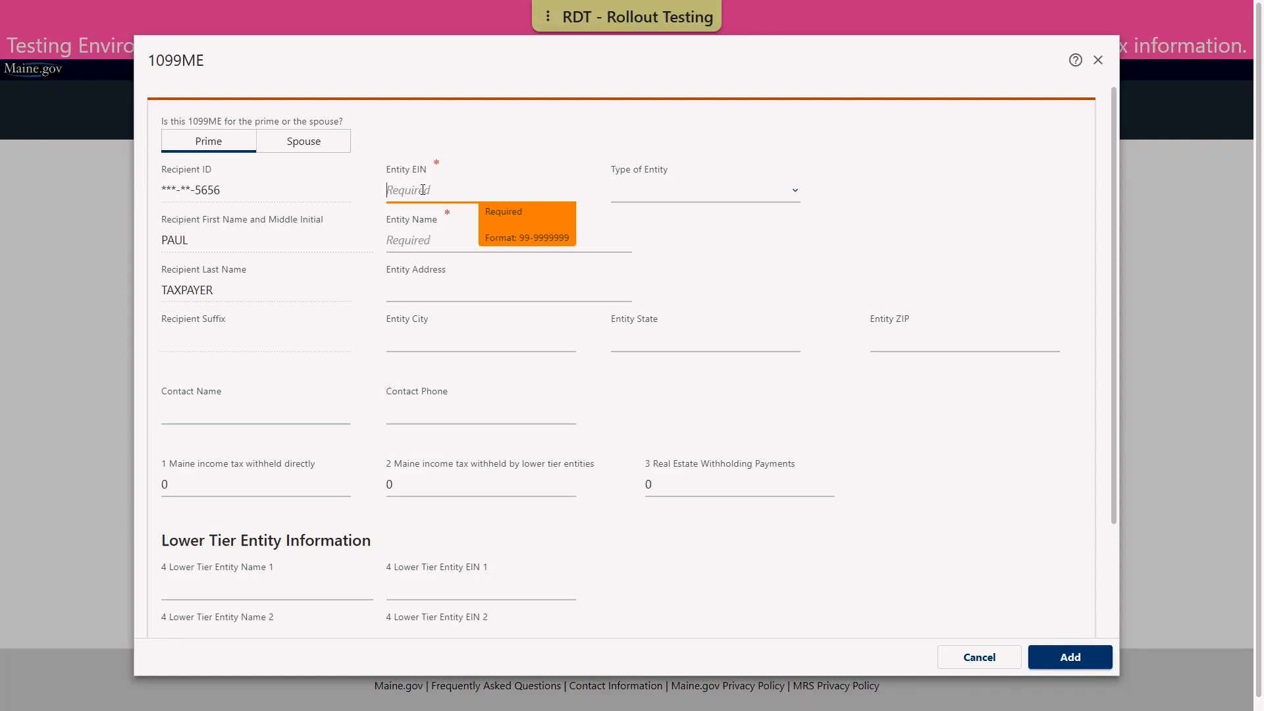
{"action": "type", "text": "01-0101010"}
{"action": "left_click", "coordinate": [426, 239]}
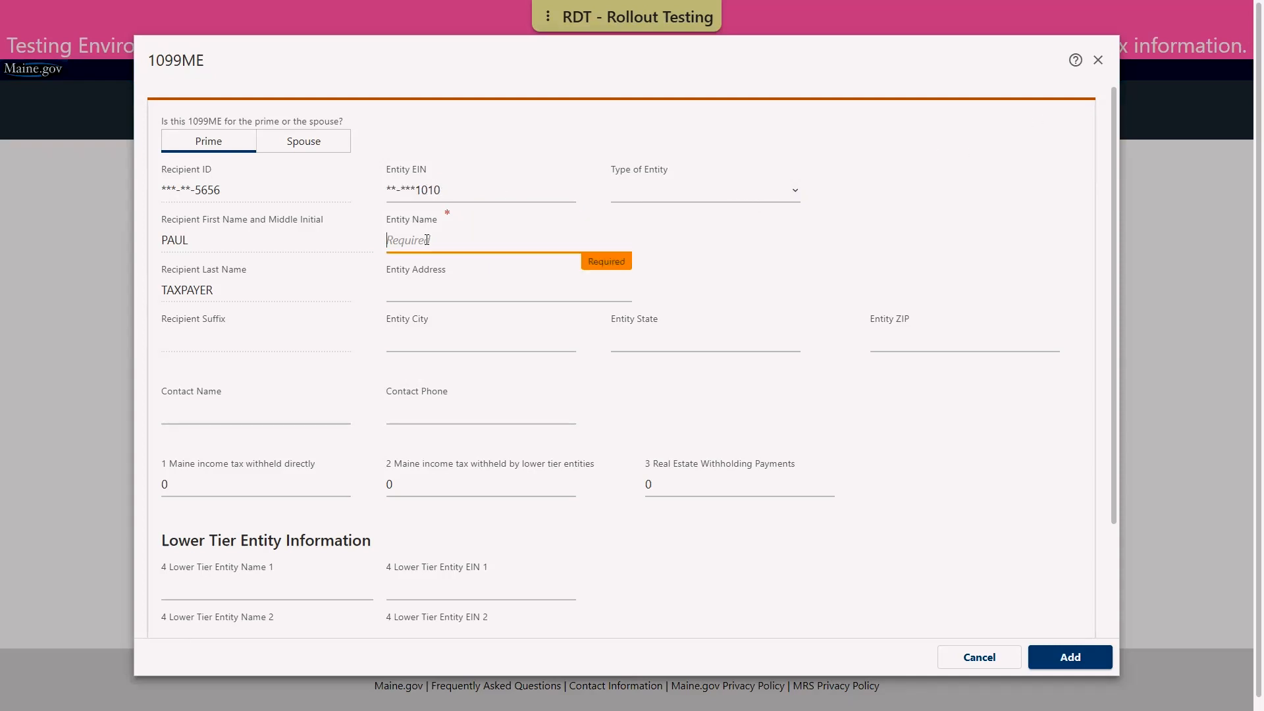
{"action": "type", "text": "DEMO"}
{"action": "type", "text": "COMPANY"}
{"action": "key", "text": "ctrl+a"}
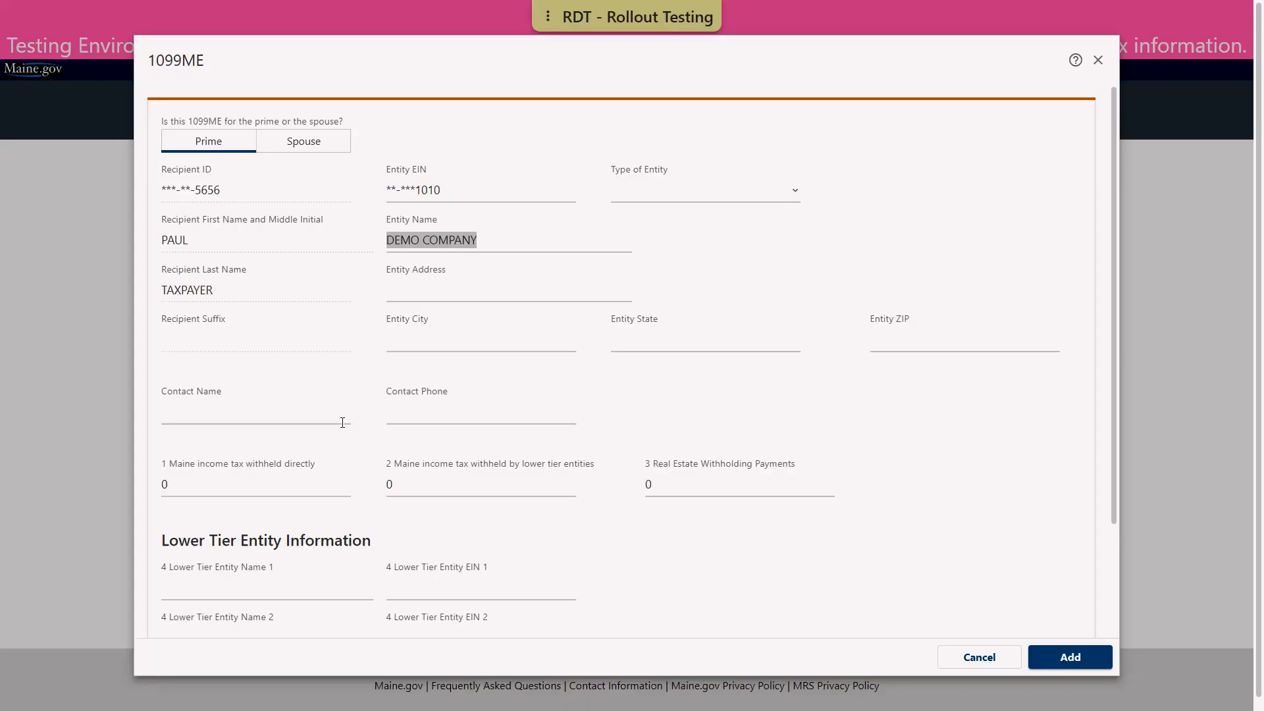
{"action": "left_click", "coordinate": [205, 481]}
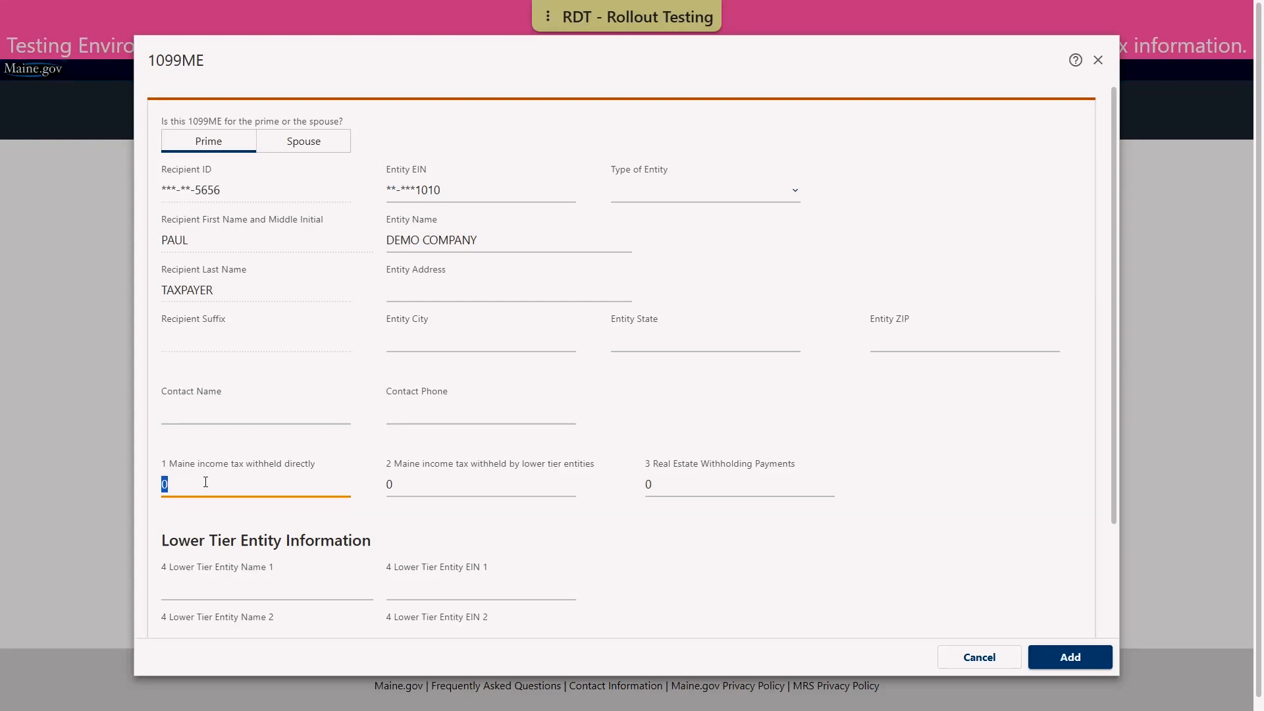
{"action": "type", "text": "50"}
{"action": "scroll", "coordinate": [896, 561], "scroll_direction": "down", "scroll_amount": 2}
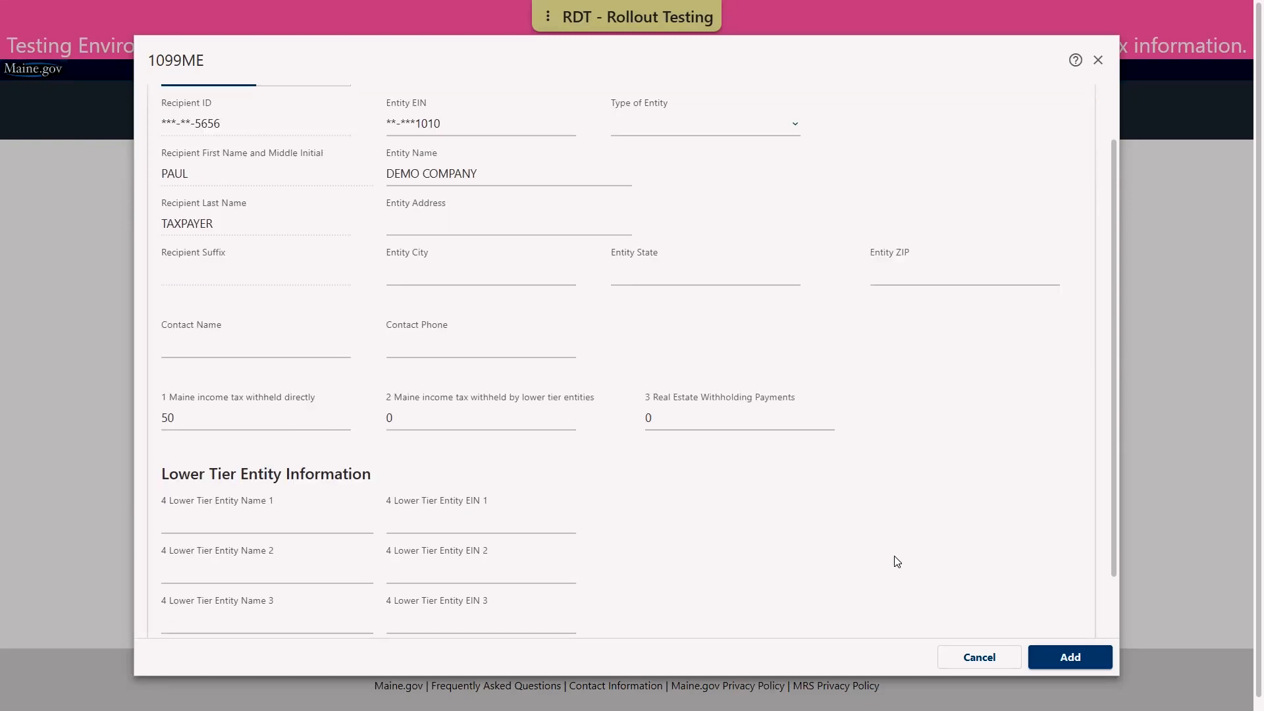
{"action": "left_click", "coordinate": [1068, 666]}
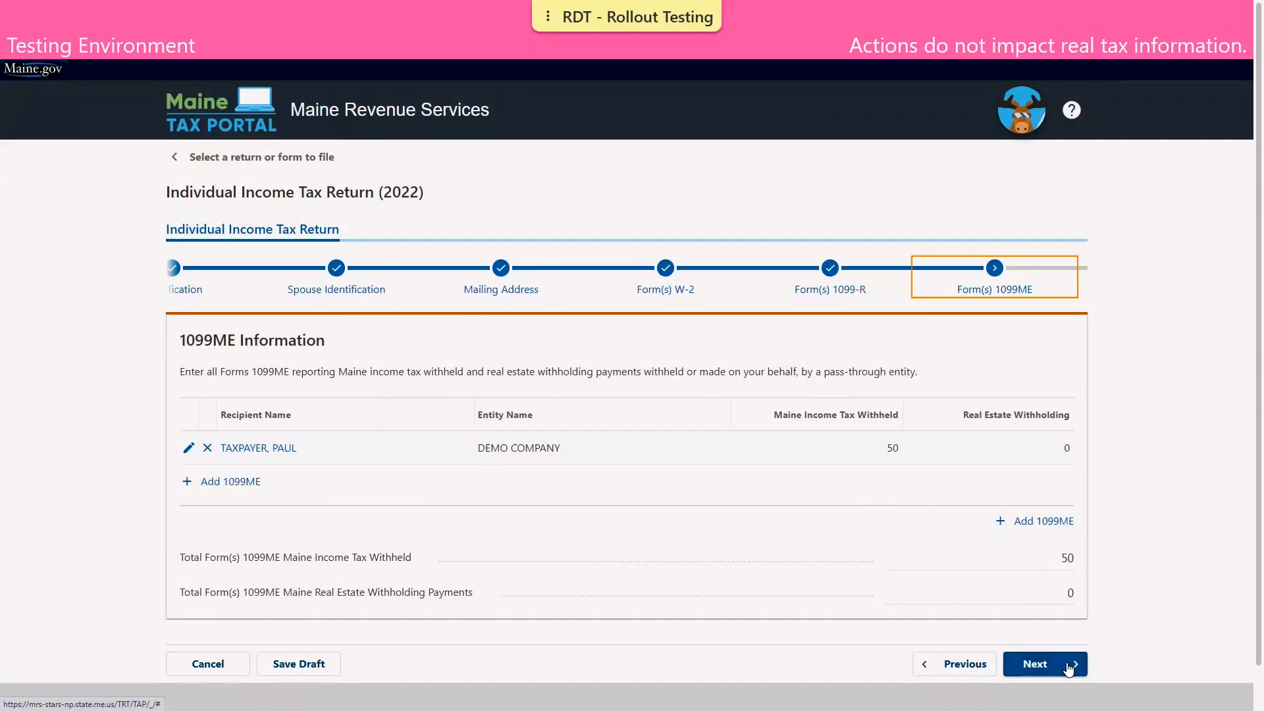
Advance to the Maine Income Tax Withheld Summary showing a 1,850 total
{"action": "left_click", "coordinate": [1068, 666]}
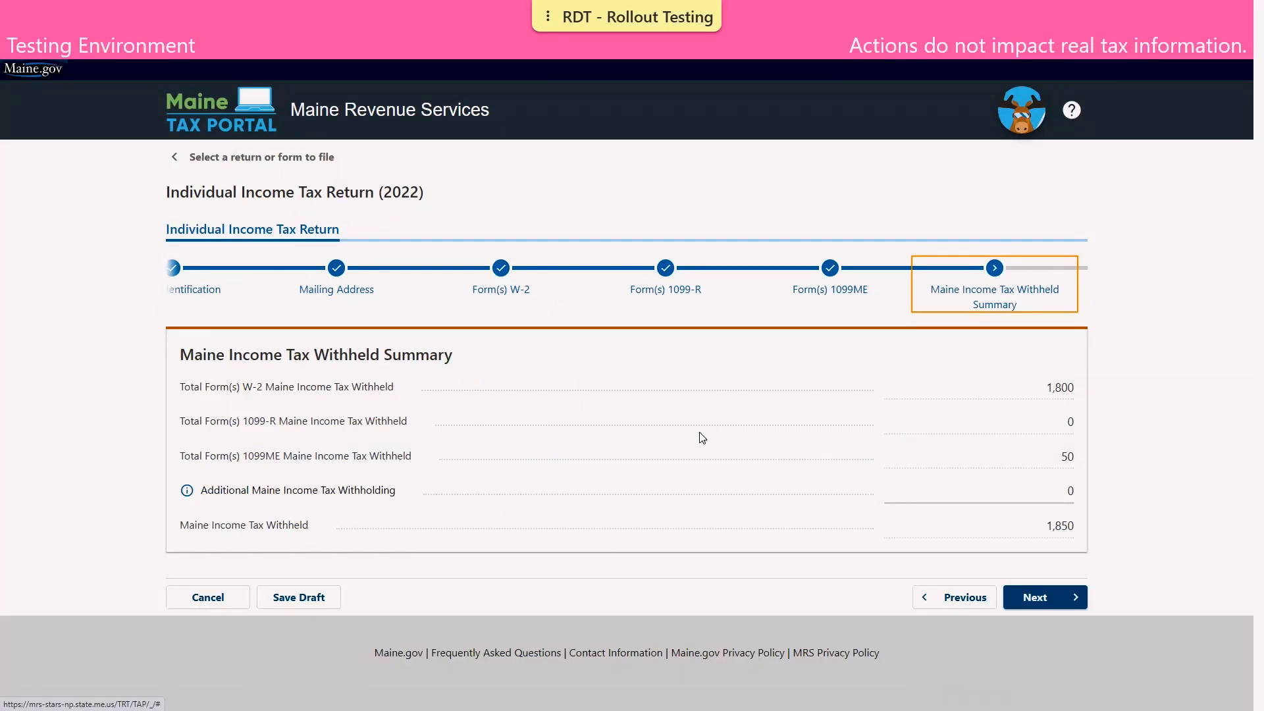
Move past the withholding summary (W-2 1,800, 1099ME 50) to the Federal Adjusted Gross Income step
{"action": "left_click", "coordinate": [1035, 601]}
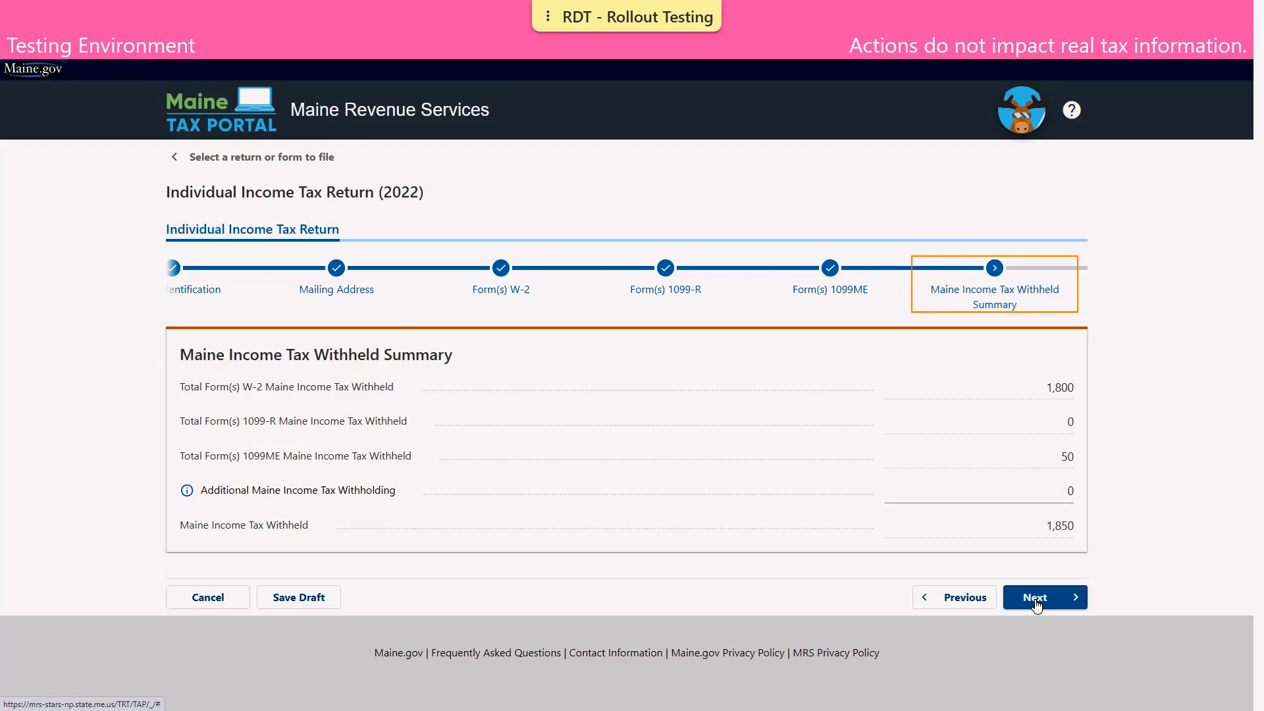
{"action": "left_click", "coordinate": [1035, 602]}
{"action": "left_click", "coordinate": [1035, 603]}
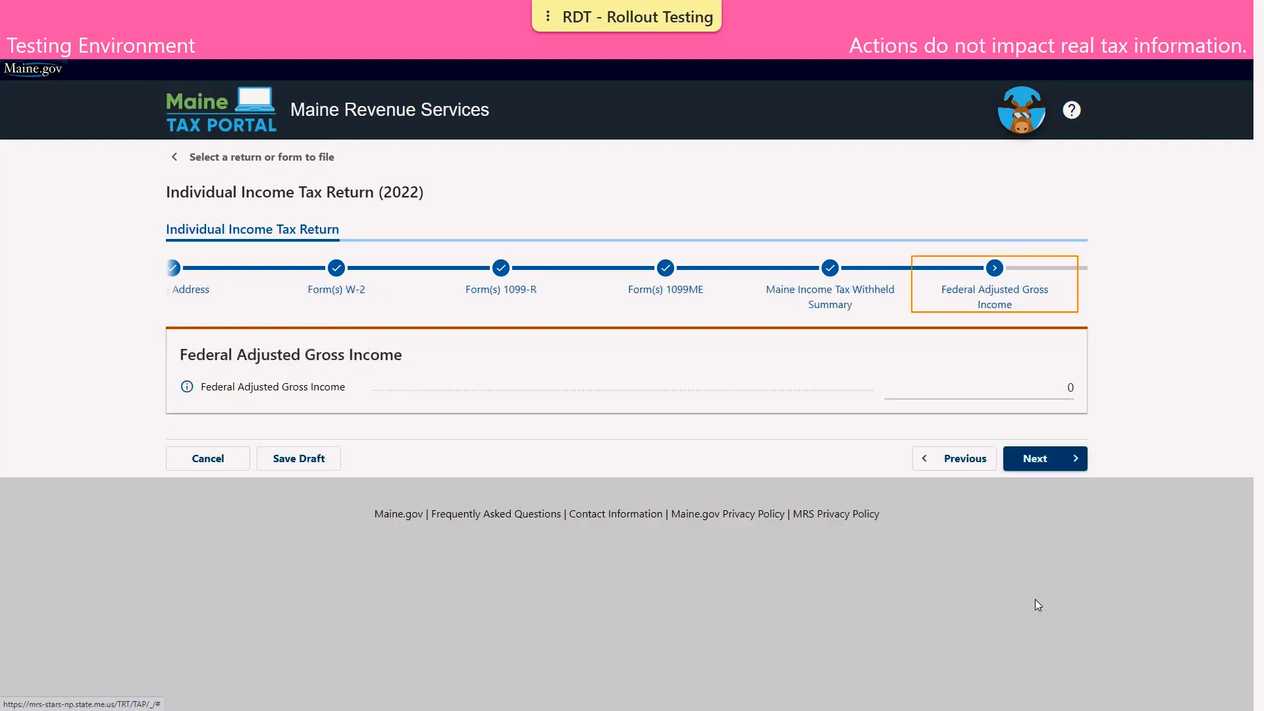
Enter 88,000 federal adjusted gross income and pass Schedule 1A with zero additions
{"action": "left_click", "coordinate": [1001, 382]}
{"action": "type", "text": "88"}
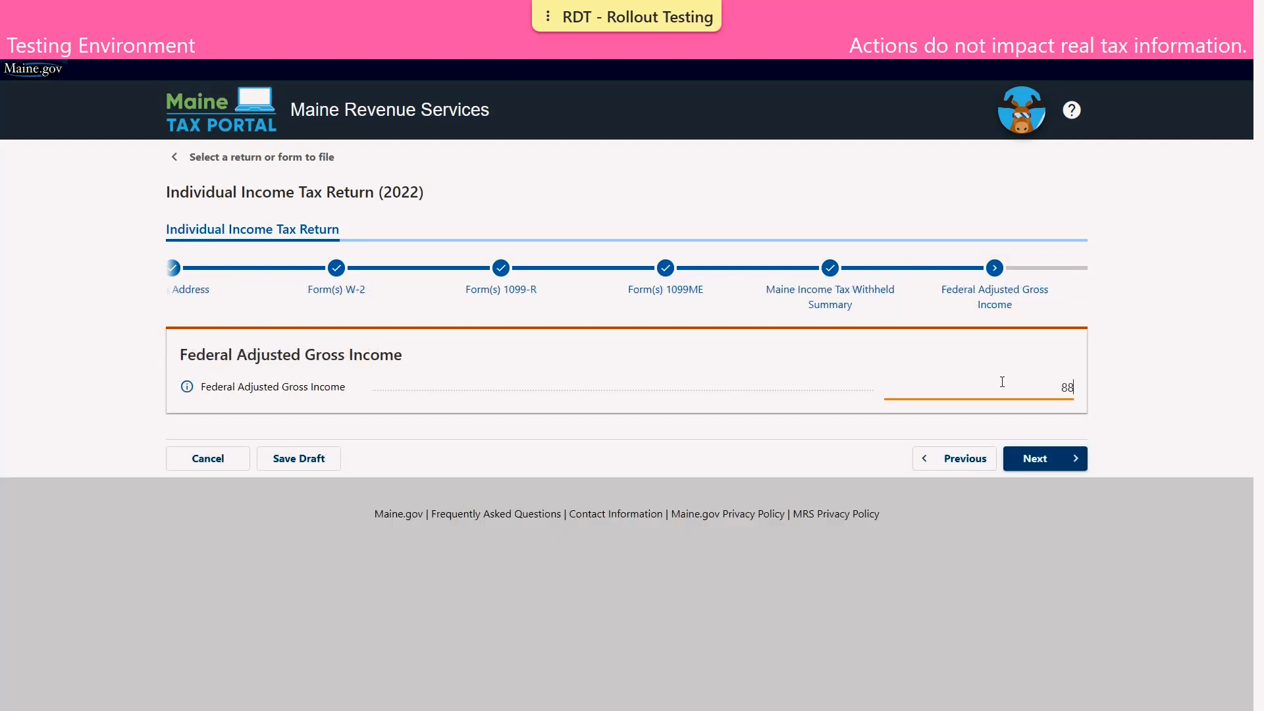
{"action": "type", "text": "000"}
{"action": "left_click", "coordinate": [1055, 422]}
{"action": "left_click", "coordinate": [1058, 458]}
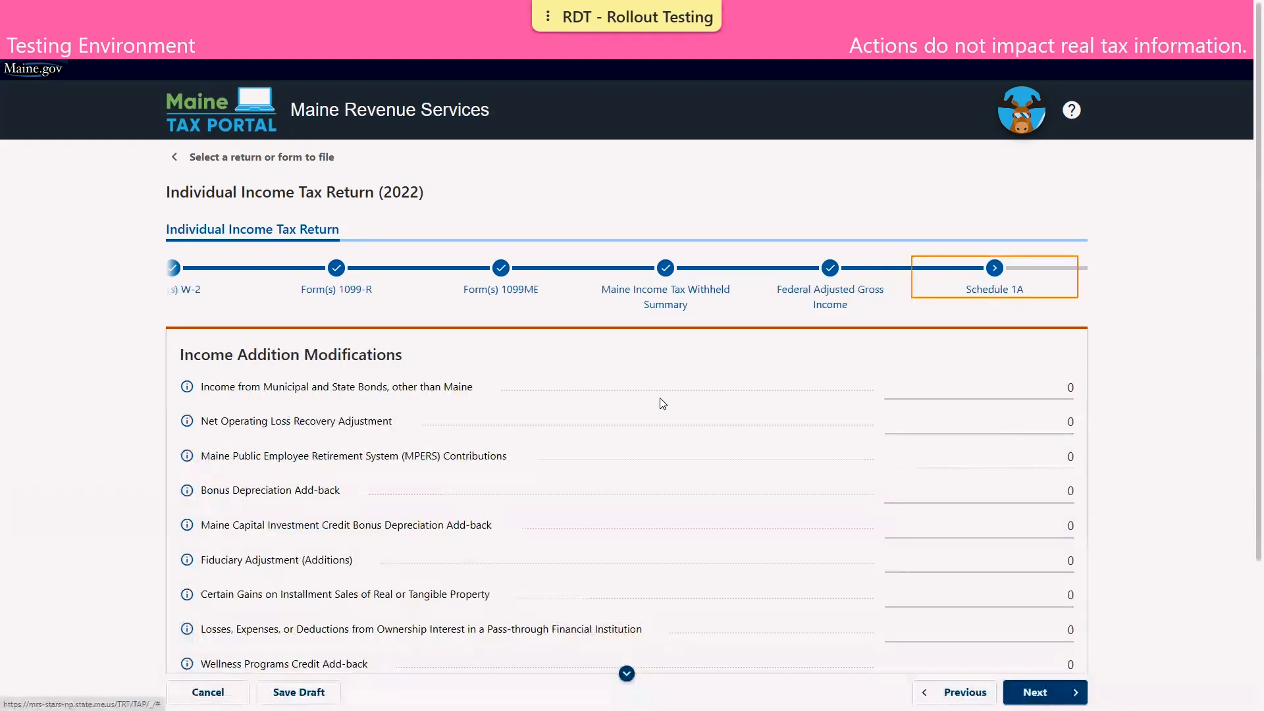
{"action": "scroll", "coordinate": [691, 505], "scroll_direction": "down", "scroll_amount": 3}
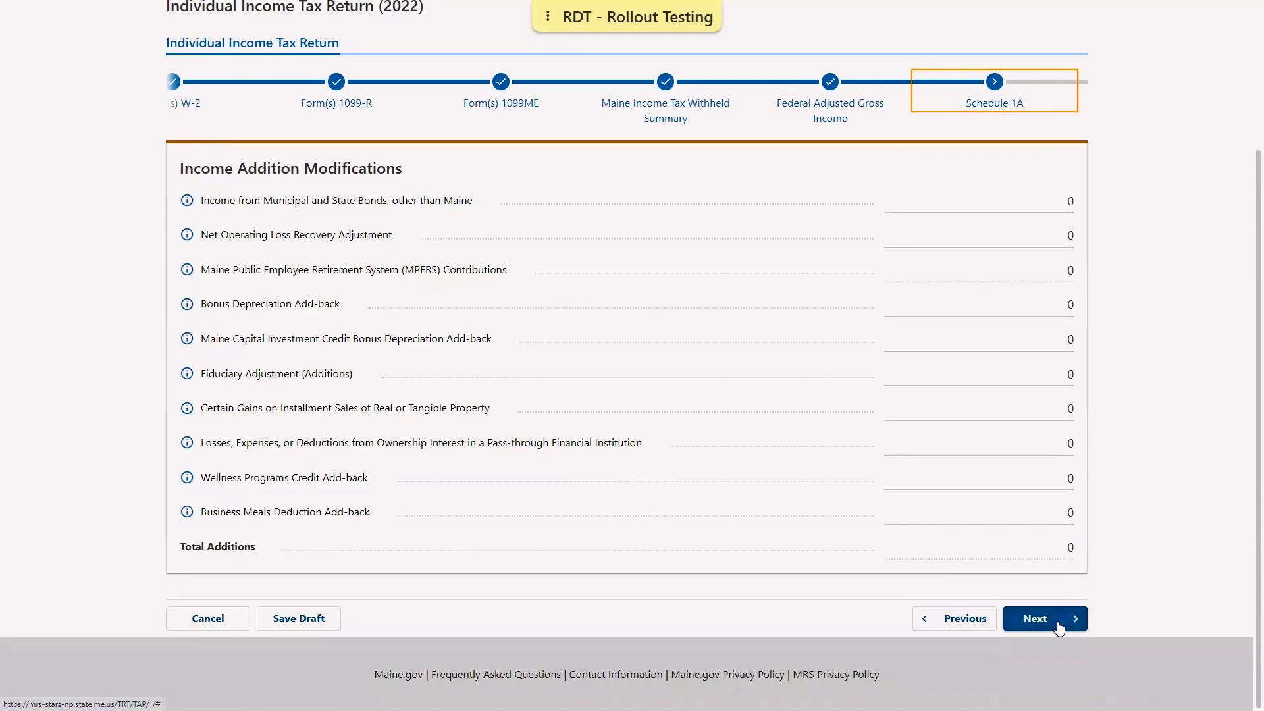
{"action": "left_click", "coordinate": [1057, 623]}
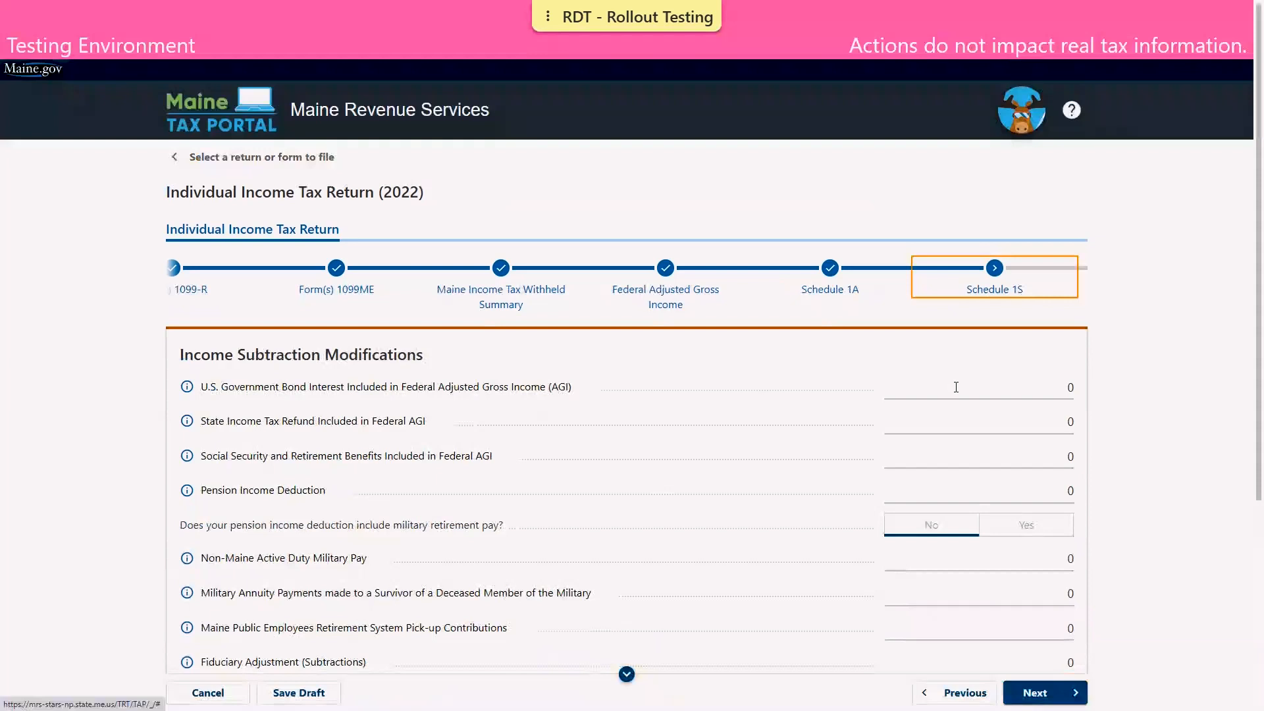
Enter a 500 U.S. Government Bond Interest subtraction and pass the tax calculation showing 3,120 tax
{"action": "left_click", "coordinate": [956, 387]}
{"action": "key", "text": "BackSpace"}
{"action": "type", "text": "500"}
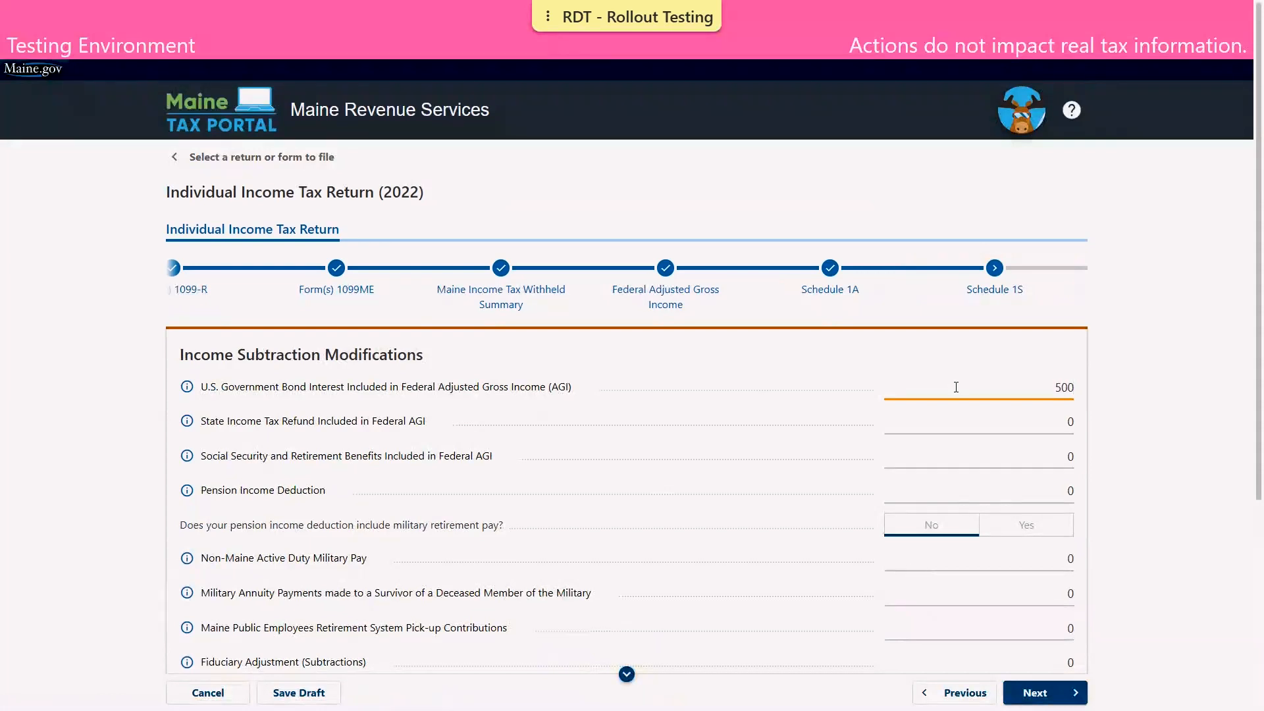
{"action": "left_click", "coordinate": [1135, 509]}
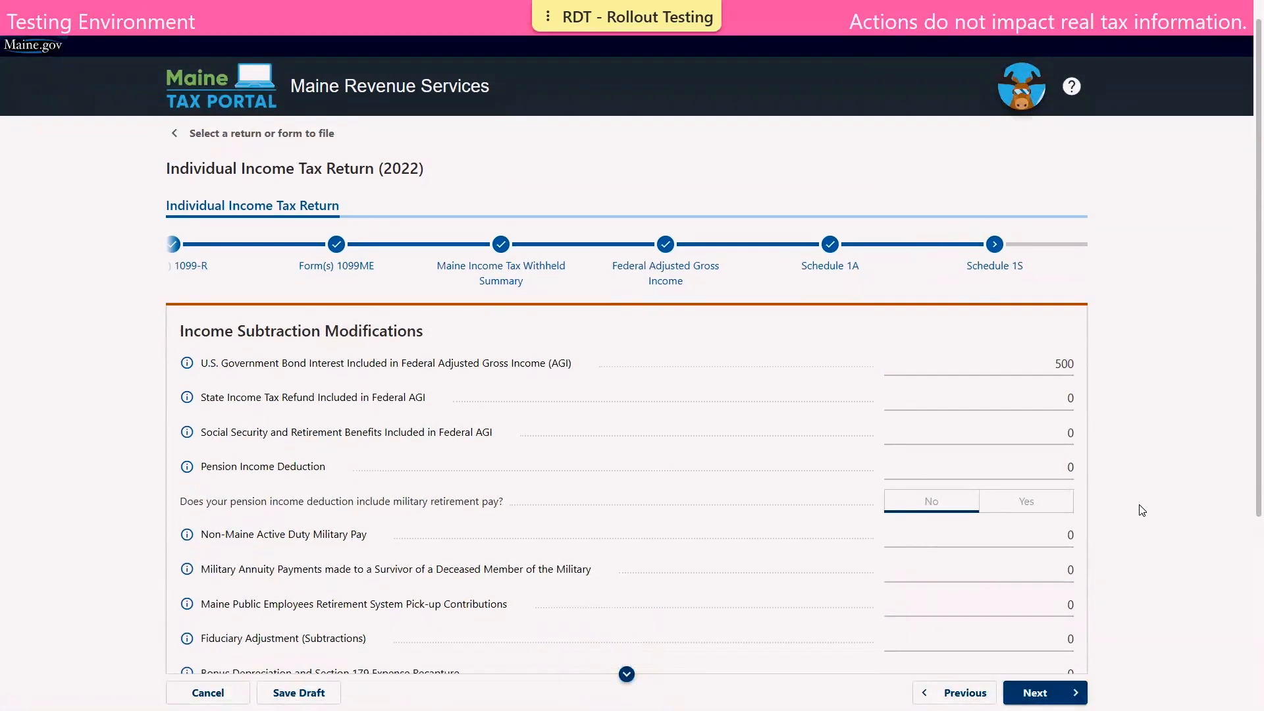
{"action": "scroll", "coordinate": [1138, 510], "scroll_direction": "down", "scroll_amount": 4}
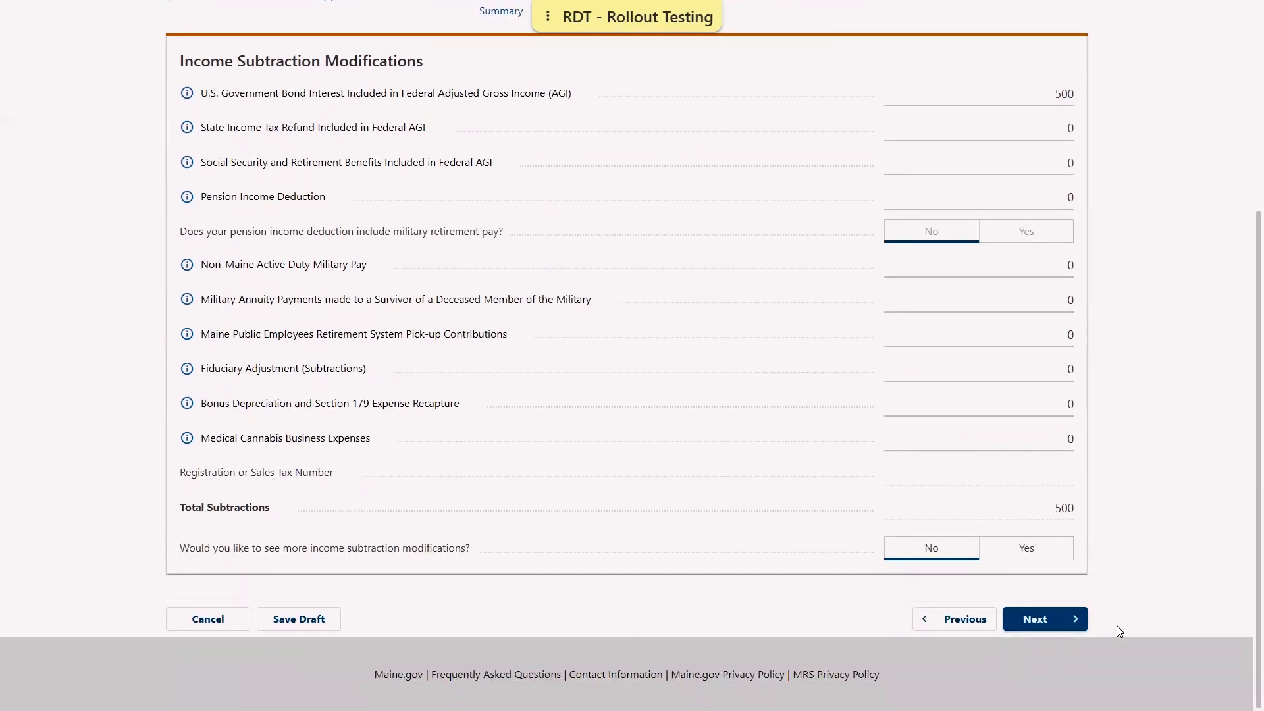
{"action": "left_click", "coordinate": [1067, 624]}
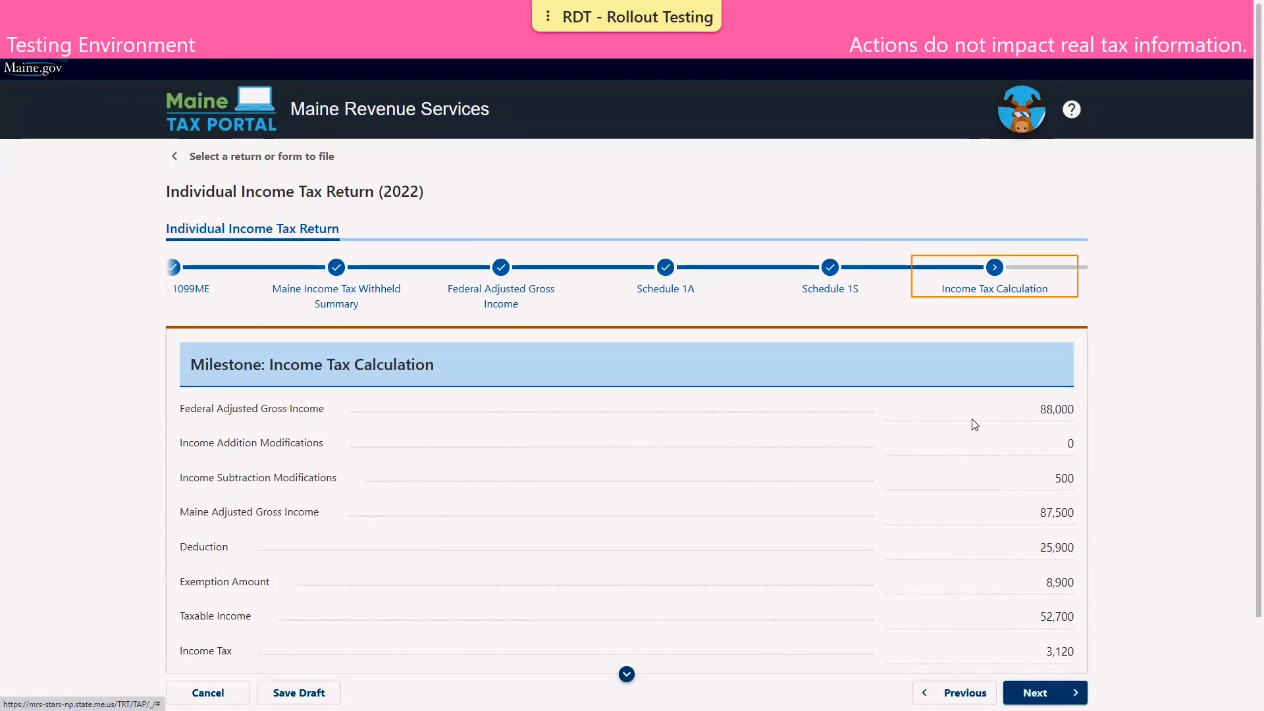
{"action": "scroll", "coordinate": [975, 425], "scroll_direction": "down", "scroll_amount": 1}
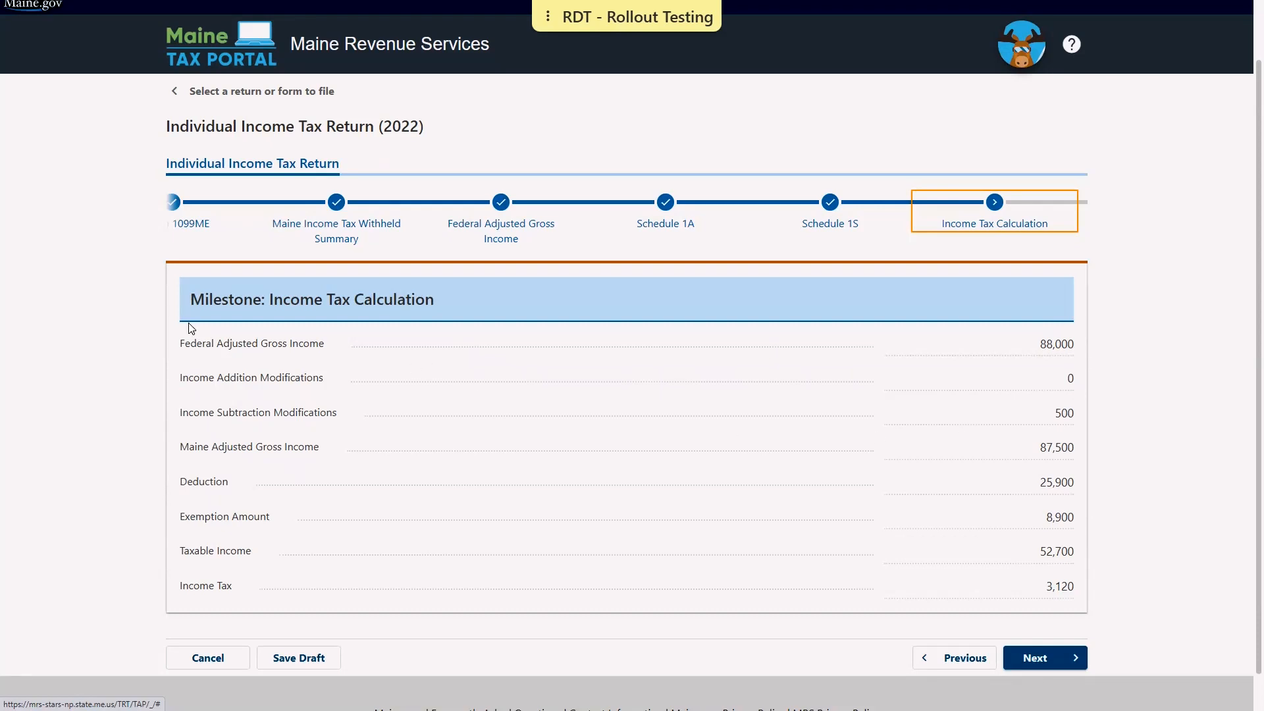
{"action": "left_click", "coordinate": [1049, 656]}
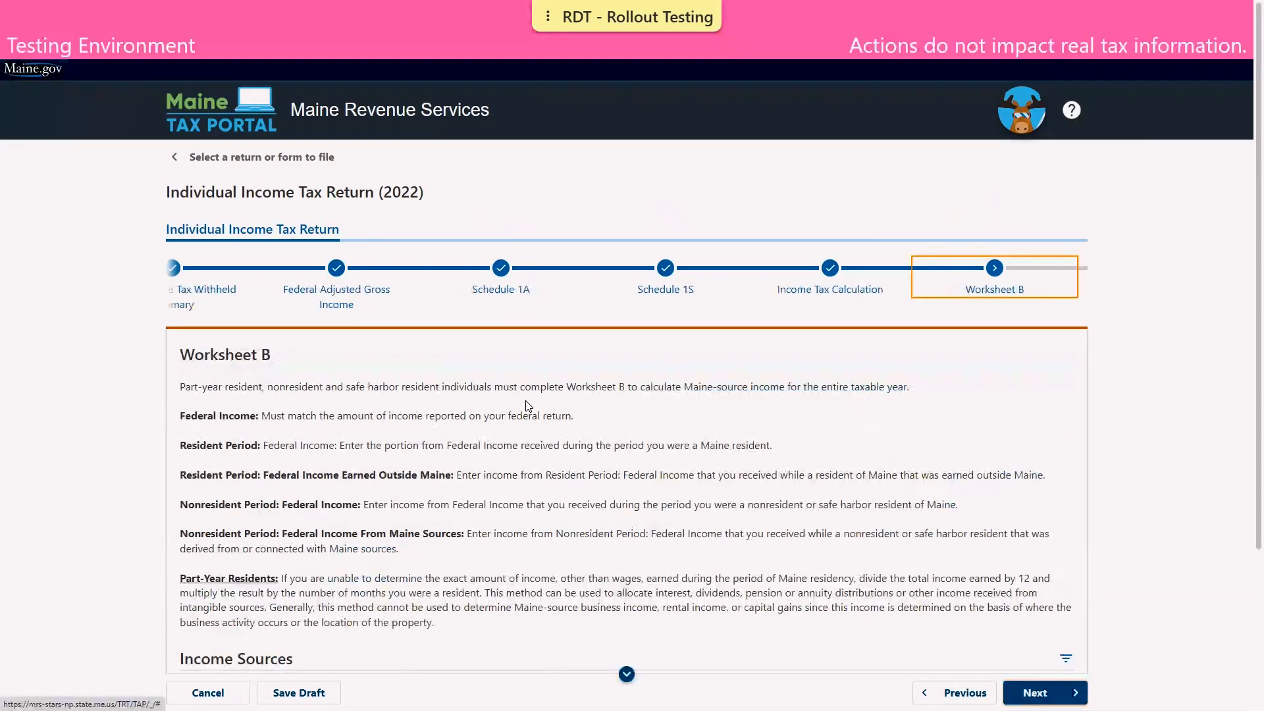
Add a Wages income row with 55,250 resident-period and 29,750 nonresident-period income
{"action": "scroll", "coordinate": [530, 402], "scroll_direction": "down", "scroll_amount": 2}
{"action": "scroll", "coordinate": [527, 402], "scroll_direction": "down", "scroll_amount": 2}
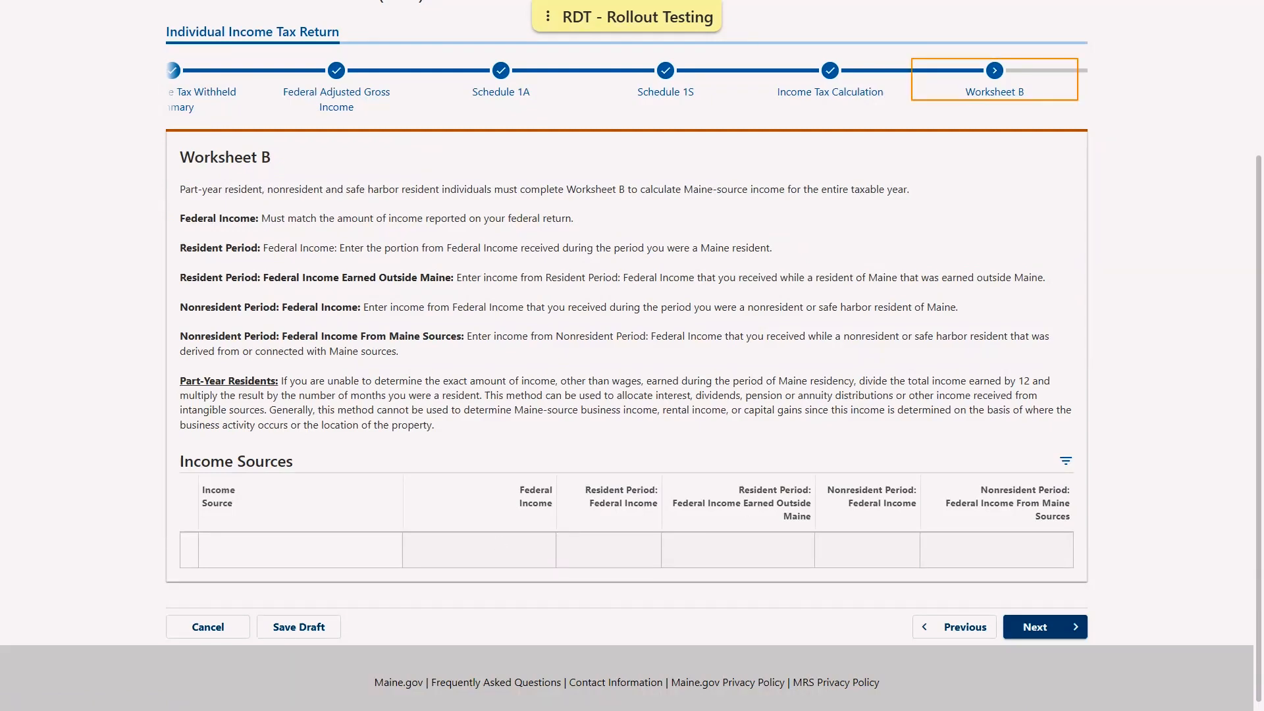
{"action": "left_click", "coordinate": [240, 551]}
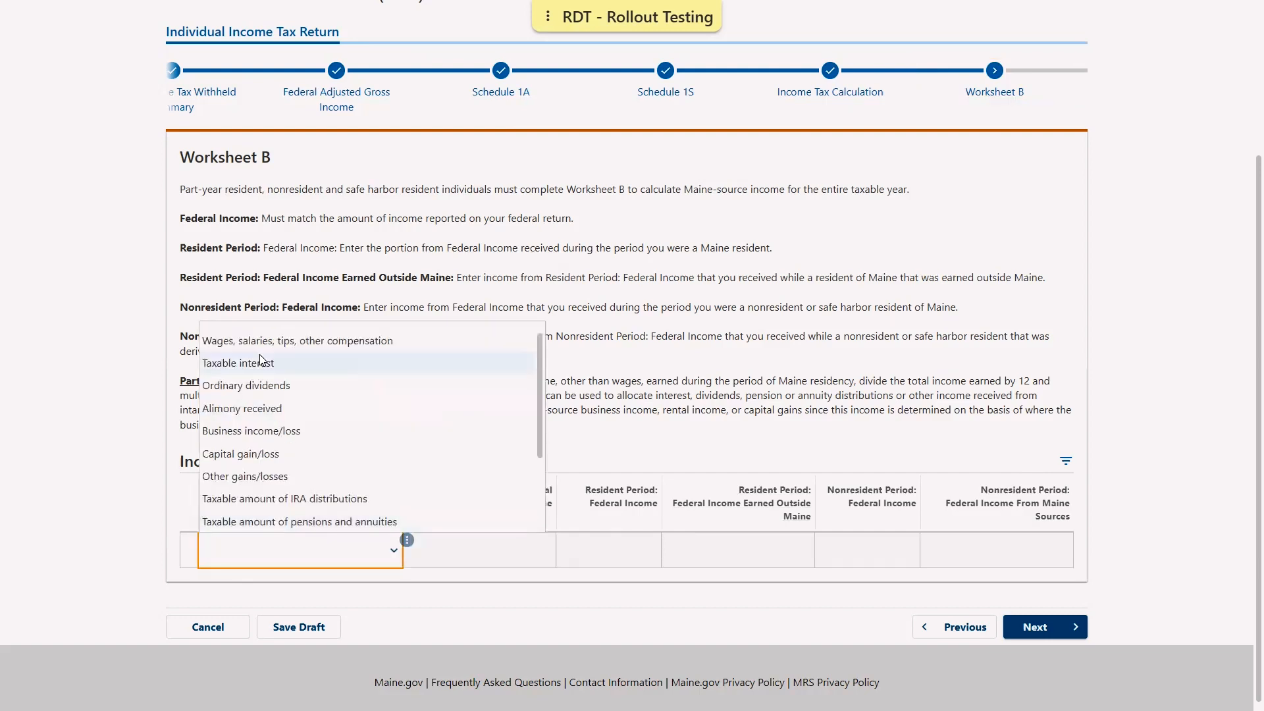
{"action": "left_click", "coordinate": [254, 342]}
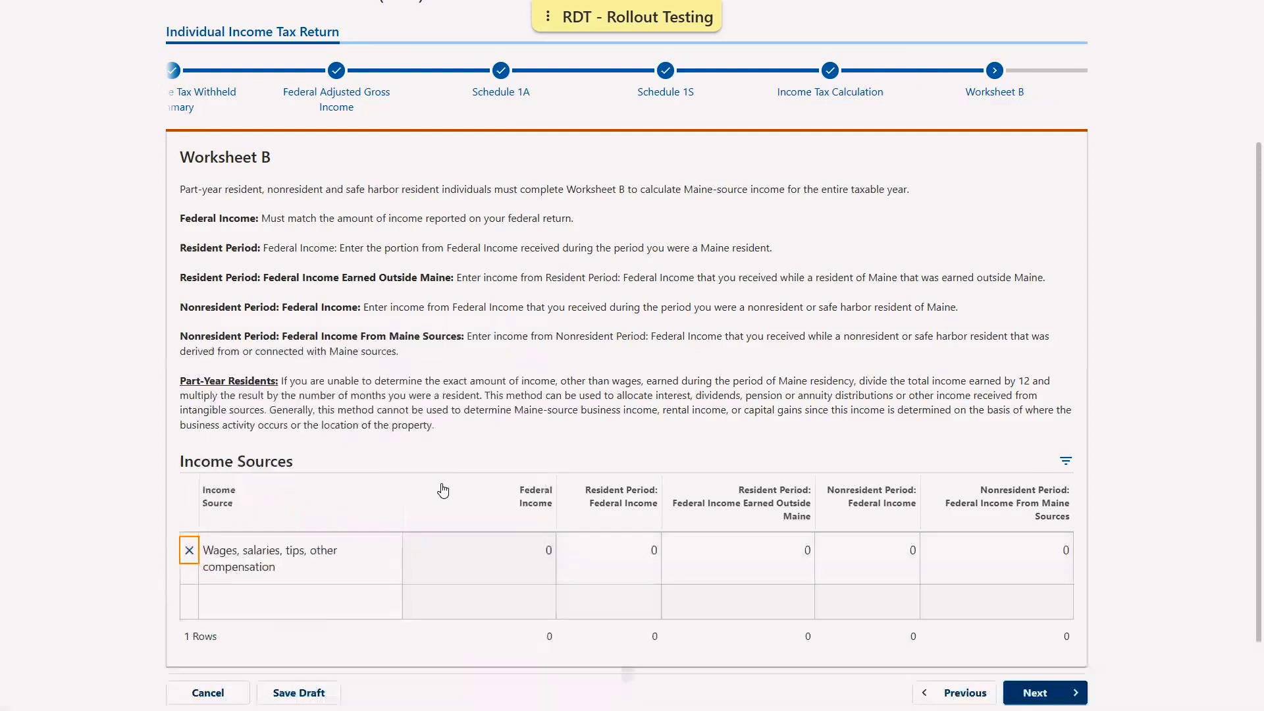
{"action": "left_click", "coordinate": [626, 557]}
{"action": "type", "text": "5"}
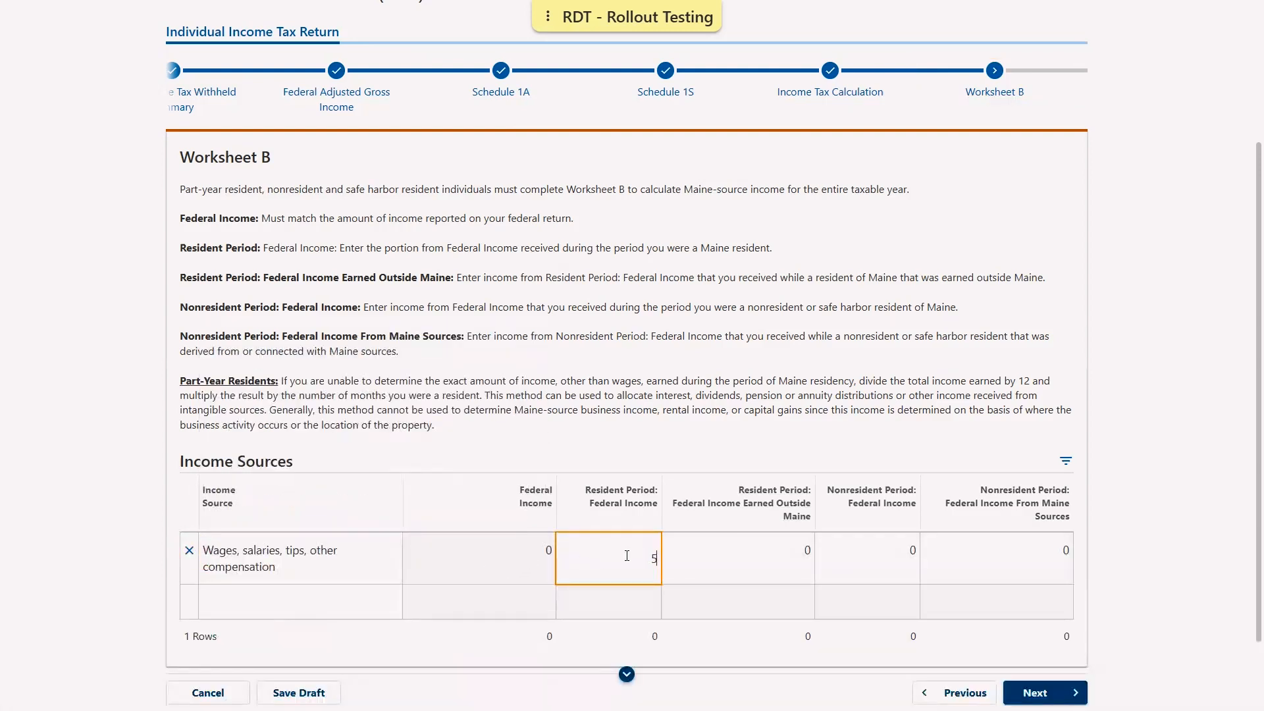
{"action": "type", "text": "5250"}
{"action": "left_click", "coordinate": [895, 555]}
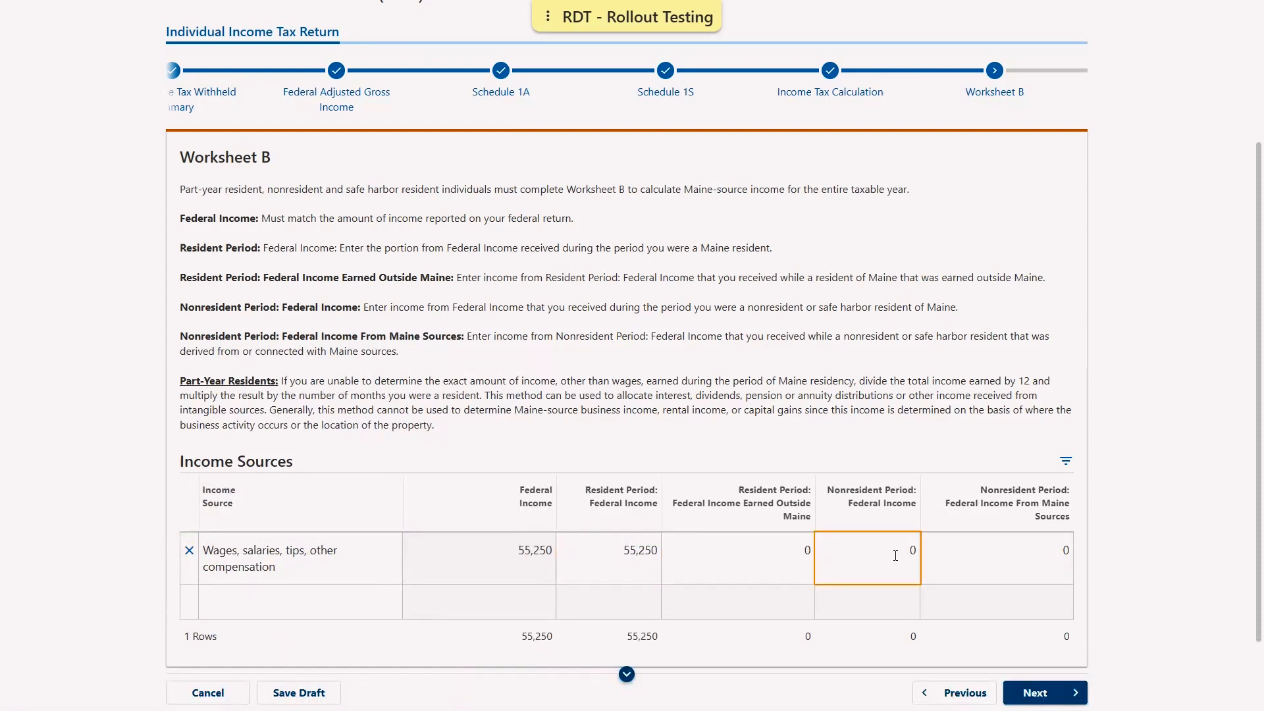
{"action": "type", "text": "29750"}
Add a rental real estate row with 3,000 nonresident-period and 3,000 Maine-source income
{"action": "left_click", "coordinate": [394, 600]}
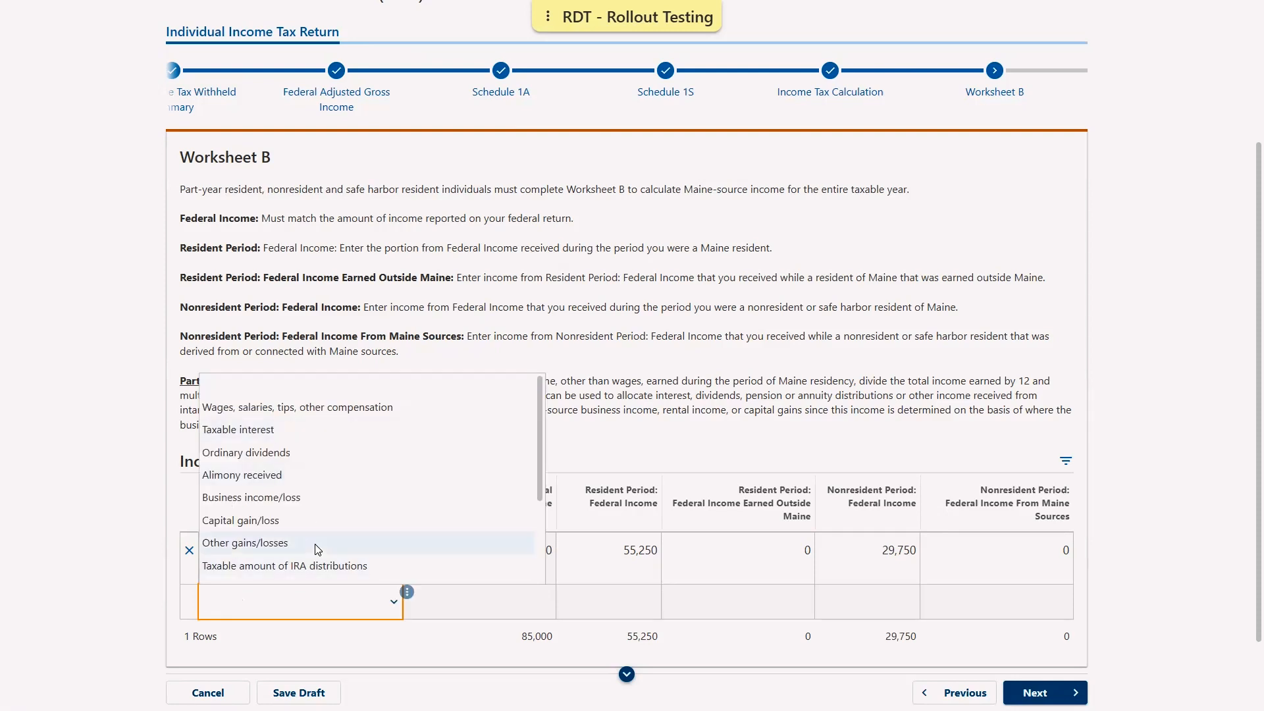
{"action": "scroll", "coordinate": [310, 541], "scroll_direction": "down", "scroll_amount": 2}
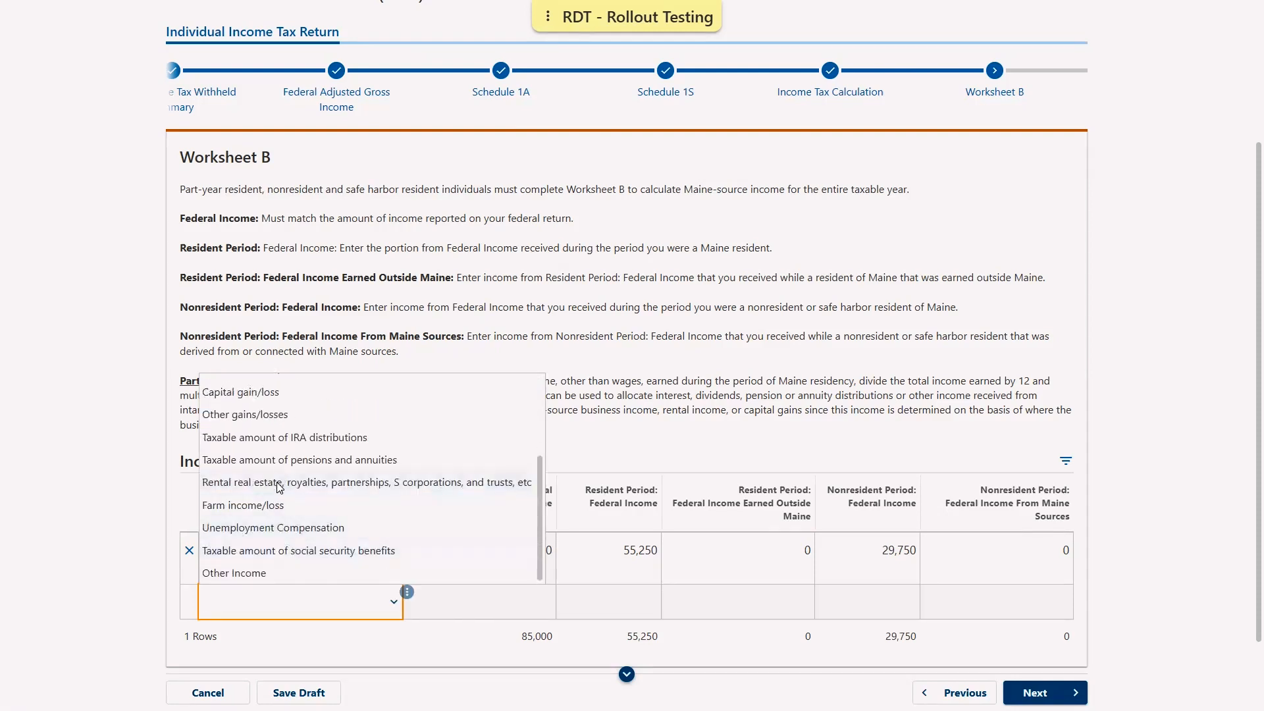
{"action": "left_click", "coordinate": [279, 487]}
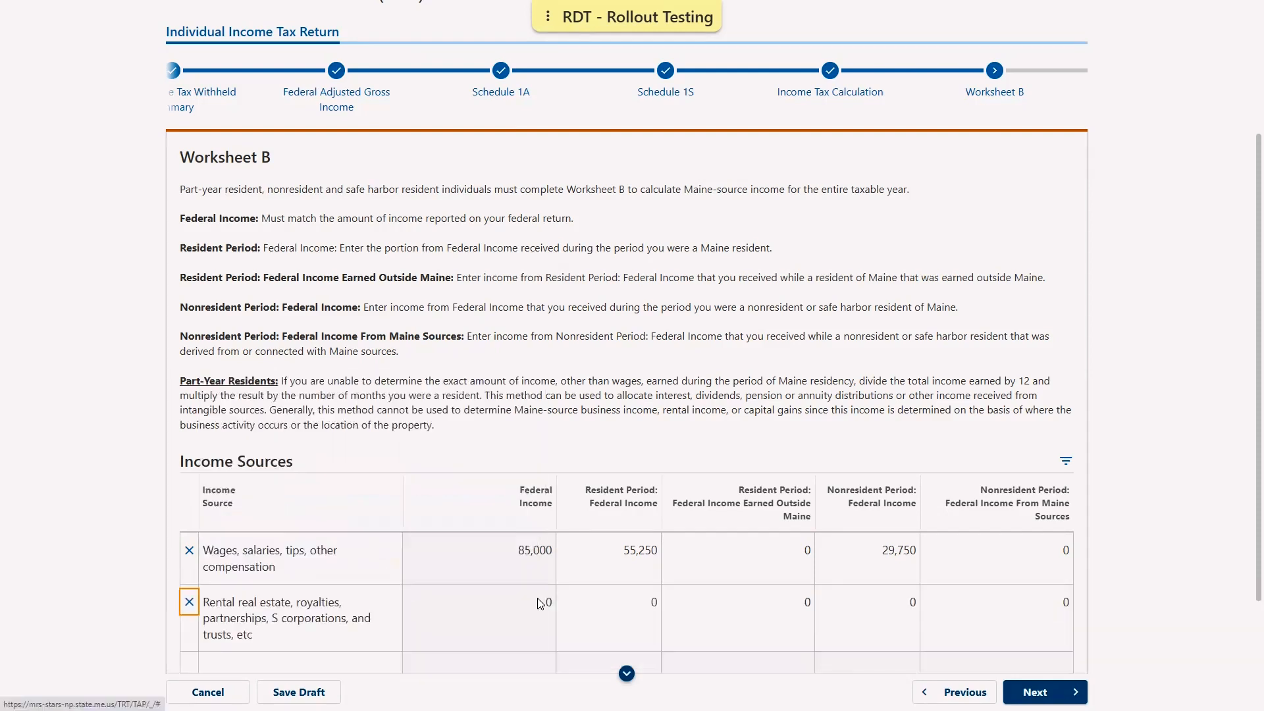
{"action": "left_click", "coordinate": [836, 622]}
{"action": "type", "text": "3000"}
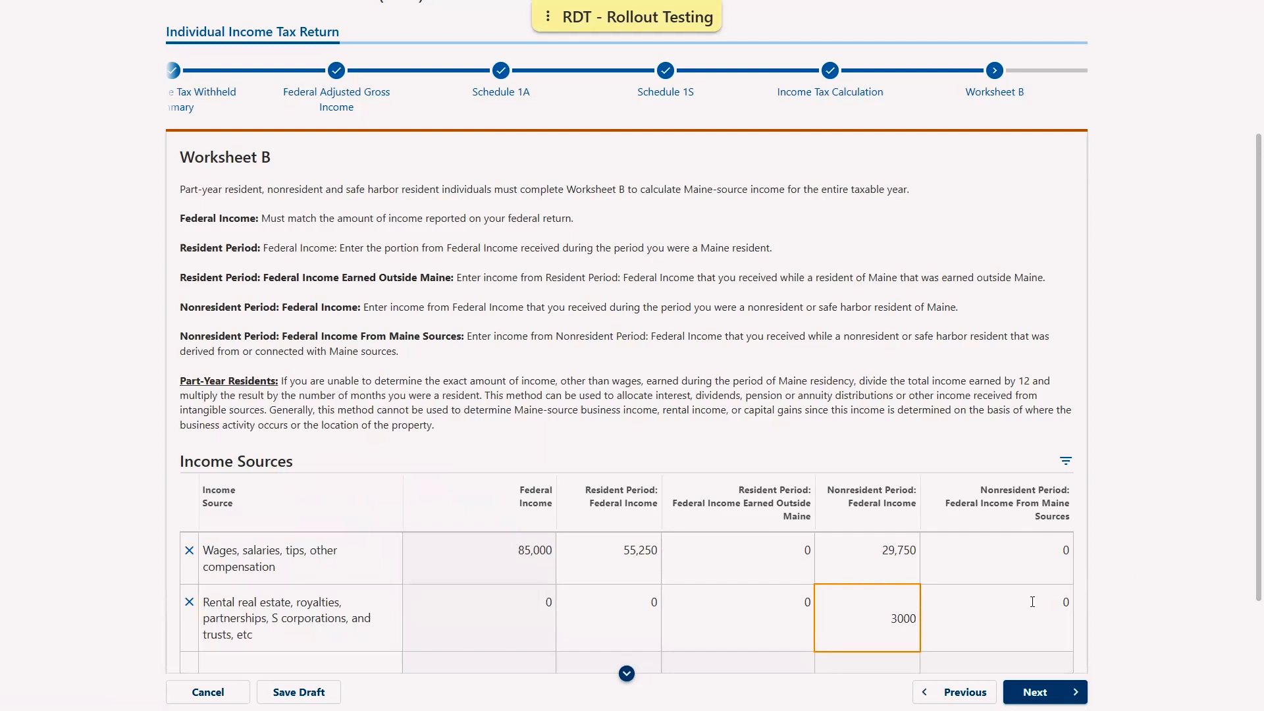
{"action": "key", "text": "Tab"}
{"action": "type", "text": "3000"}
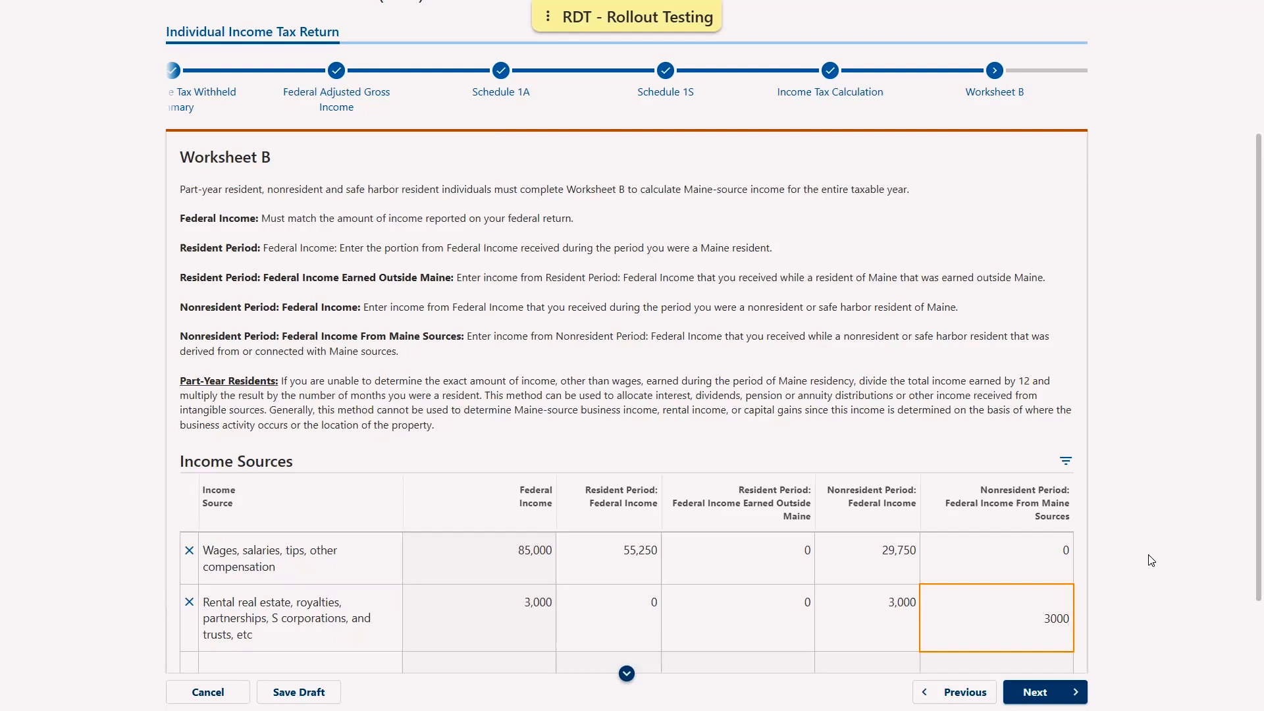
{"action": "left_click", "coordinate": [997, 528]}
Move on from Worksheet B to Schedule NR
{"action": "scroll", "coordinate": [983, 527], "scroll_direction": "down", "scroll_amount": 1}
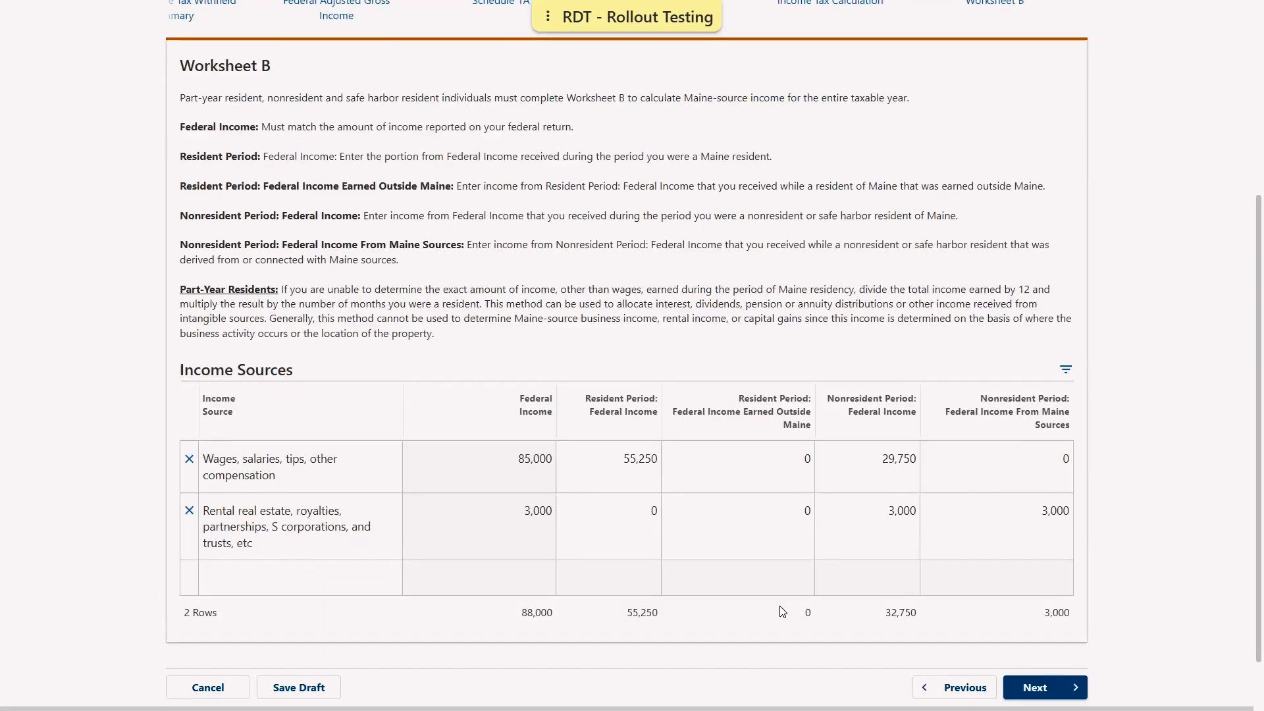
{"action": "scroll", "coordinate": [755, 609], "scroll_direction": "down", "scroll_amount": 1}
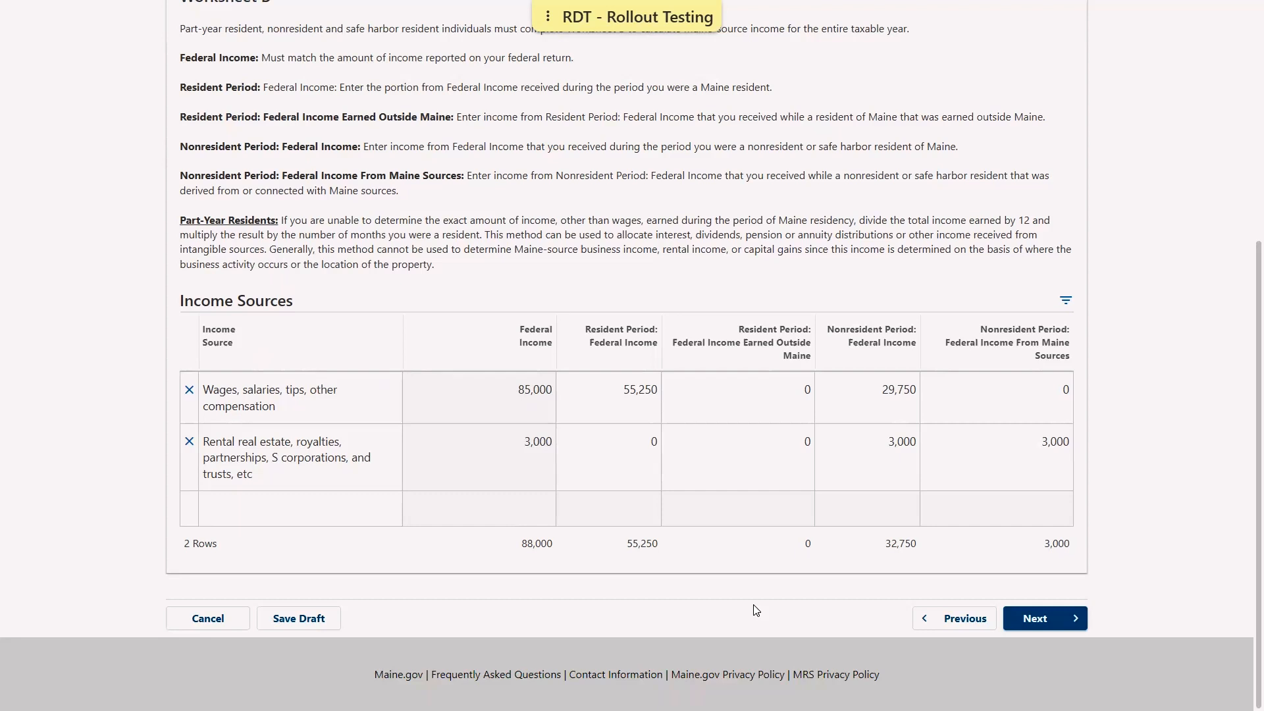
{"action": "left_click", "coordinate": [1040, 631]}
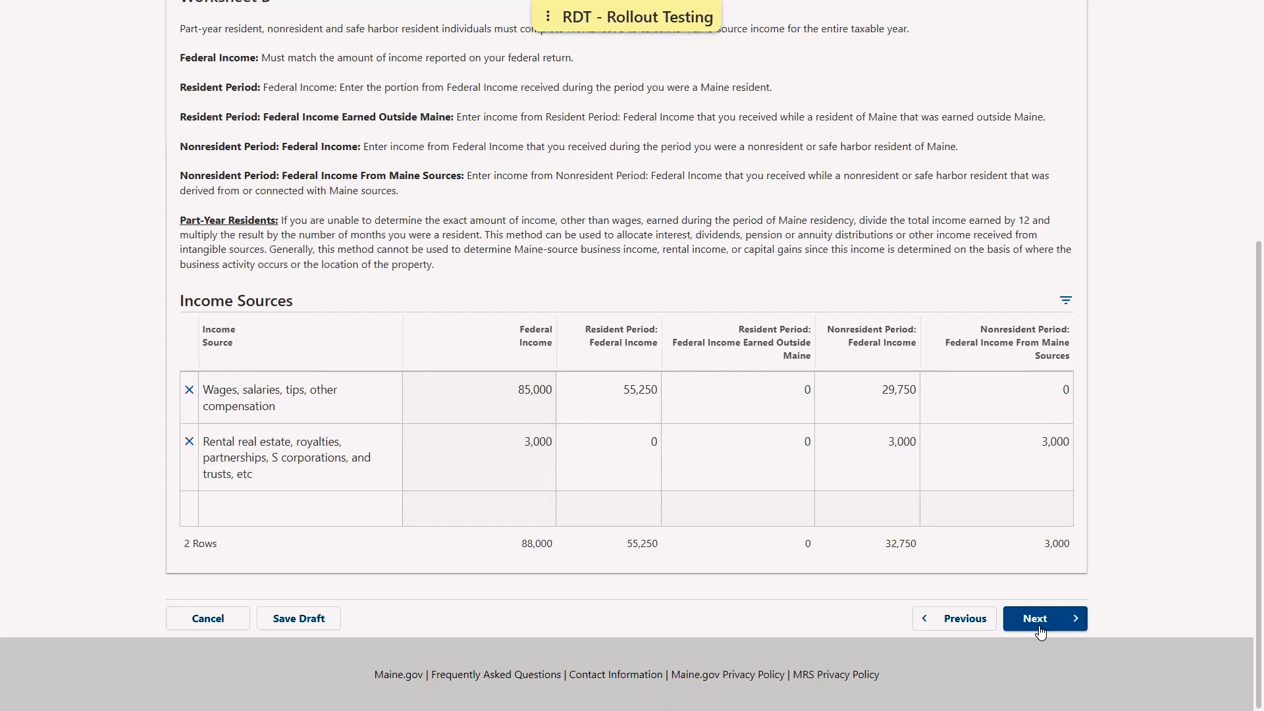
{"action": "left_click", "coordinate": [1040, 630]}
{"action": "left_click", "coordinate": [1040, 631]}
{"action": "left_click", "coordinate": [1040, 631]}
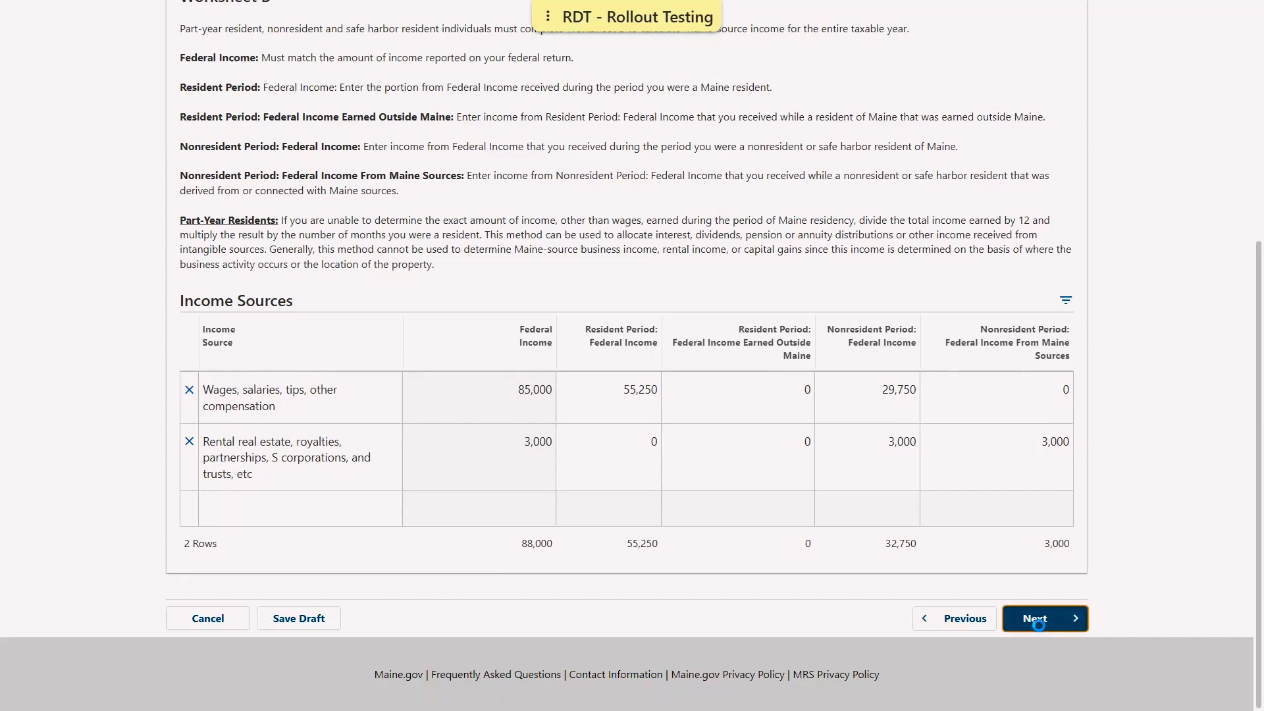
Enter a 500 income subtraction described as 'Government Bond Interest' and continue to Schedule A
{"action": "scroll", "coordinate": [751, 478], "scroll_direction": "down", "scroll_amount": 3}
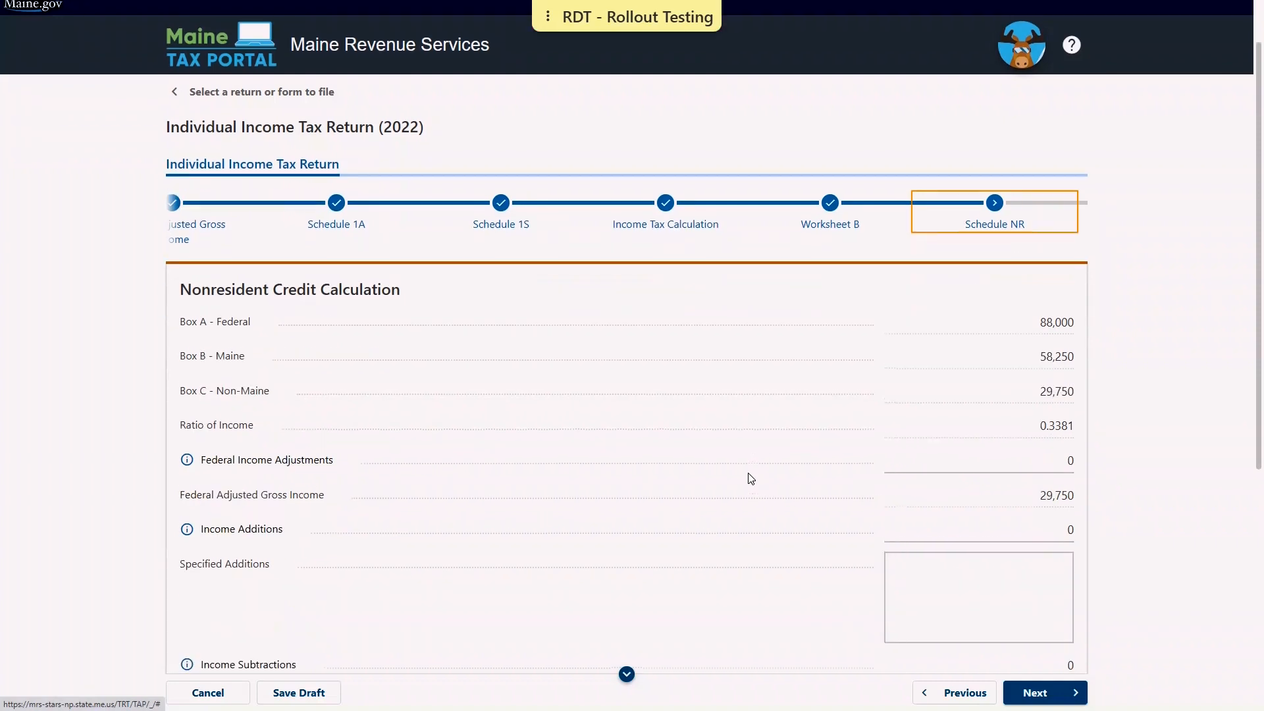
{"action": "scroll", "coordinate": [751, 478], "scroll_direction": "down", "scroll_amount": 1}
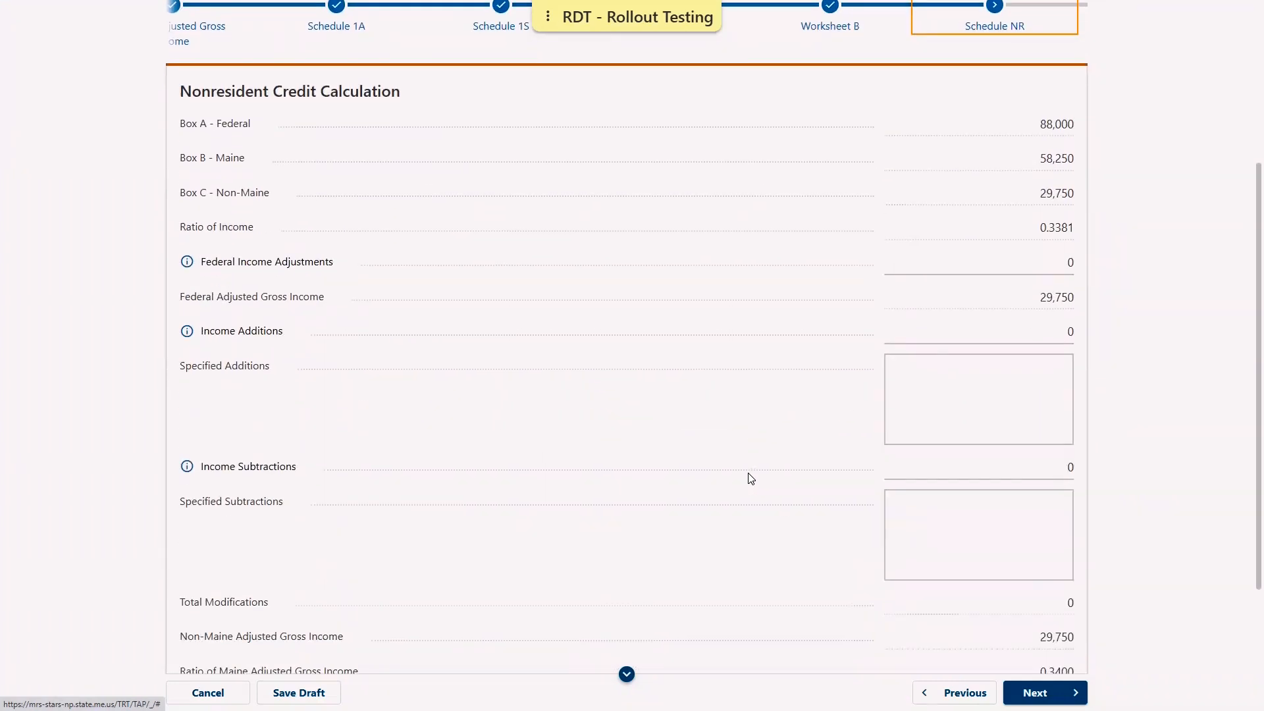
{"action": "scroll", "coordinate": [751, 479], "scroll_direction": "down", "scroll_amount": 3}
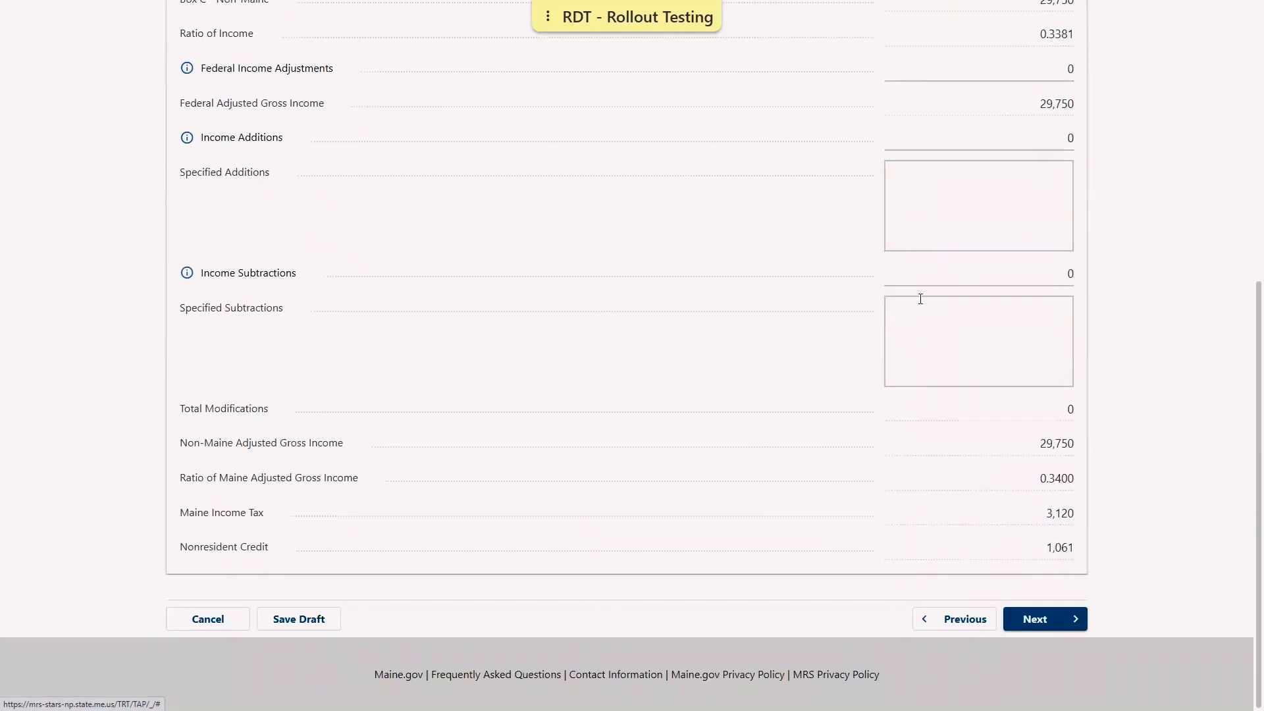
{"action": "left_click", "coordinate": [953, 272]}
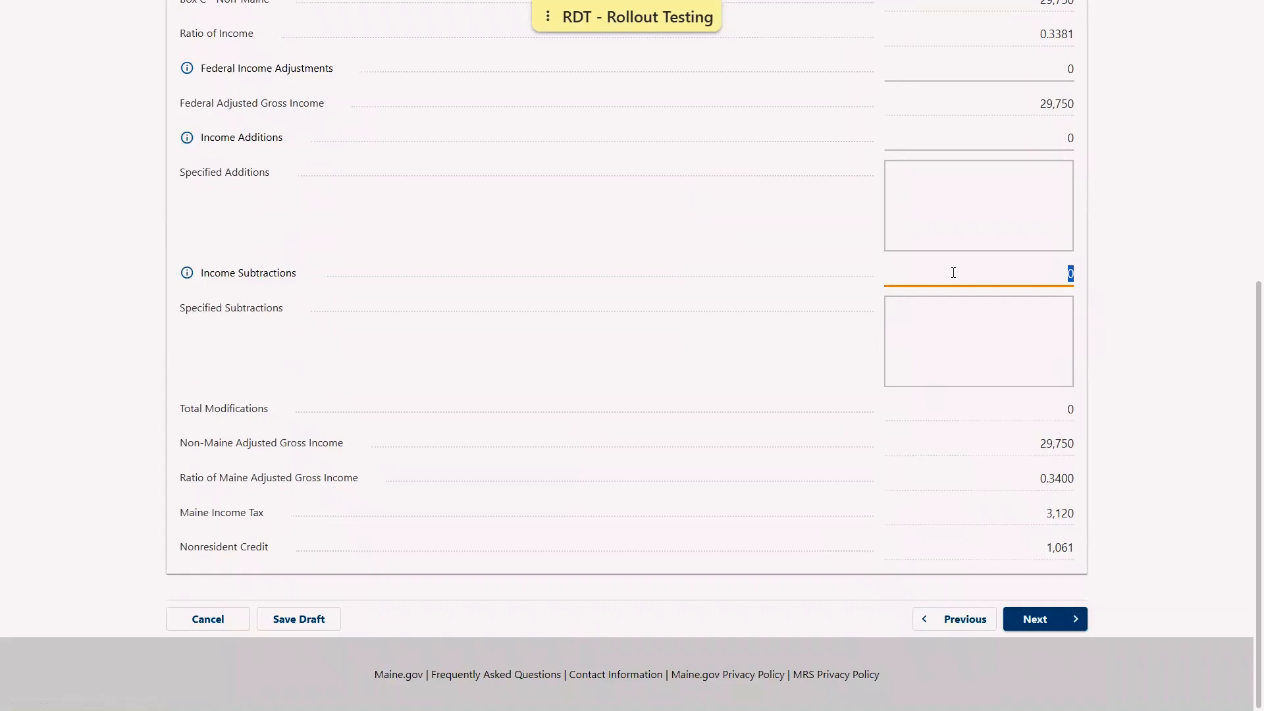
{"action": "type", "text": "500"}
{"action": "key", "text": "Tab"}
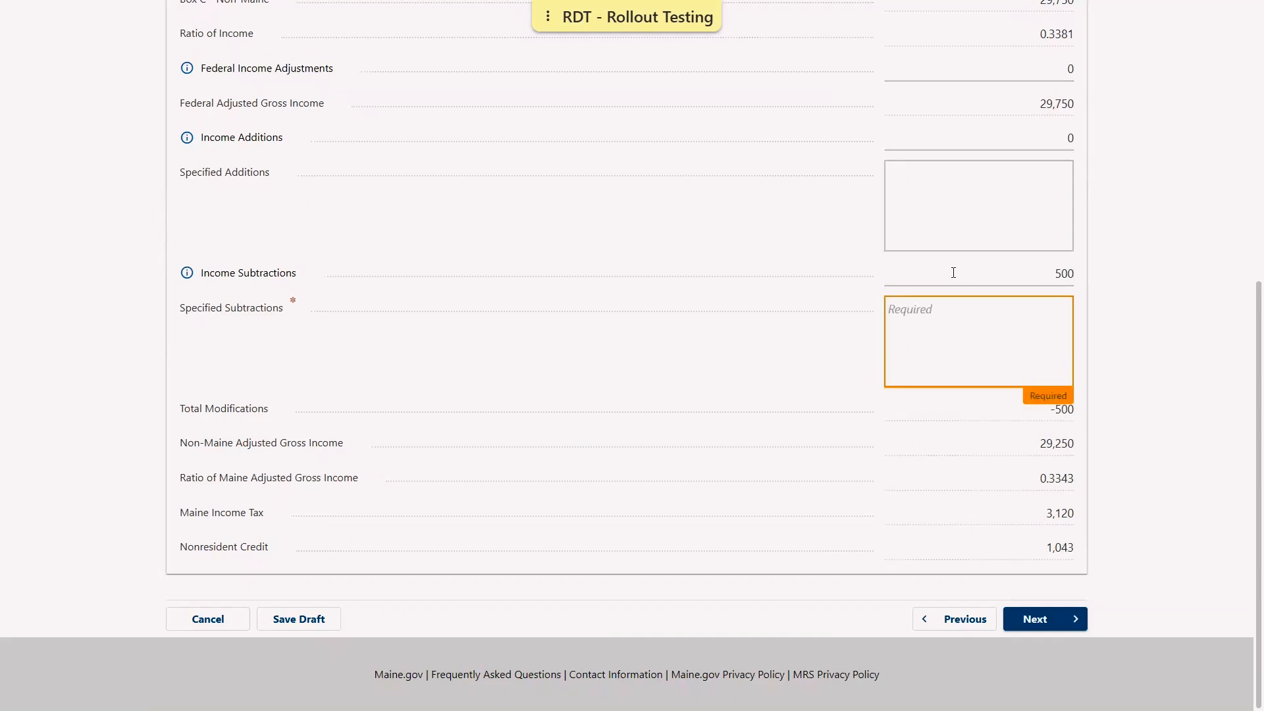
{"action": "type", "text": "Government Bond Interest"}
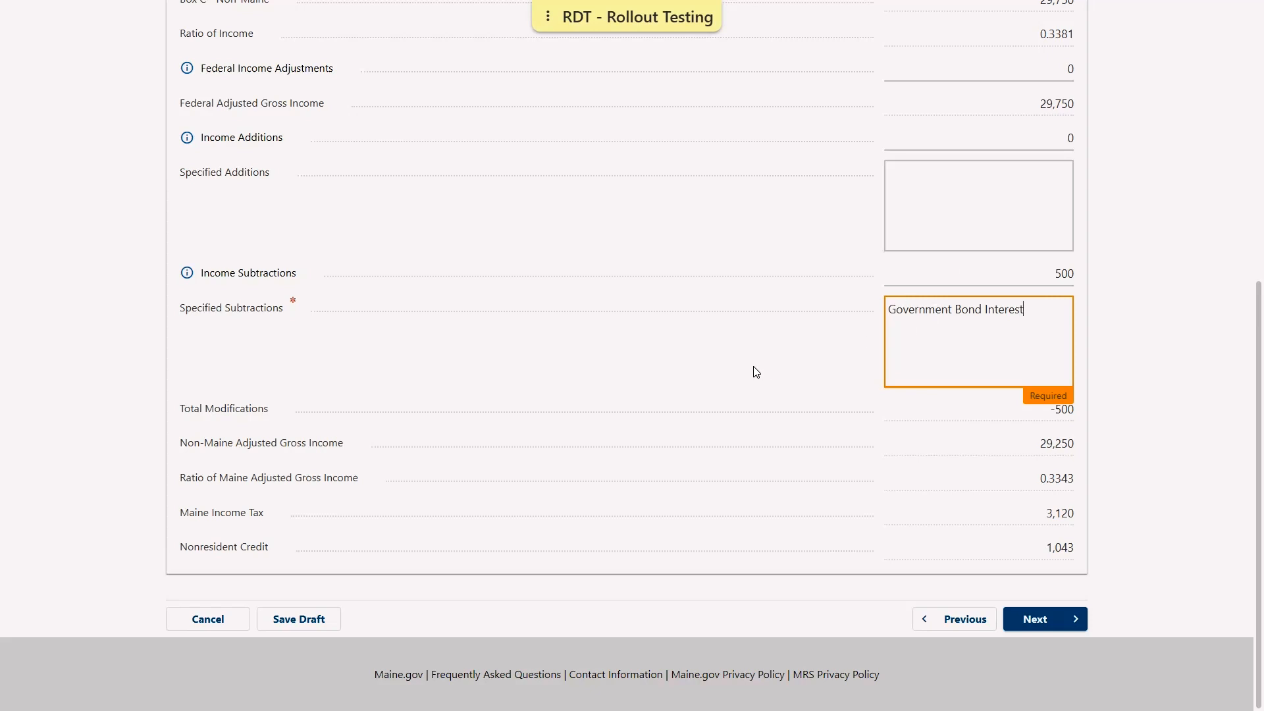
{"action": "left_click", "coordinate": [775, 373]}
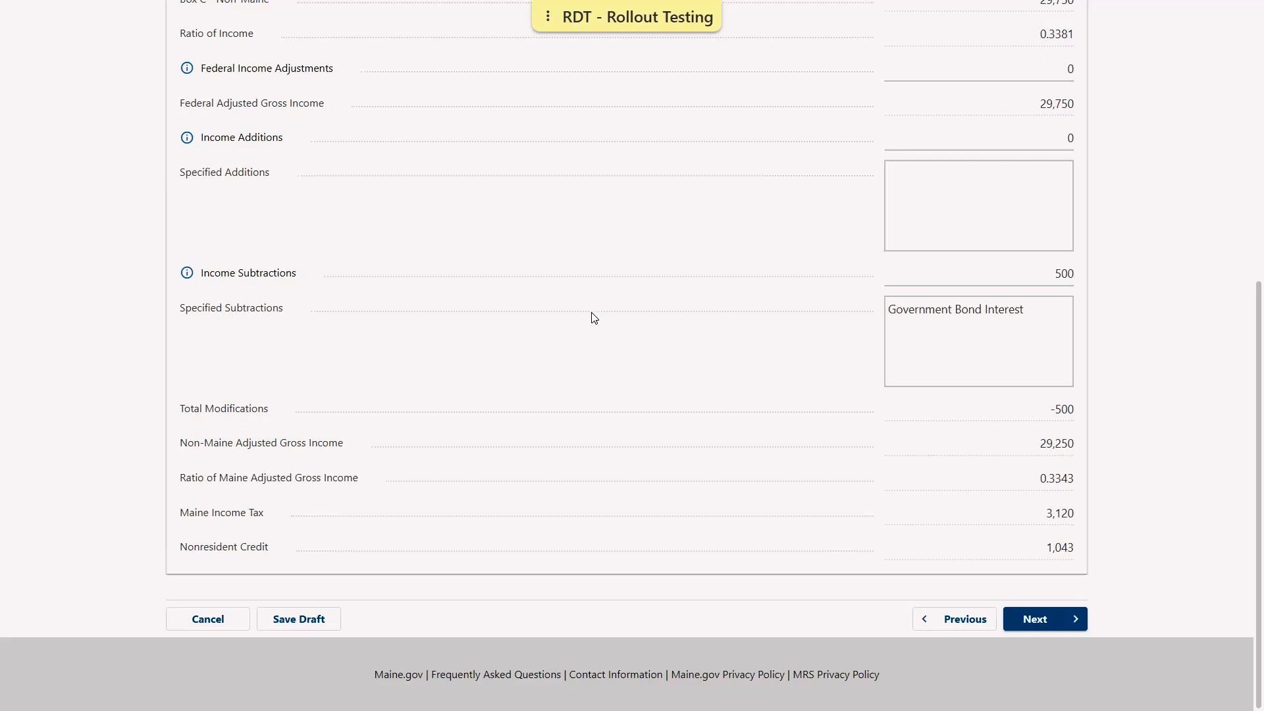
{"action": "left_click", "coordinate": [1034, 621]}
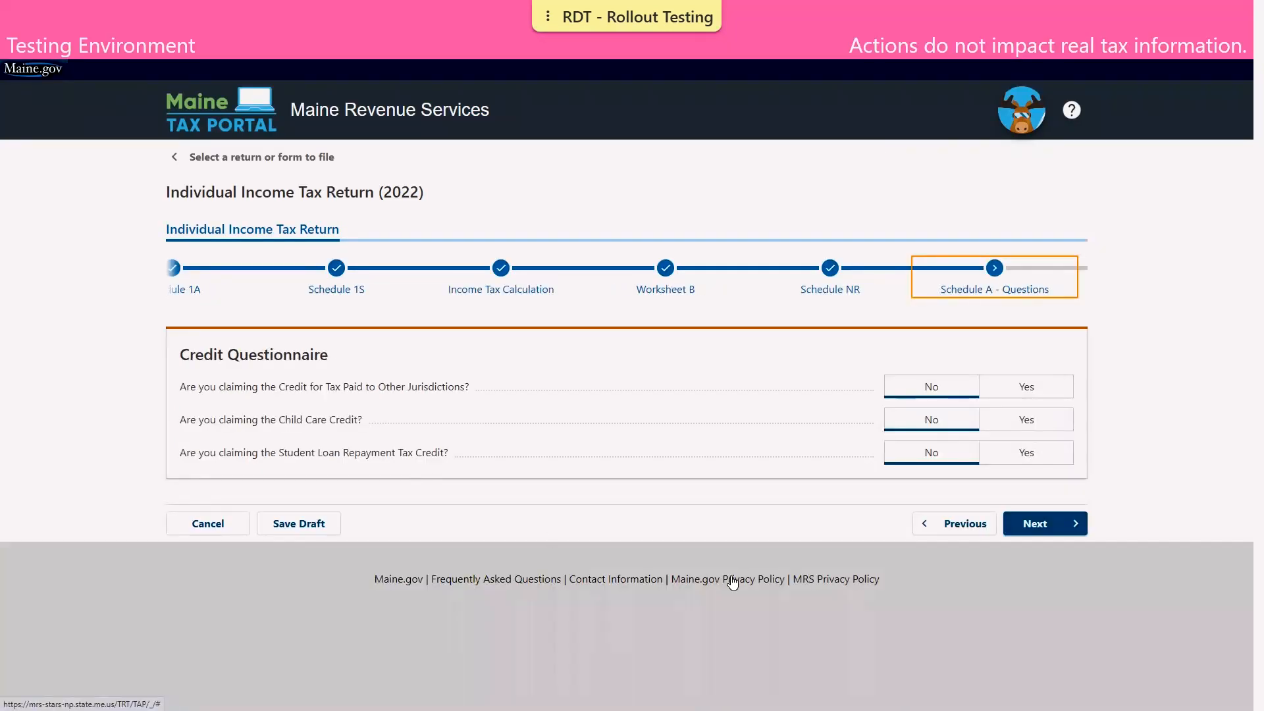
Keep No for all three credit questions and advance to Schedule A Nonrefundable Credits
{"action": "left_click", "coordinate": [1044, 527]}
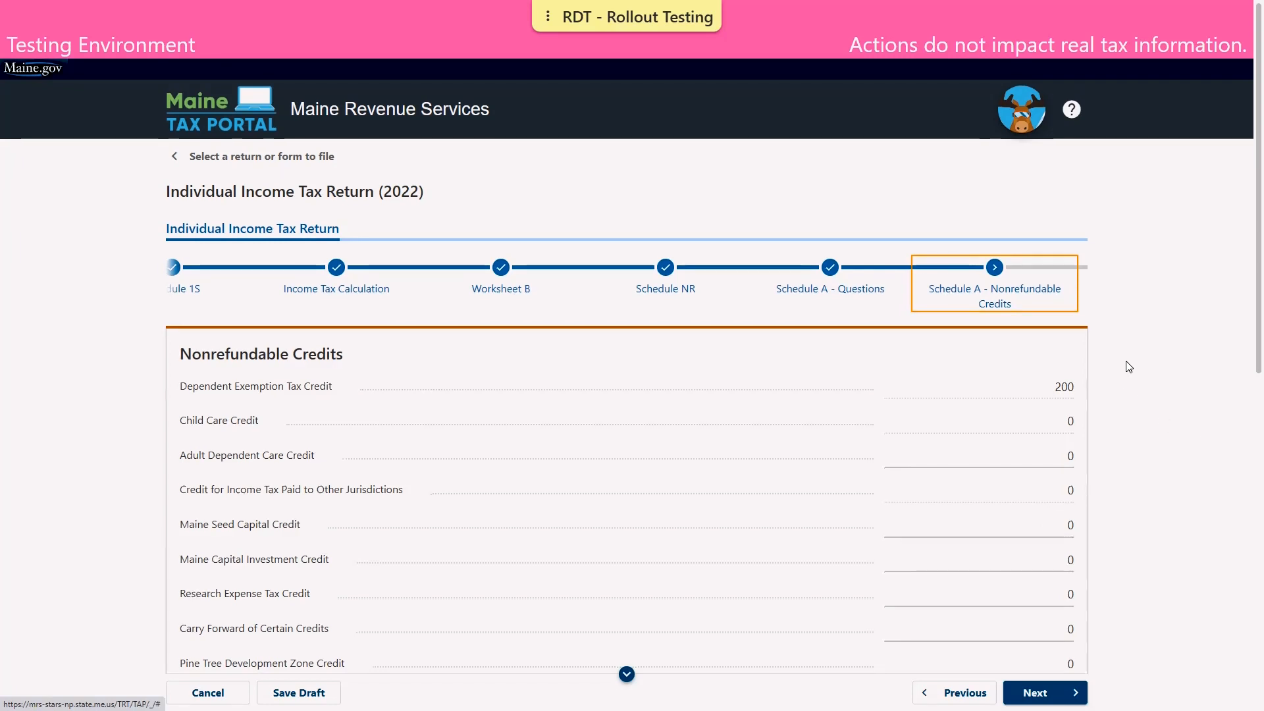
Review the nonrefundable credits (200 Dependent Exemption Tax Credit) and move on to refundable credits
{"action": "scroll", "coordinate": [1129, 367], "scroll_direction": "down", "scroll_amount": 7}
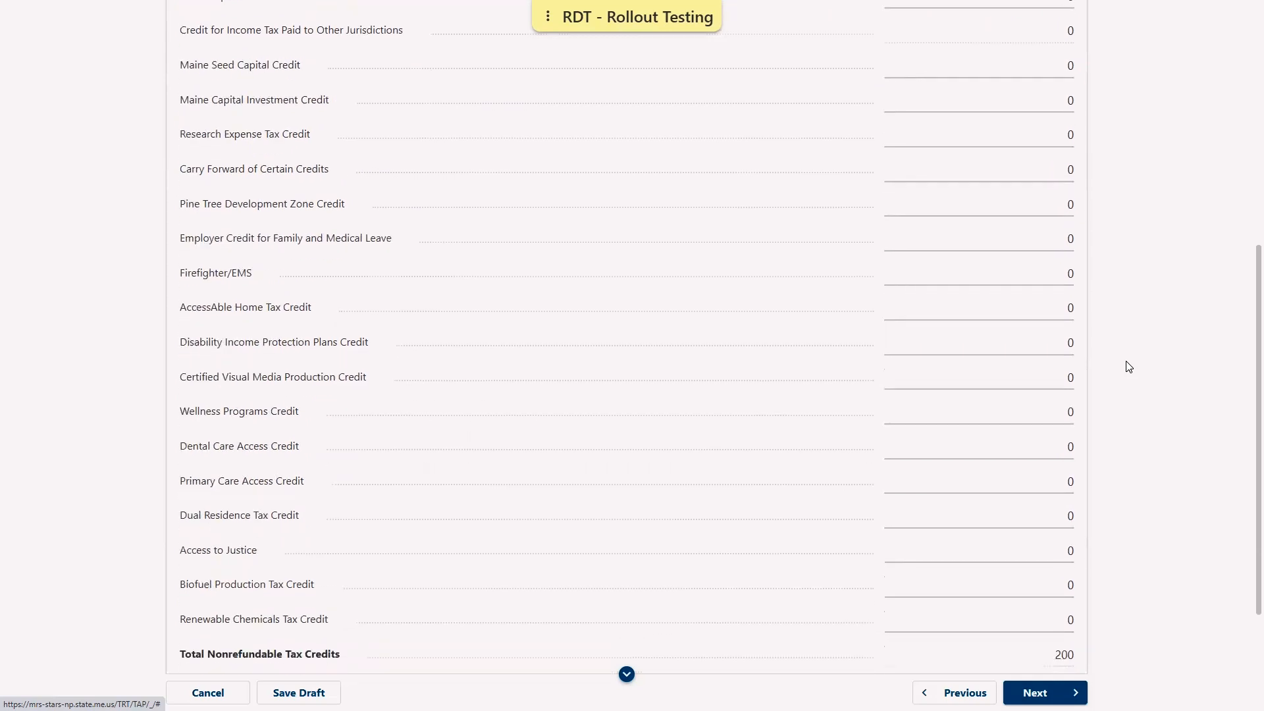
{"action": "scroll", "coordinate": [1129, 367], "scroll_direction": "down", "scroll_amount": 1}
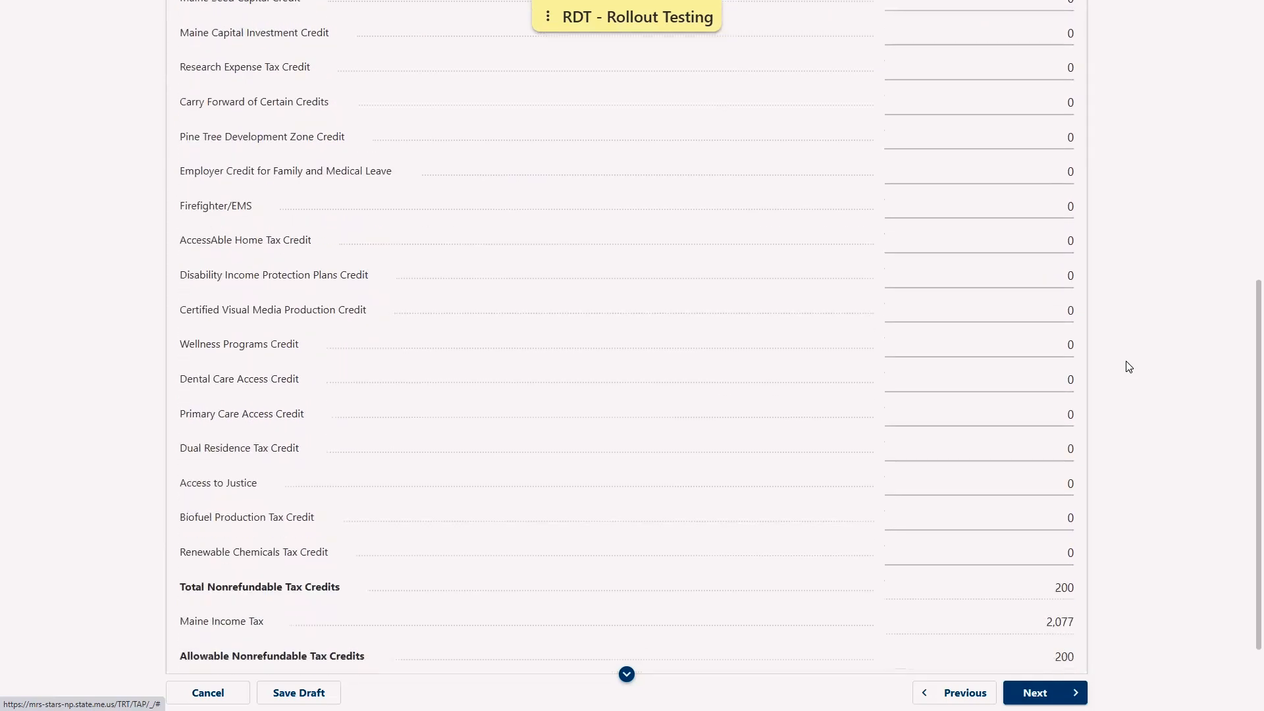
{"action": "scroll", "coordinate": [1129, 367], "scroll_direction": "down", "scroll_amount": 2}
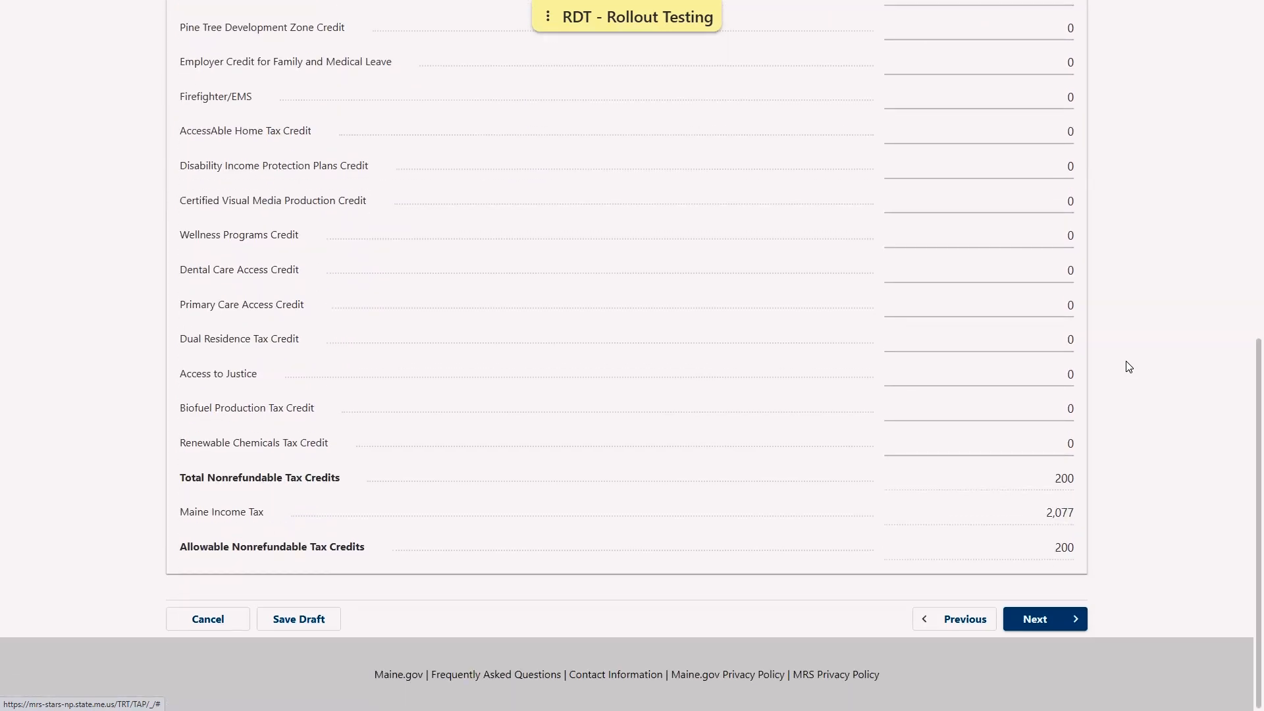
{"action": "left_click", "coordinate": [1049, 622]}
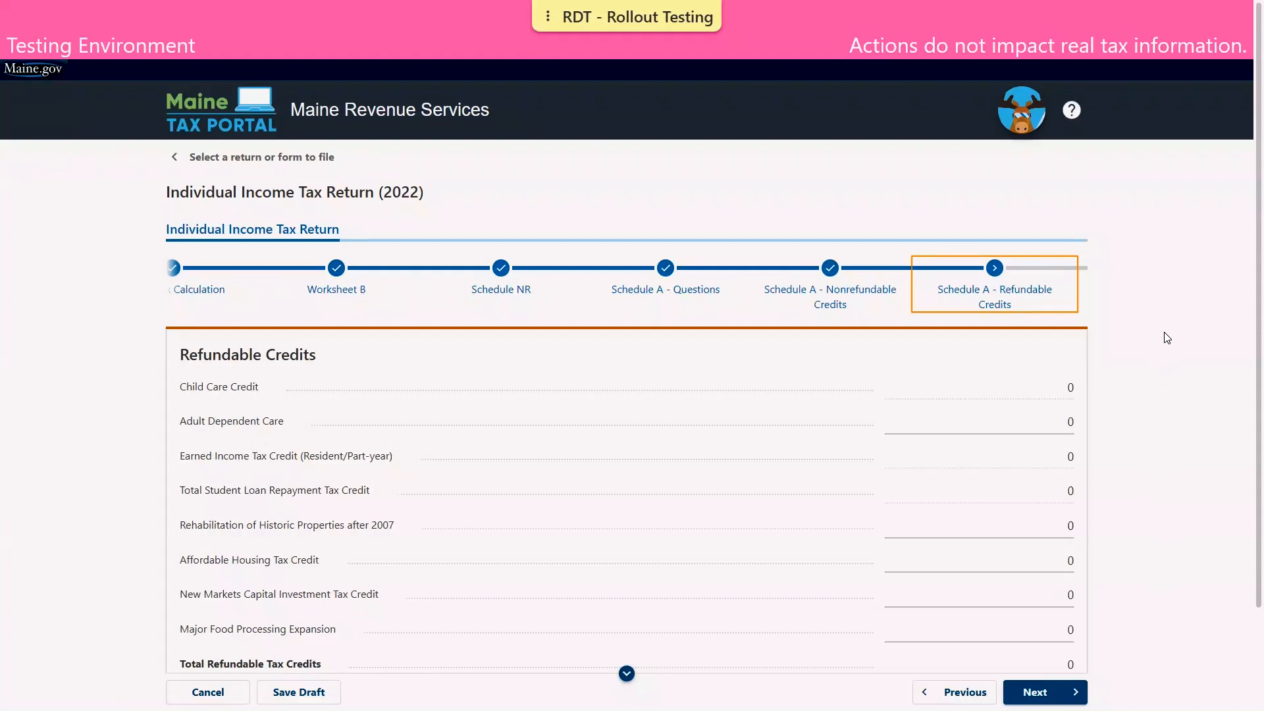
Leave every refundable credit at 0 and advance to the net tax 1,877 milestone
{"action": "scroll", "coordinate": [1167, 338], "scroll_direction": "down", "scroll_amount": 3}
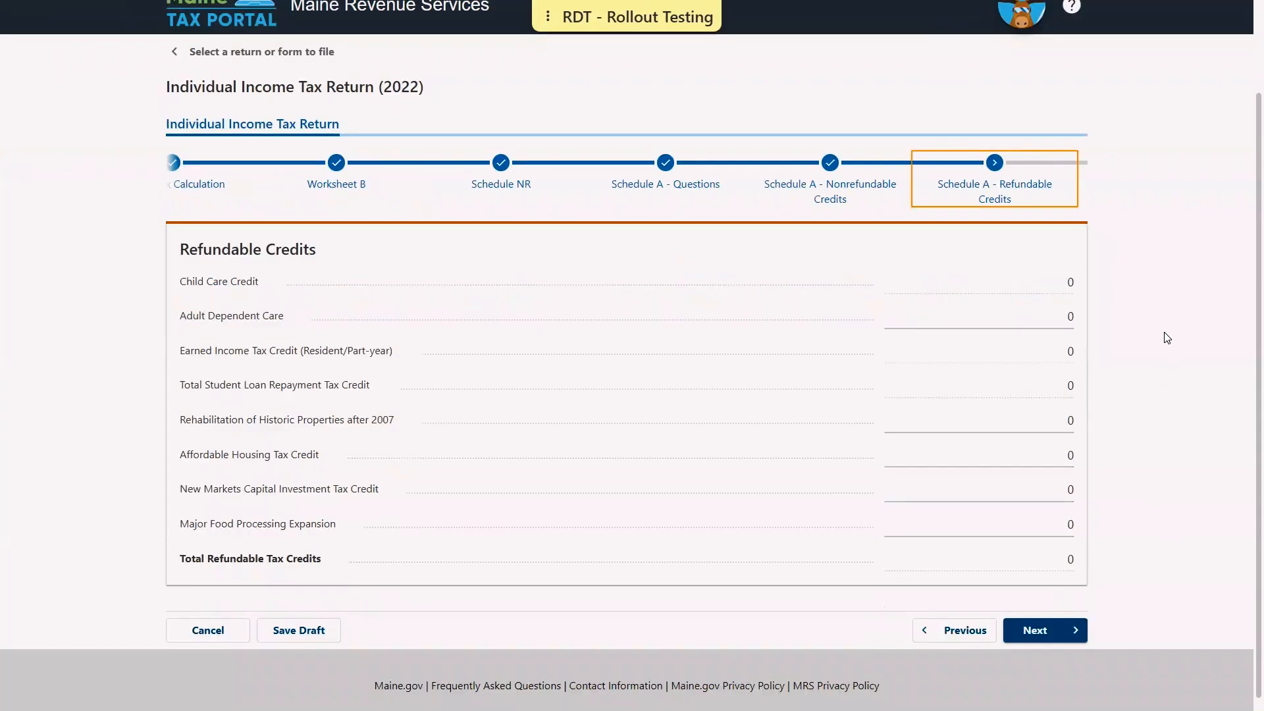
{"action": "scroll", "coordinate": [1167, 337], "scroll_direction": "down", "scroll_amount": 1}
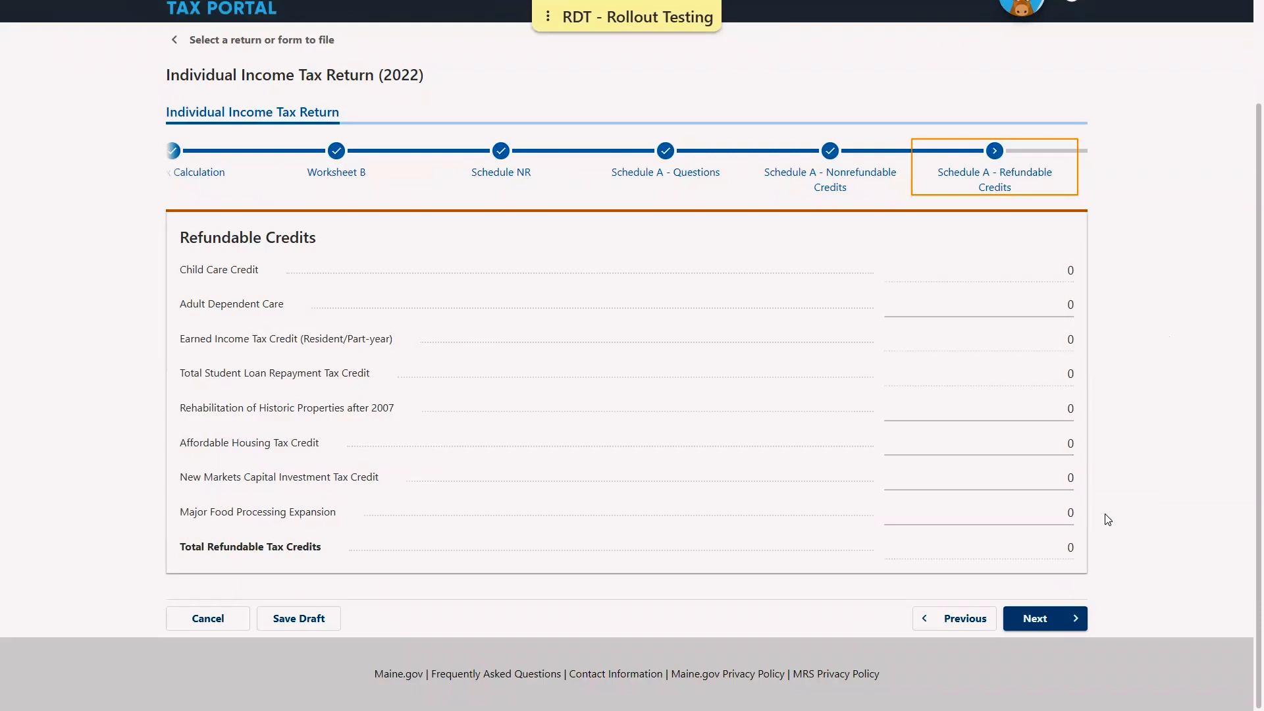
{"action": "left_click", "coordinate": [1074, 618]}
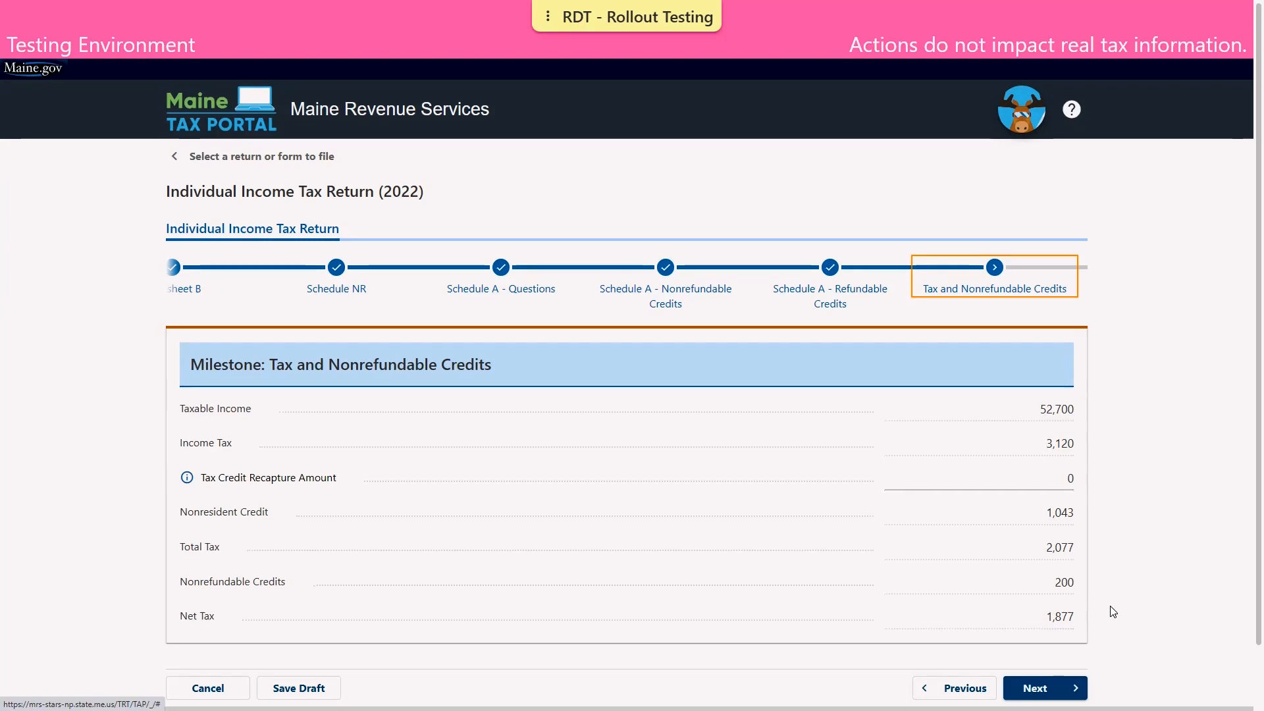
Answer No to Schedule PTFC/STFC and reach Tax Payments showing 1,850 withheld
{"action": "scroll", "coordinate": [1108, 610], "scroll_direction": "down", "scroll_amount": 1}
{"action": "left_click", "coordinate": [1080, 629]}
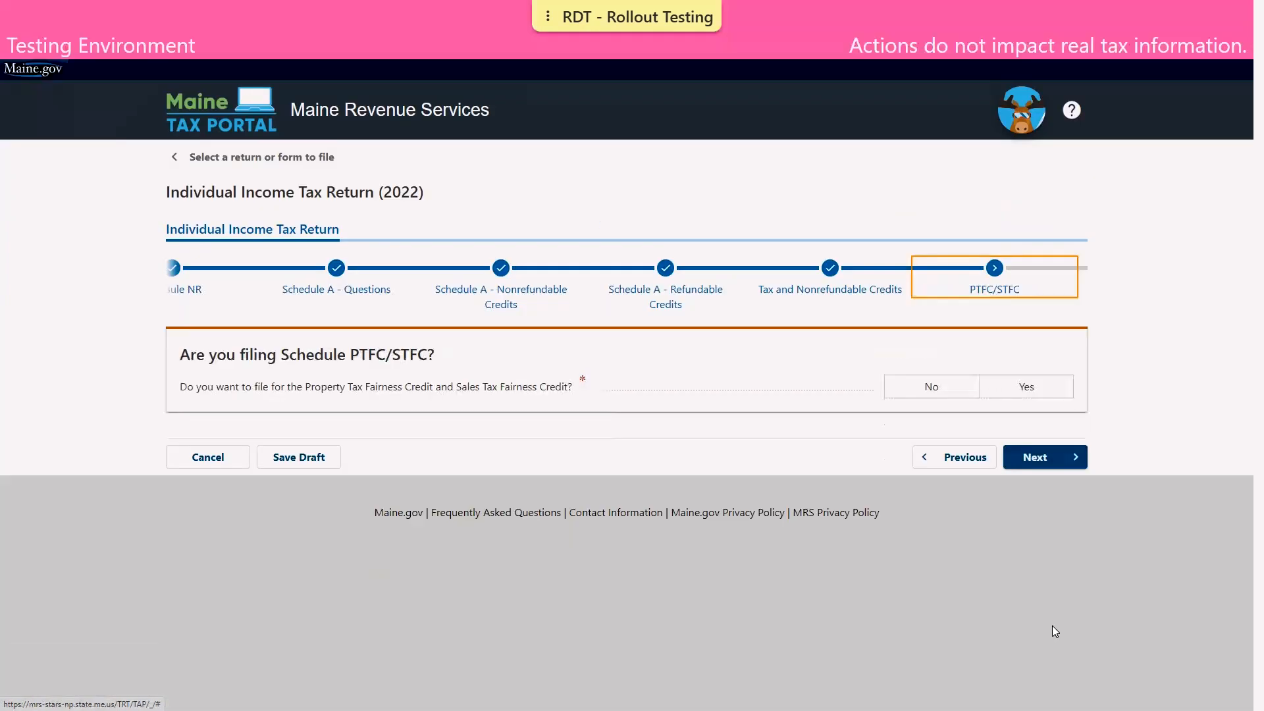
{"action": "left_click", "coordinate": [909, 394]}
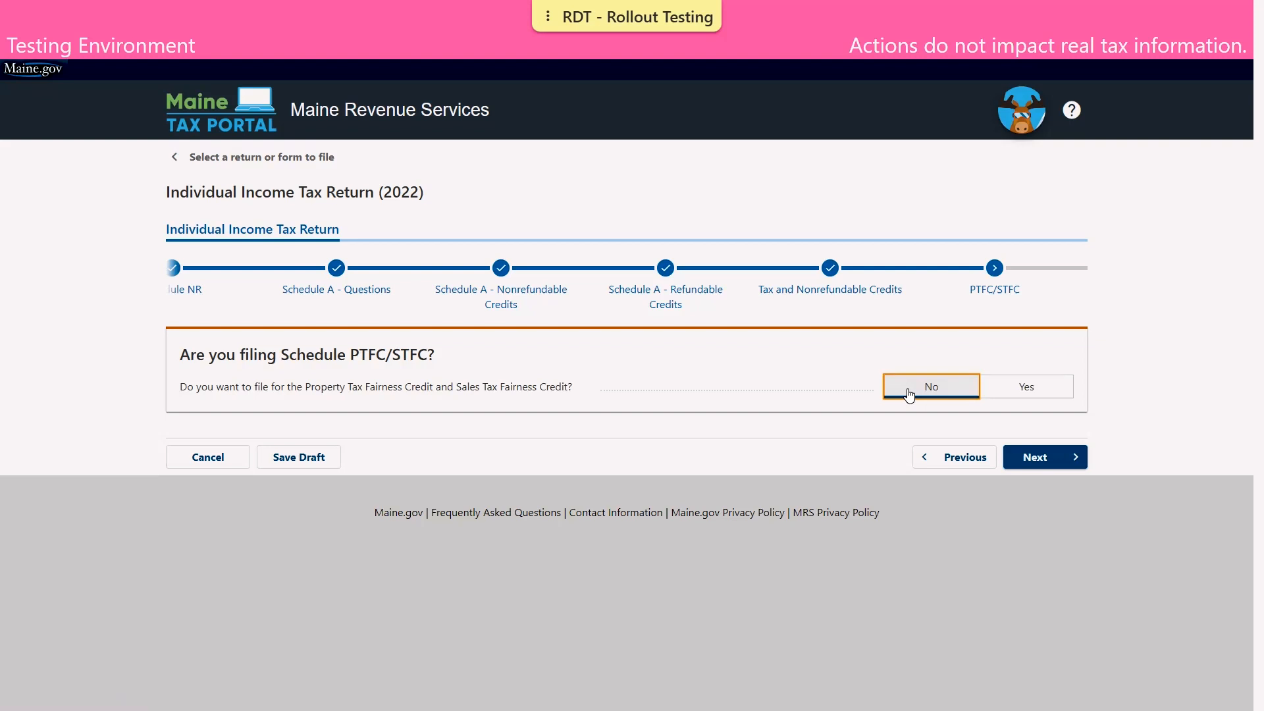
{"action": "left_click", "coordinate": [1037, 466]}
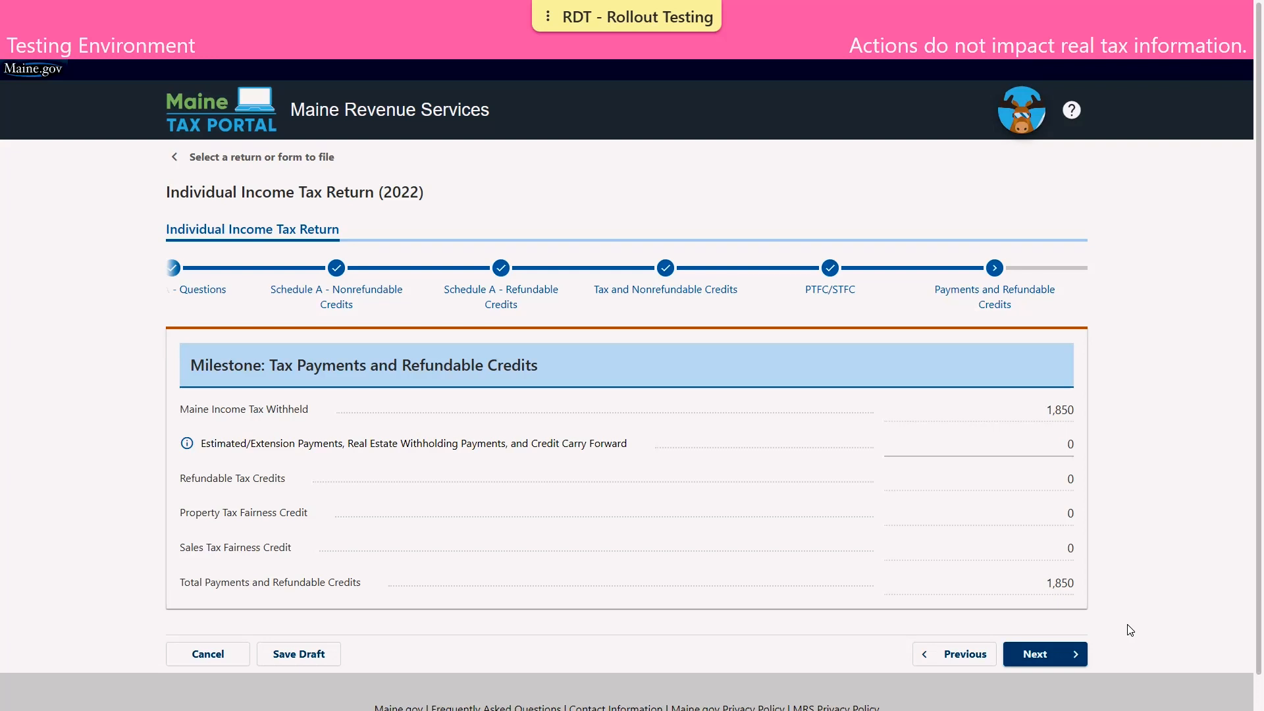
Pass Schedule CP with no charitable contributions entered, reaching Additional Tax Details
{"action": "left_click", "coordinate": [1058, 652]}
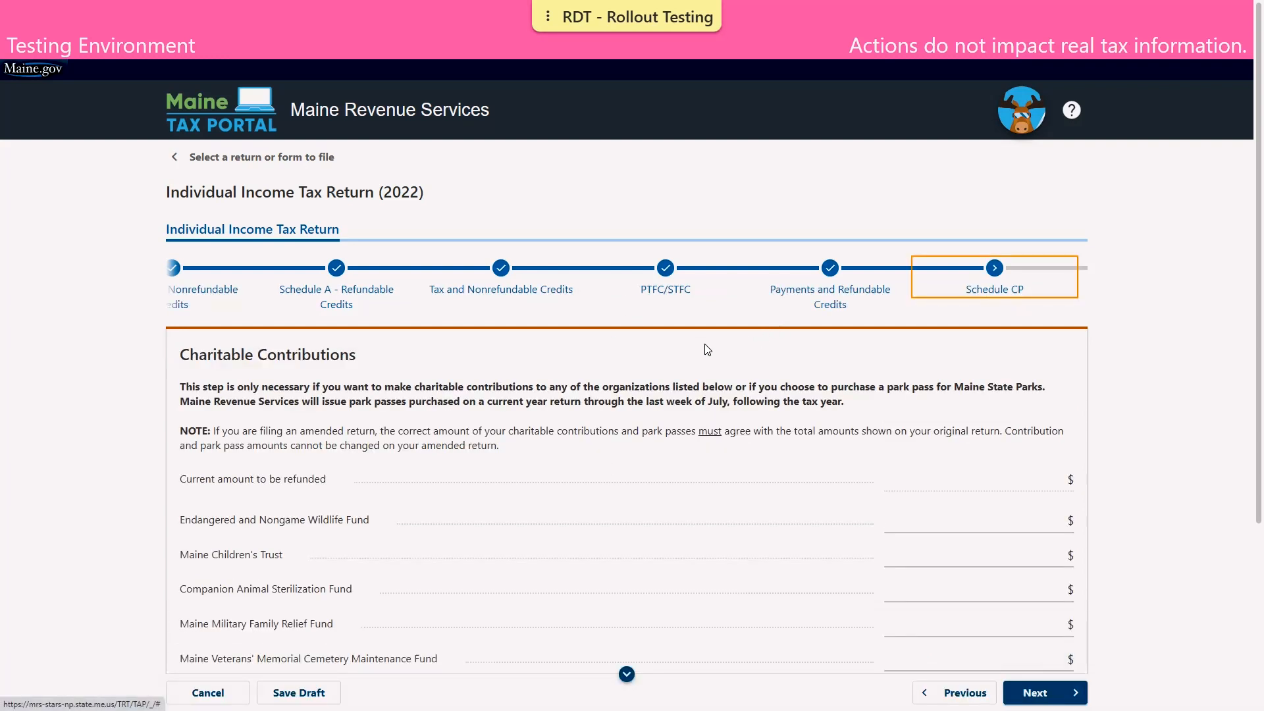
{"action": "scroll", "coordinate": [707, 350], "scroll_direction": "down", "scroll_amount": 3}
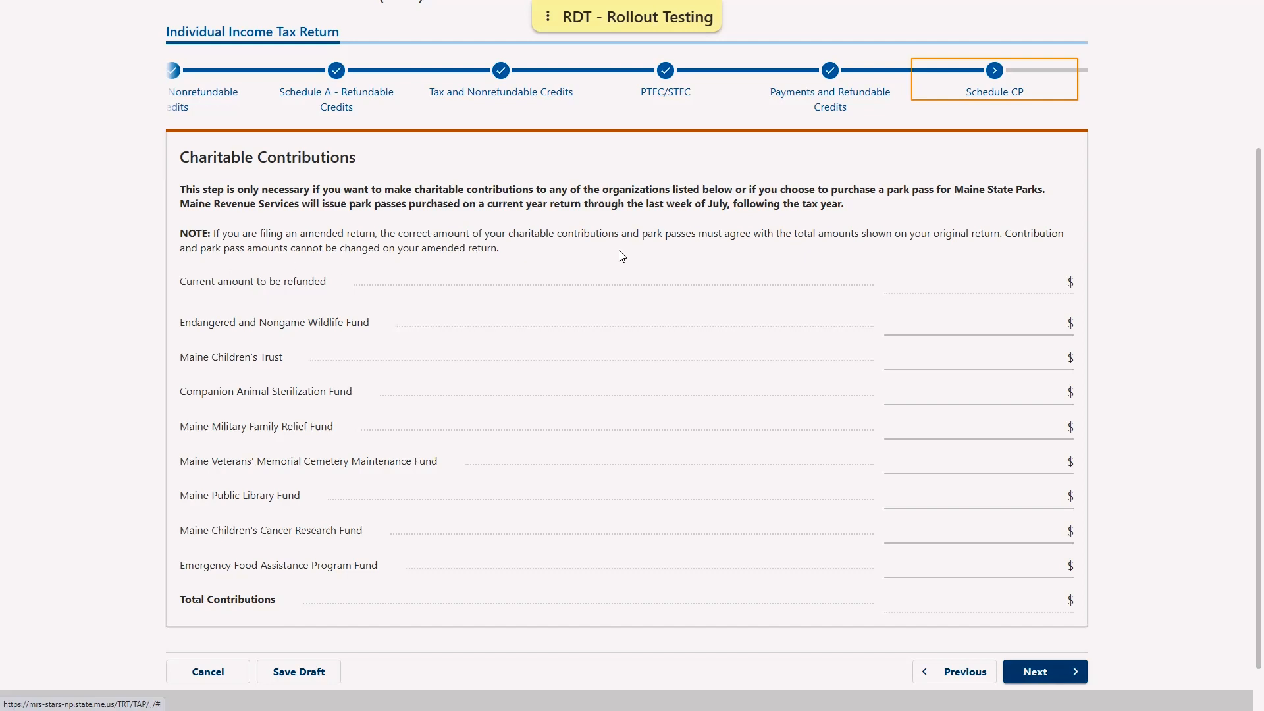
{"action": "left_click", "coordinate": [1075, 667]}
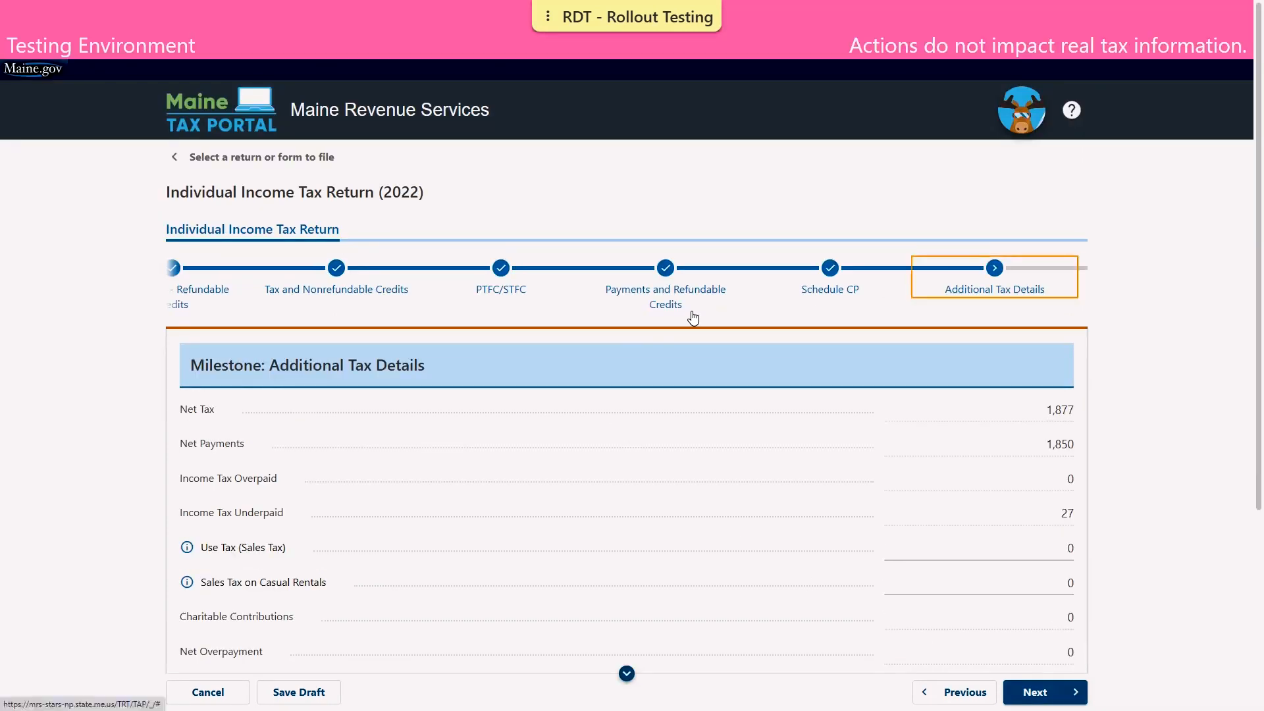
Enter 20 as Use Tax (Sales Tax), raising the amount due to 47
{"action": "scroll", "coordinate": [693, 318], "scroll_direction": "down", "scroll_amount": 3}
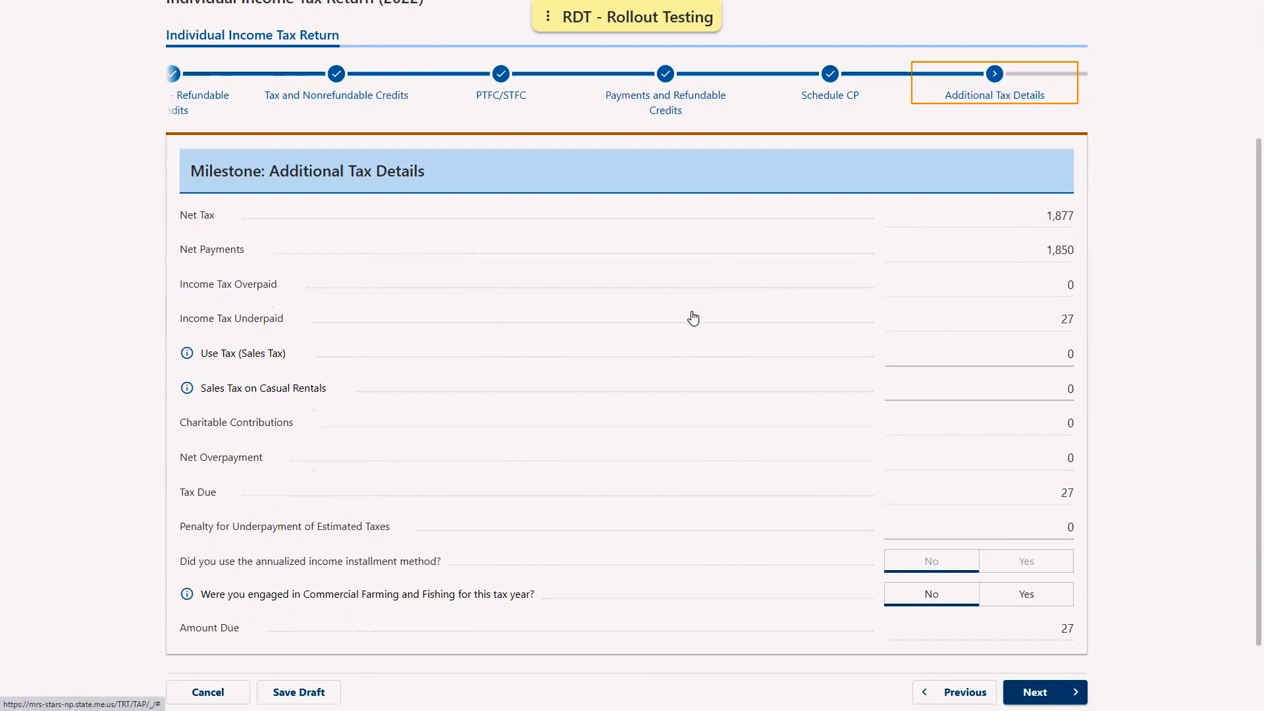
{"action": "scroll", "coordinate": [693, 318], "scroll_direction": "down", "scroll_amount": 1}
{"action": "left_click", "coordinate": [953, 290]}
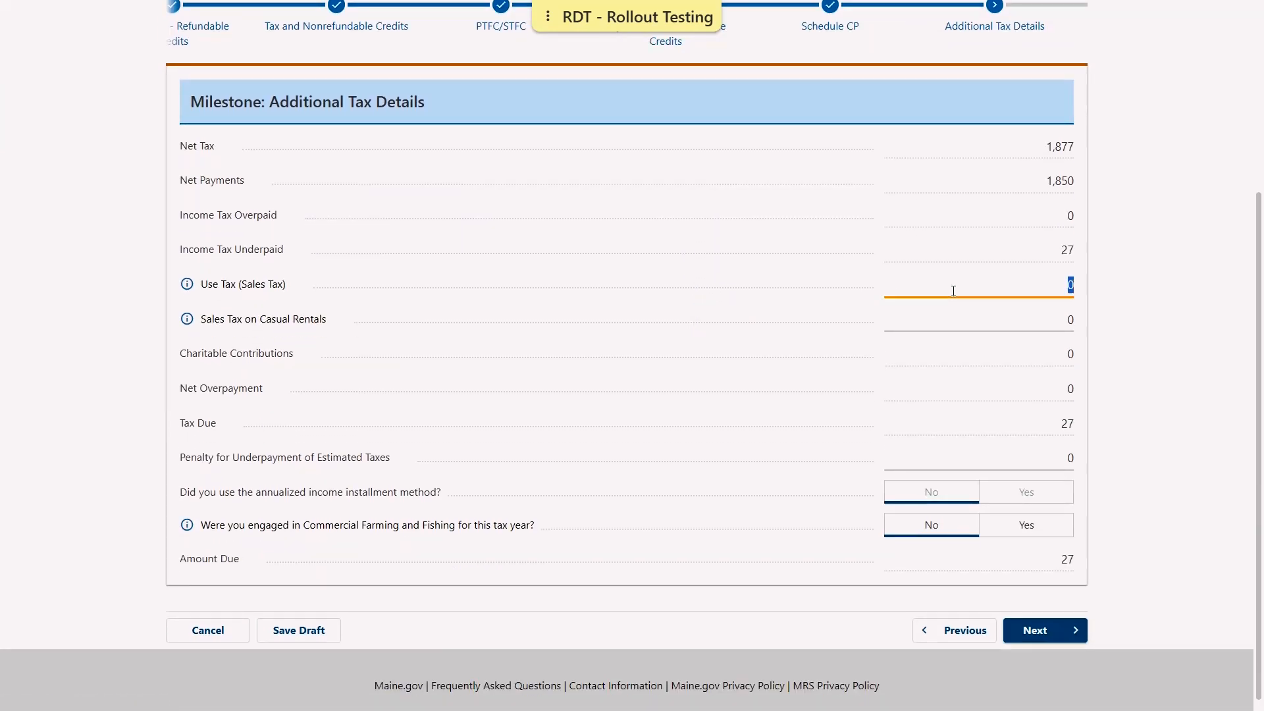
{"action": "type", "text": "20"}
{"action": "left_click", "coordinate": [1030, 631]}
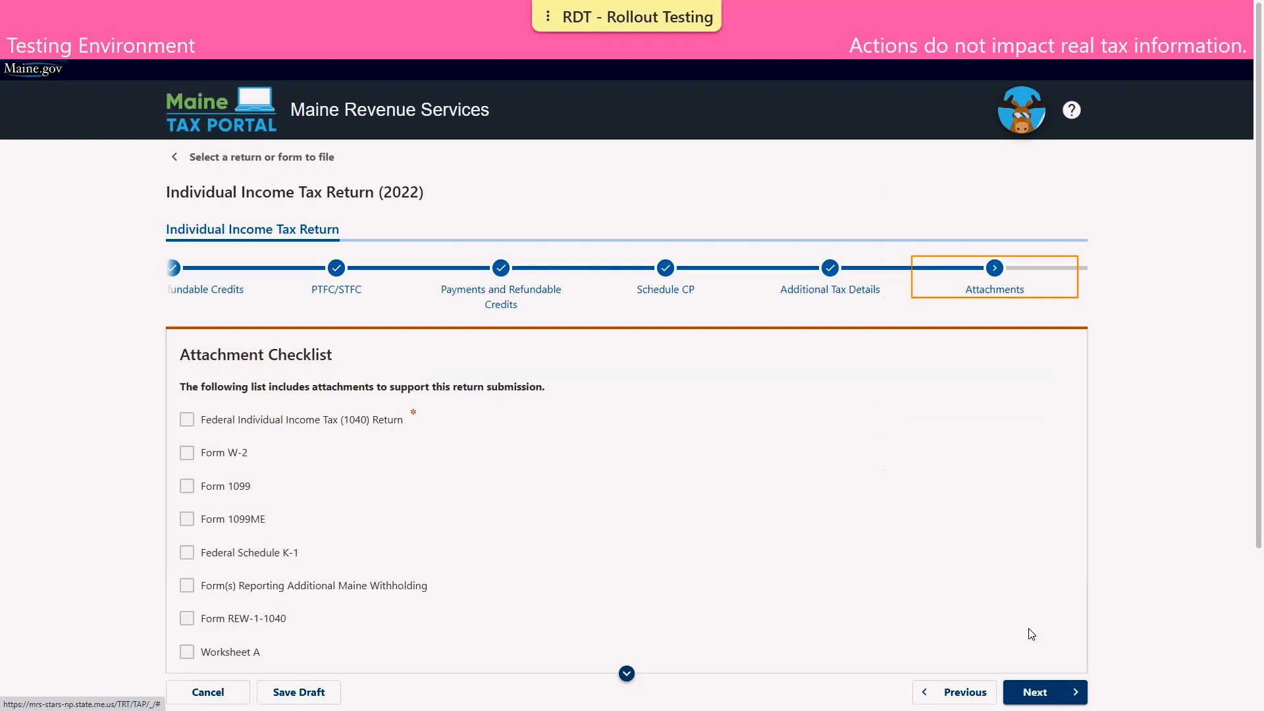
Attach Demo Attachment.pdf as the Federal Individual Income Tax (1040) Return document
{"action": "scroll", "coordinate": [605, 160], "scroll_direction": "down", "scroll_amount": 3}
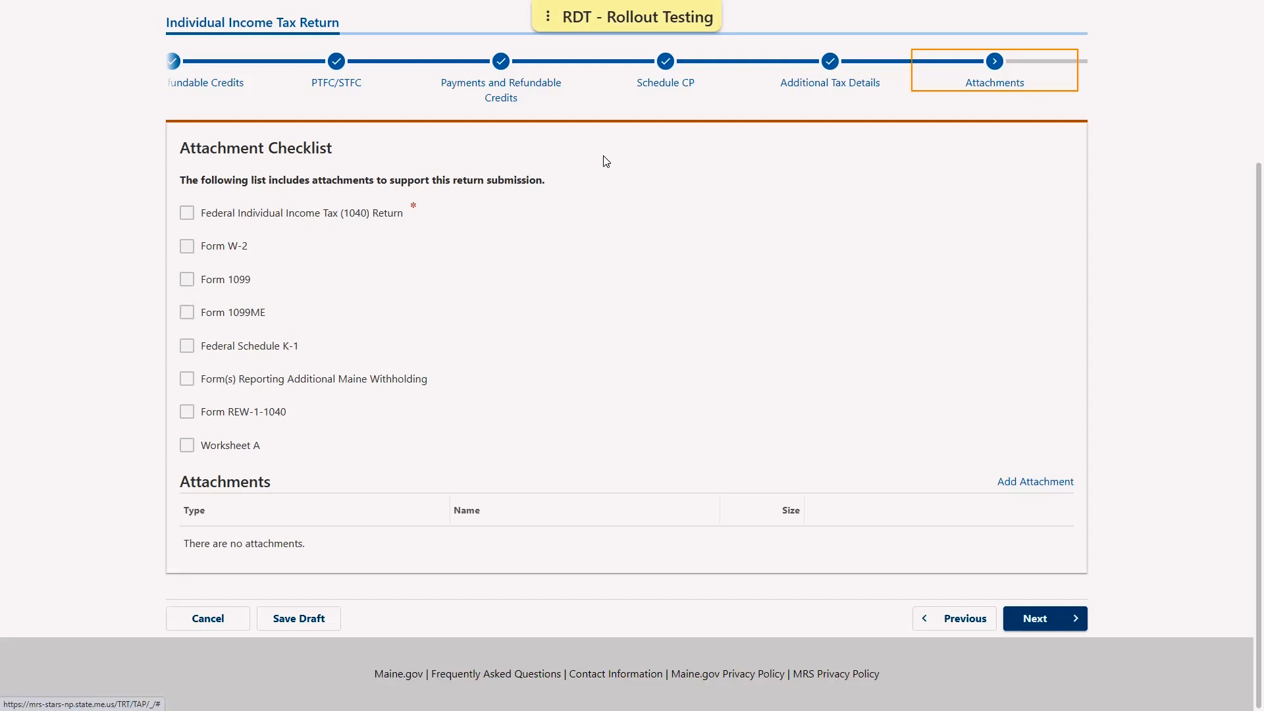
{"action": "left_click", "coordinate": [1004, 483]}
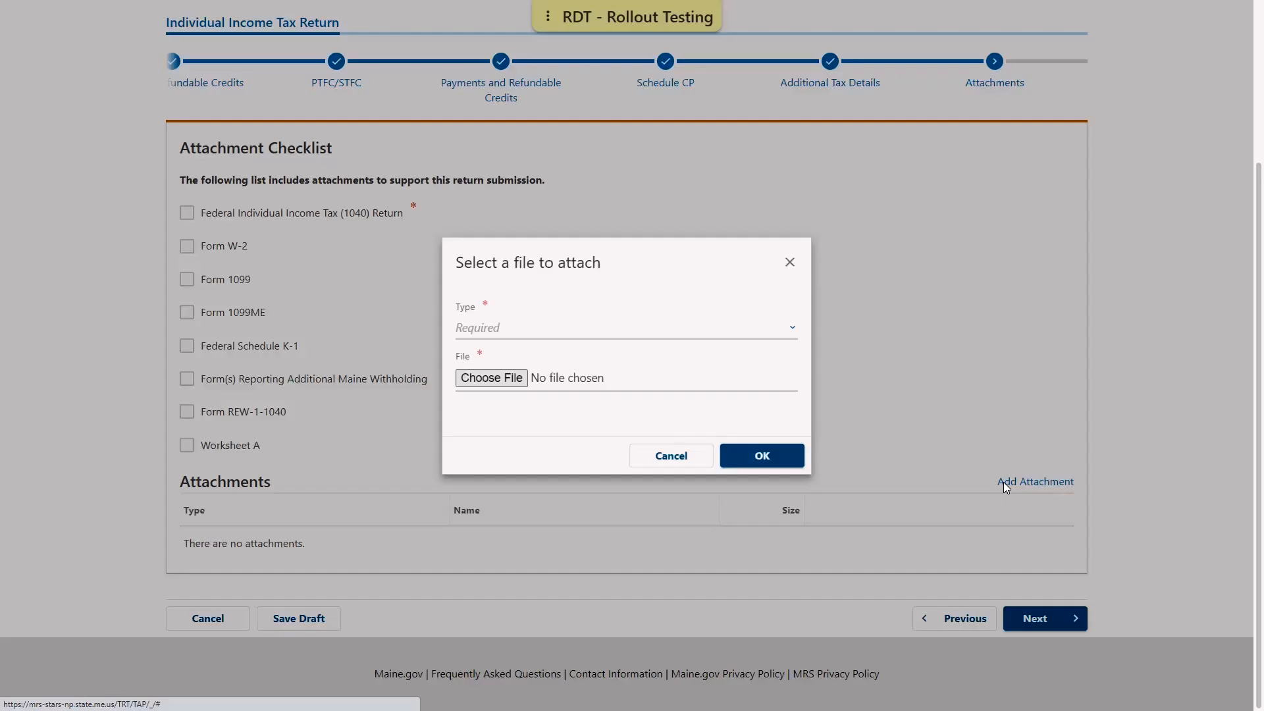
{"action": "left_click", "coordinate": [594, 328]}
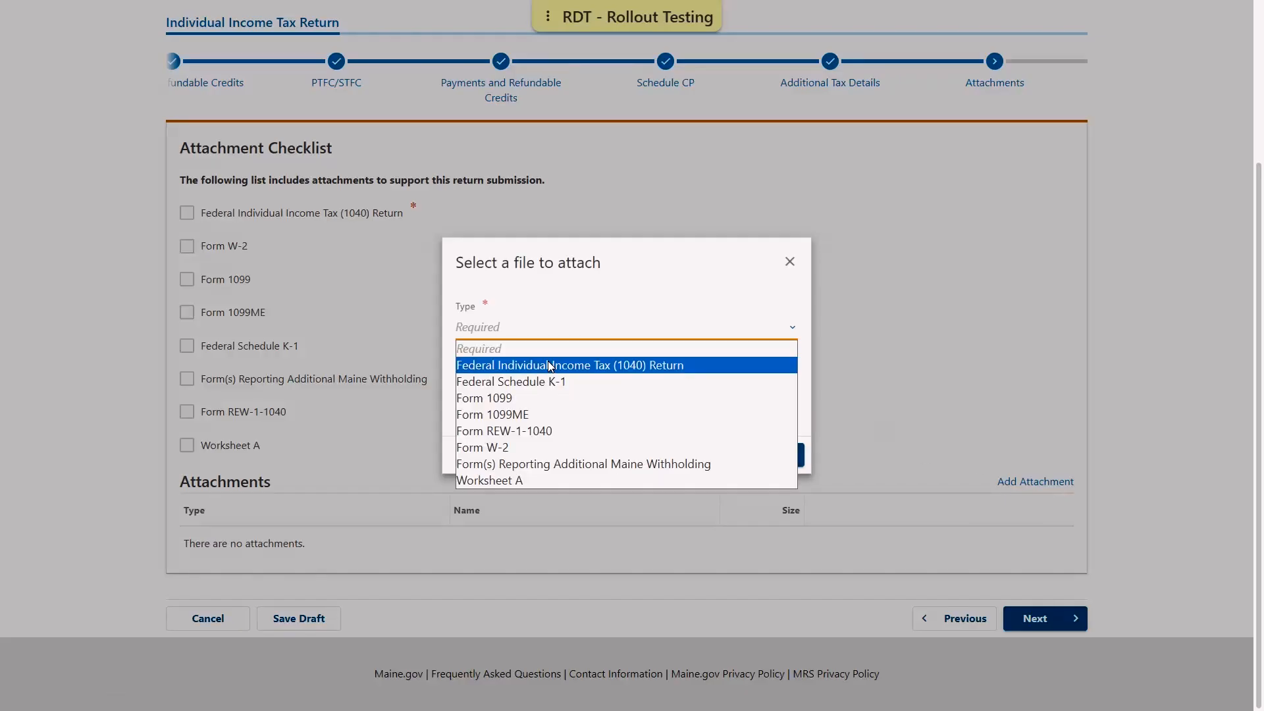
{"action": "left_click", "coordinate": [550, 366]}
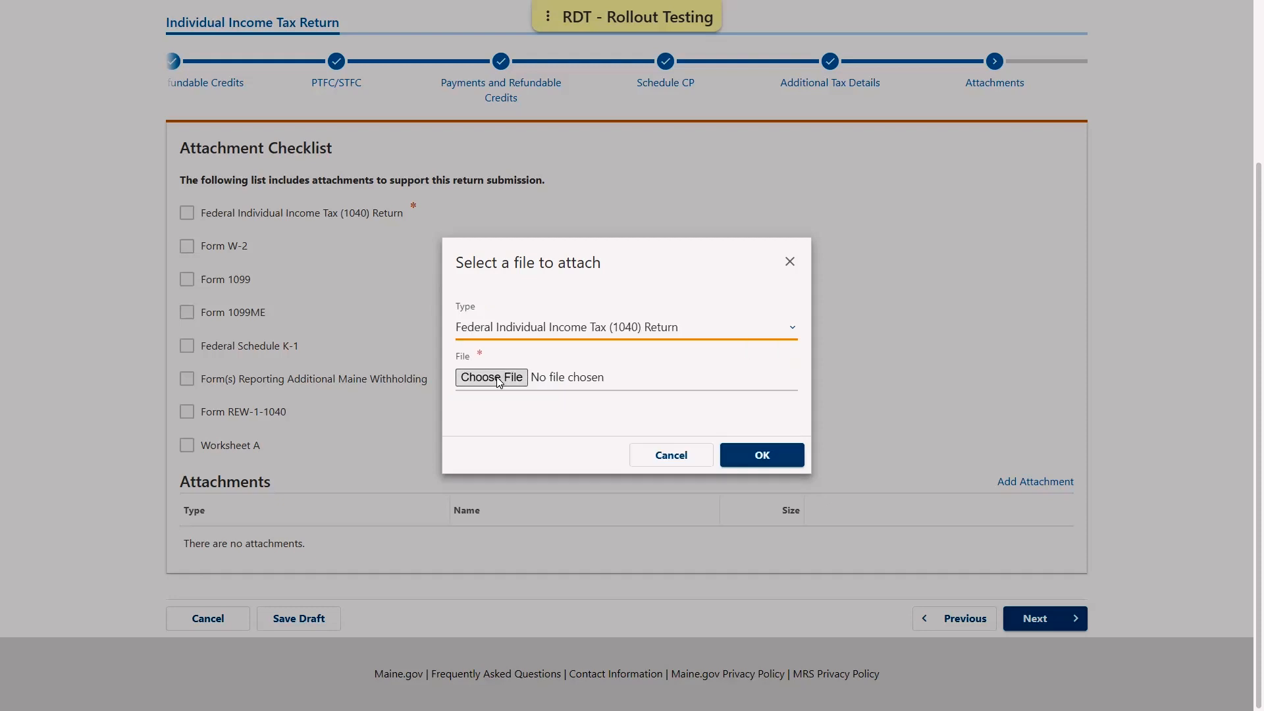
{"action": "left_click", "coordinate": [508, 374]}
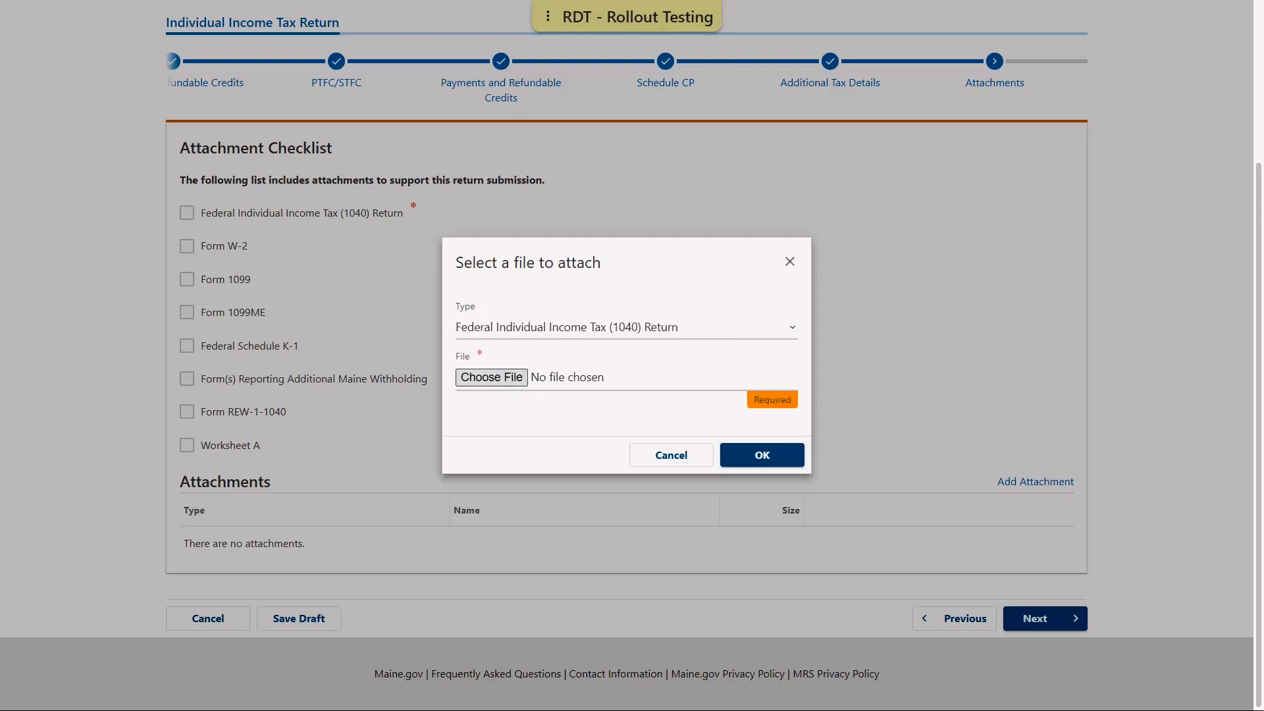
{"action": "left_click", "coordinate": [779, 453]}
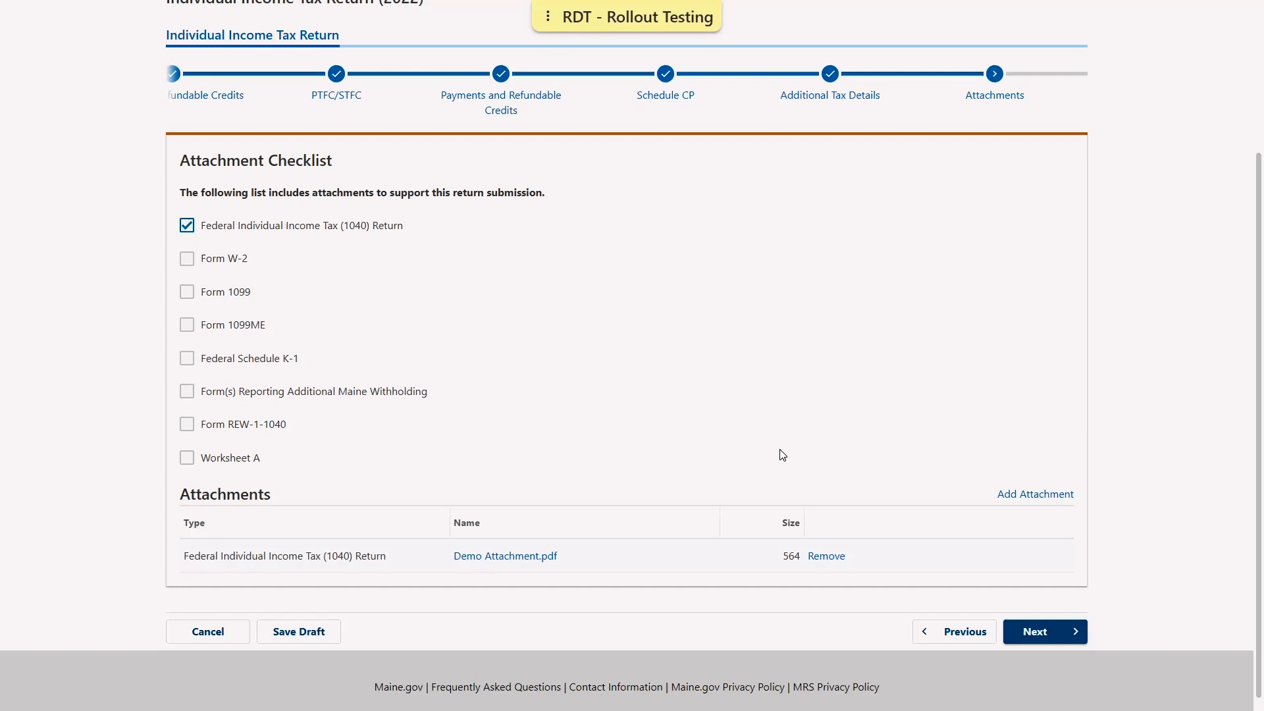
{"action": "left_click", "coordinate": [1009, 499]}
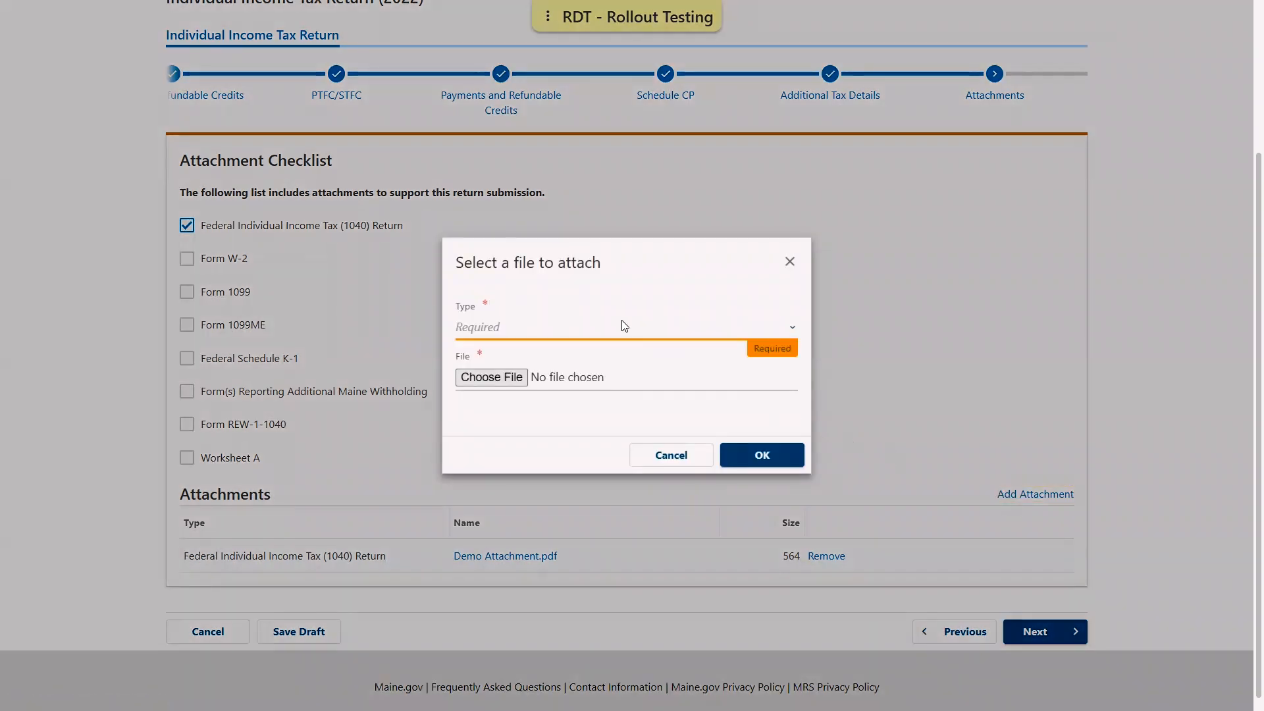
{"action": "left_click", "coordinate": [584, 333]}
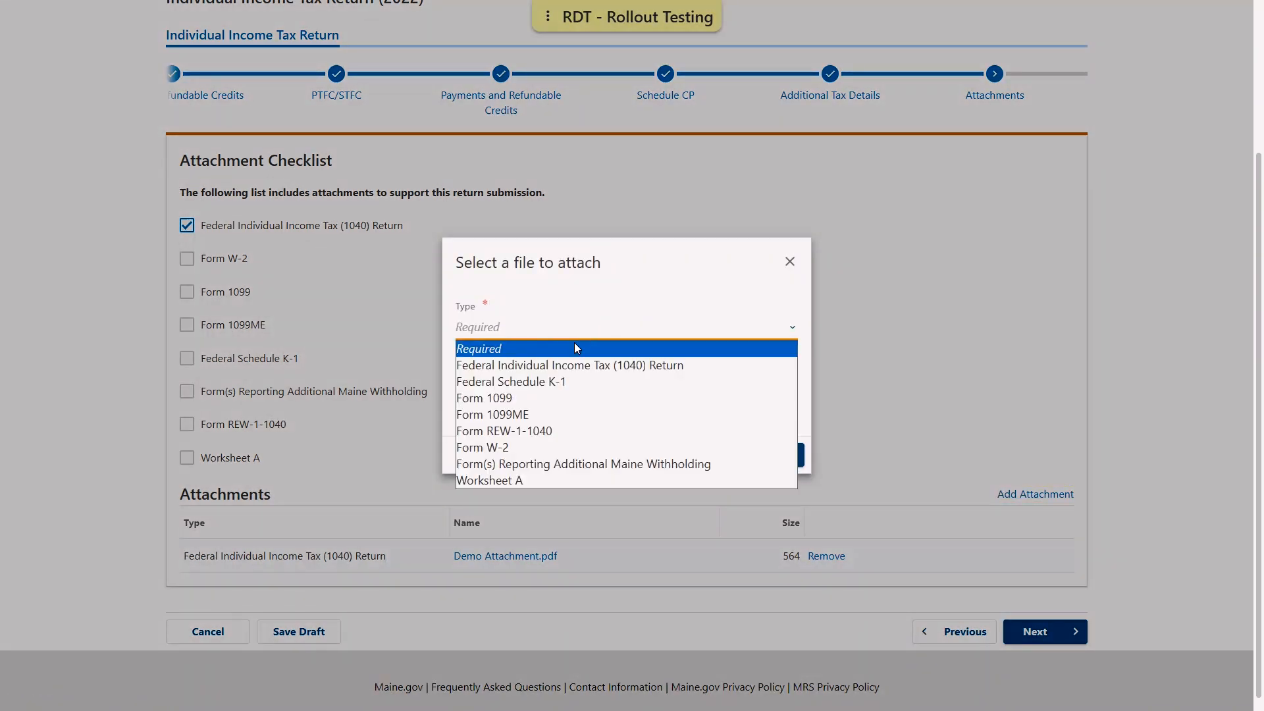
{"action": "left_click", "coordinate": [526, 450]}
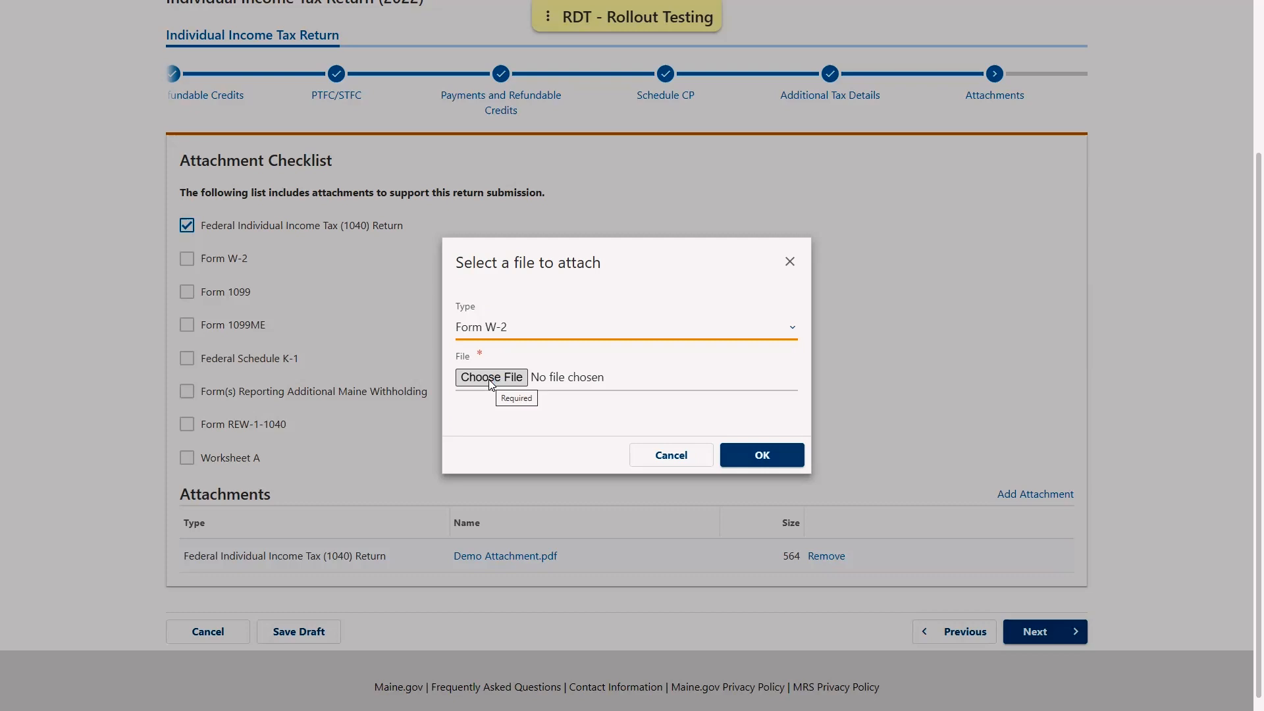
{"action": "left_click", "coordinate": [488, 379]}
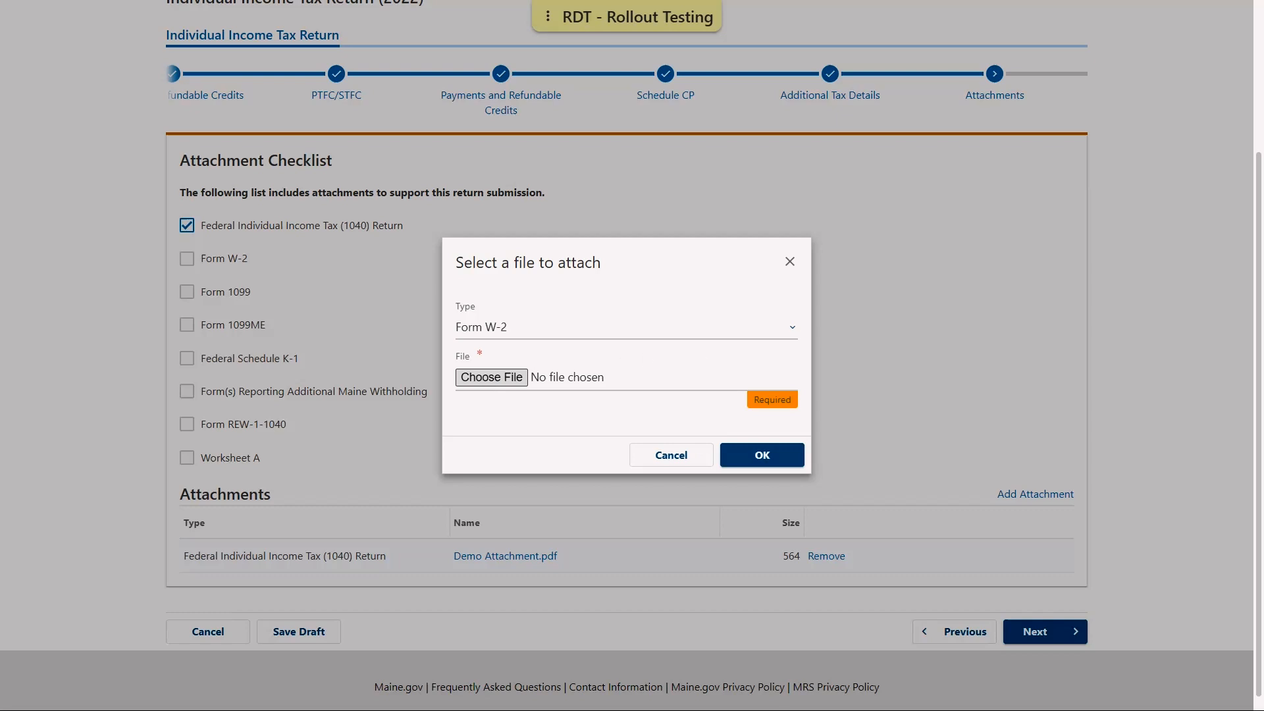
{"action": "left_click", "coordinate": [773, 447]}
{"action": "left_click", "coordinate": [771, 452]}
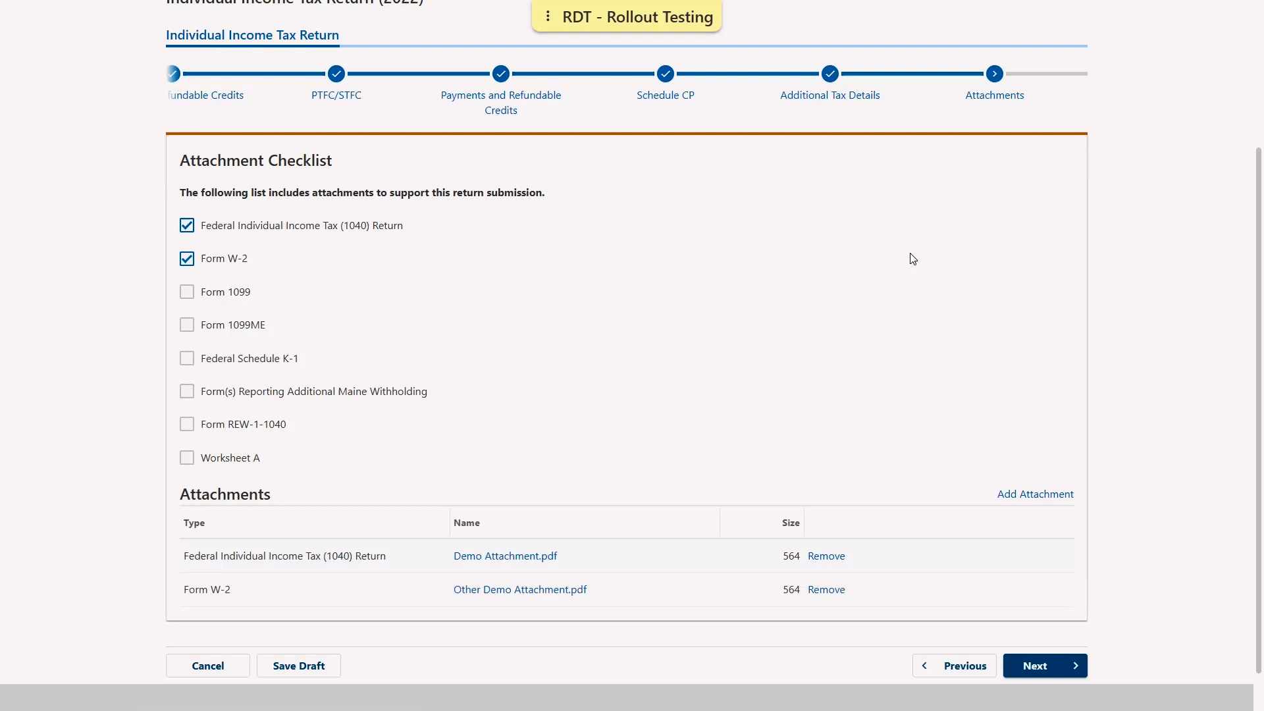
{"action": "scroll", "coordinate": [927, 530], "scroll_direction": "down", "scroll_amount": 1}
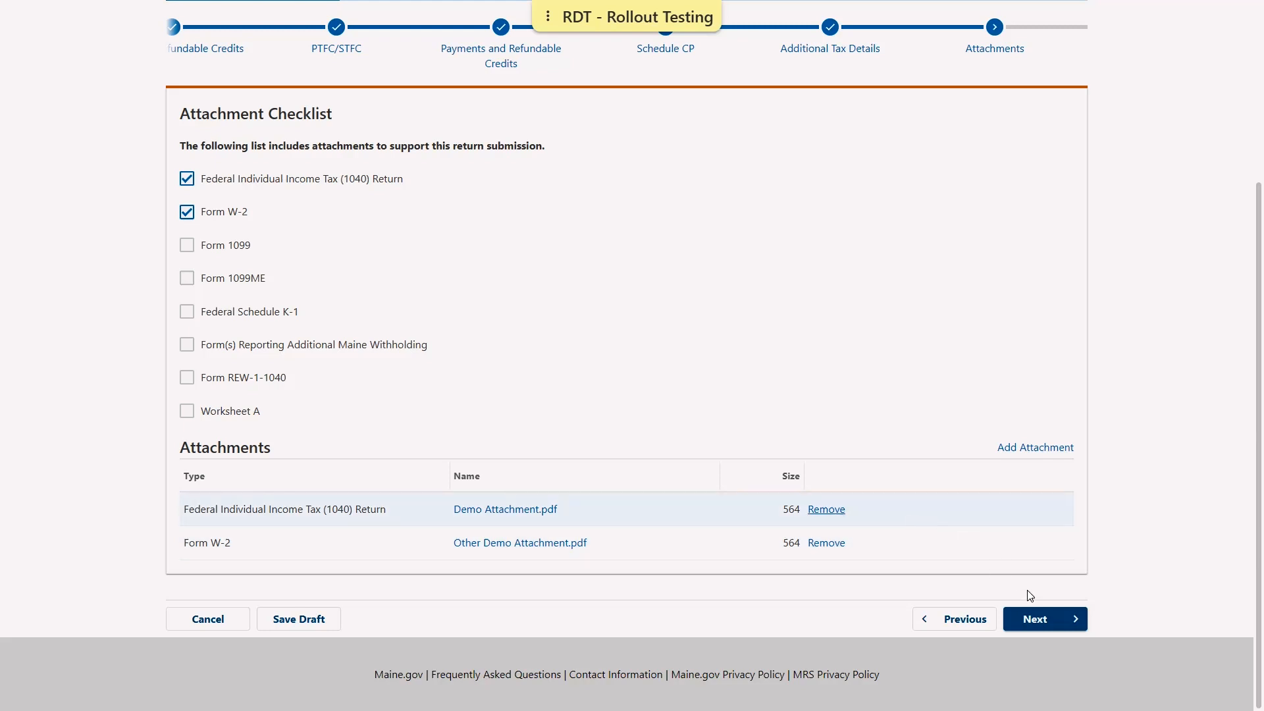
{"action": "left_click", "coordinate": [1047, 621]}
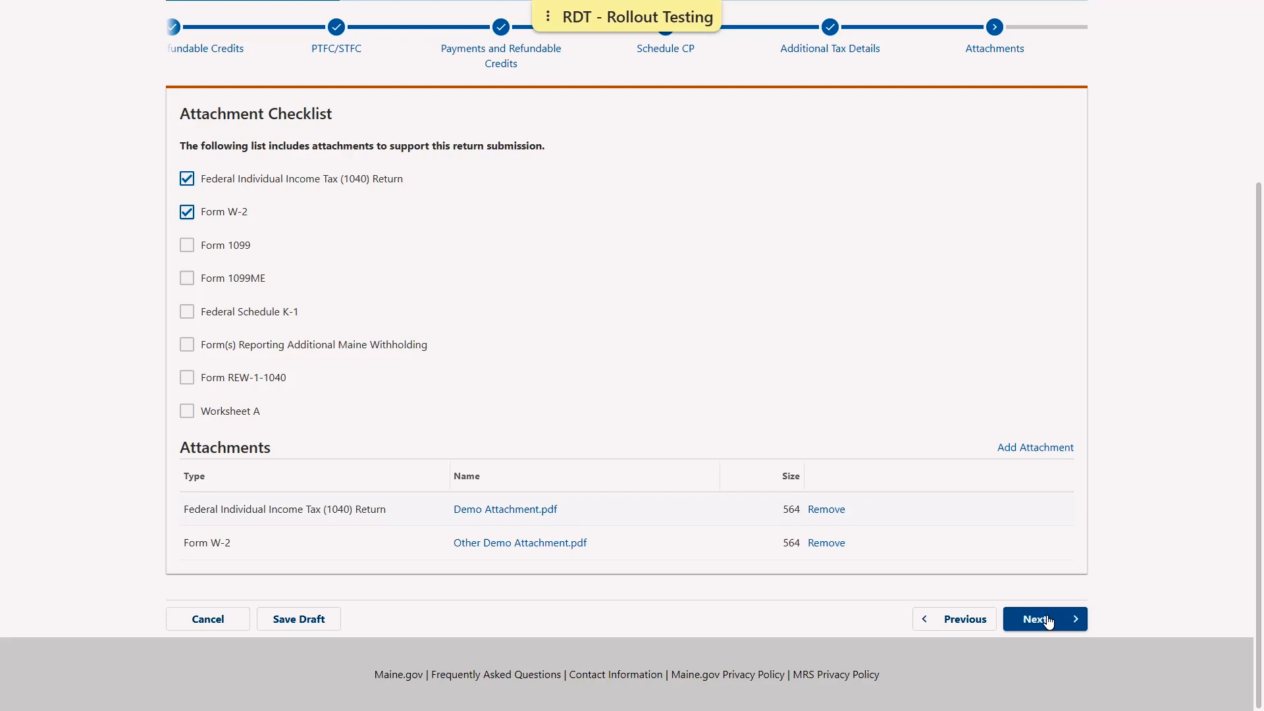
Choose to pay the $47 balance now and proceed to the Payment step
{"action": "left_click", "coordinate": [1063, 630]}
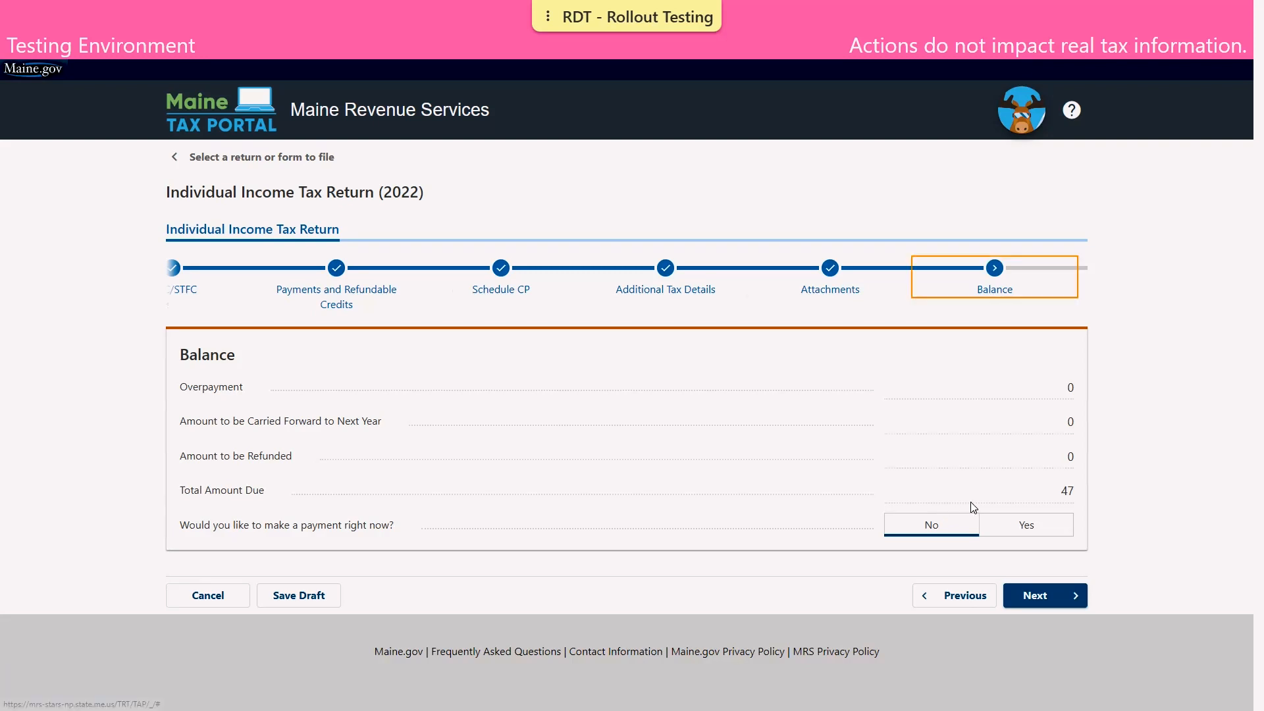
{"action": "left_click", "coordinate": [1010, 530]}
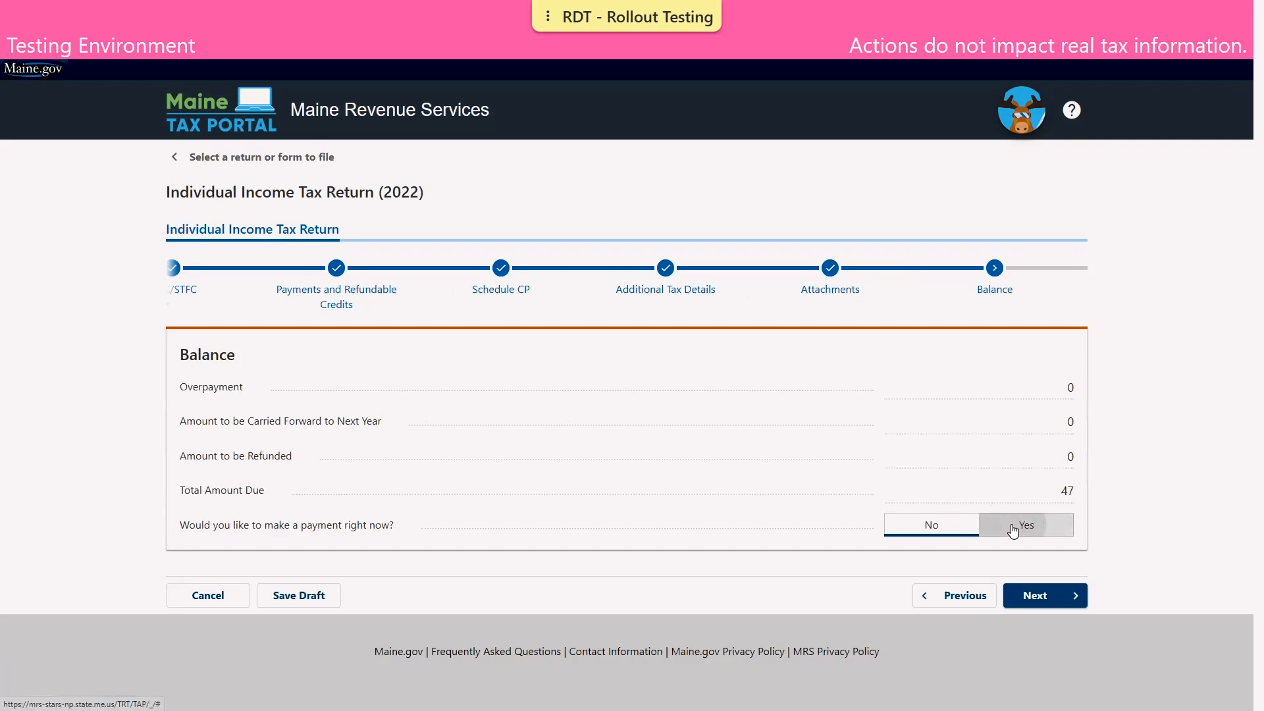
{"action": "left_click", "coordinate": [1058, 600]}
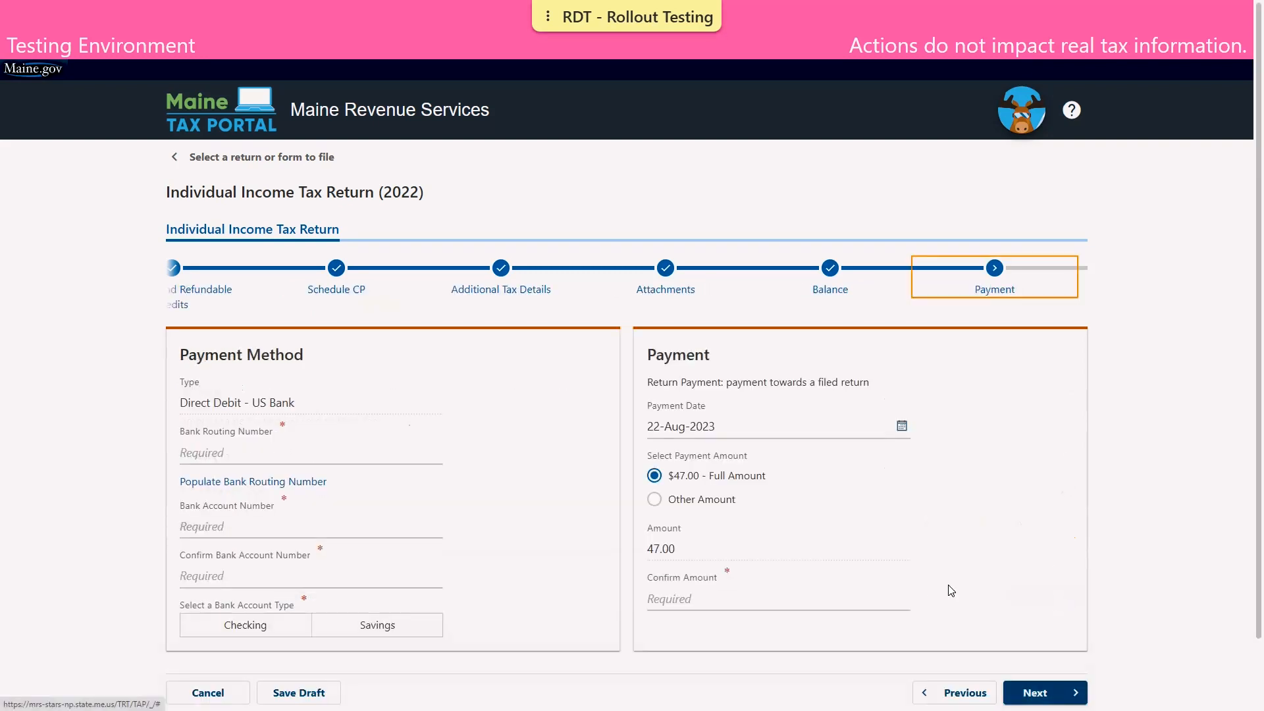
Auto-fill the routing number, enter and confirm the bank account number, and select Checking
{"action": "scroll", "coordinate": [293, 454], "scroll_direction": "down", "scroll_amount": 1}
{"action": "left_click", "coordinate": [282, 415]}
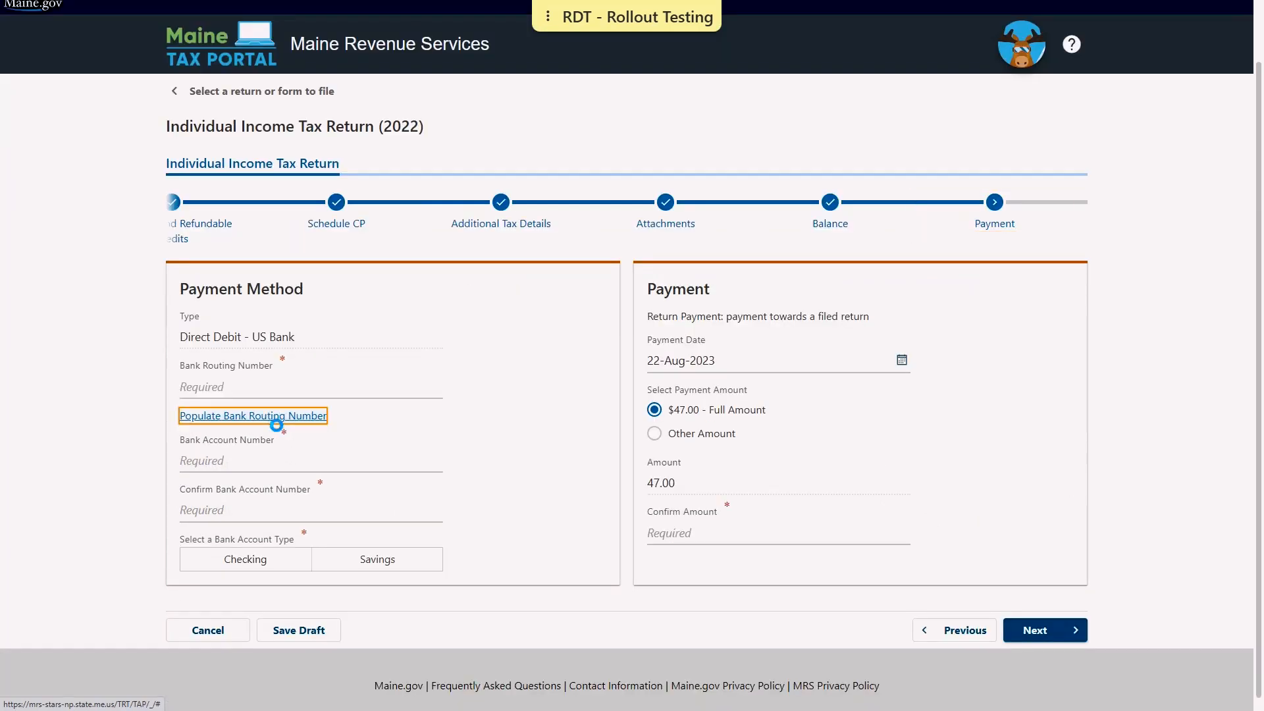
{"action": "left_click", "coordinate": [271, 481]}
{"action": "type", "text": "1"}
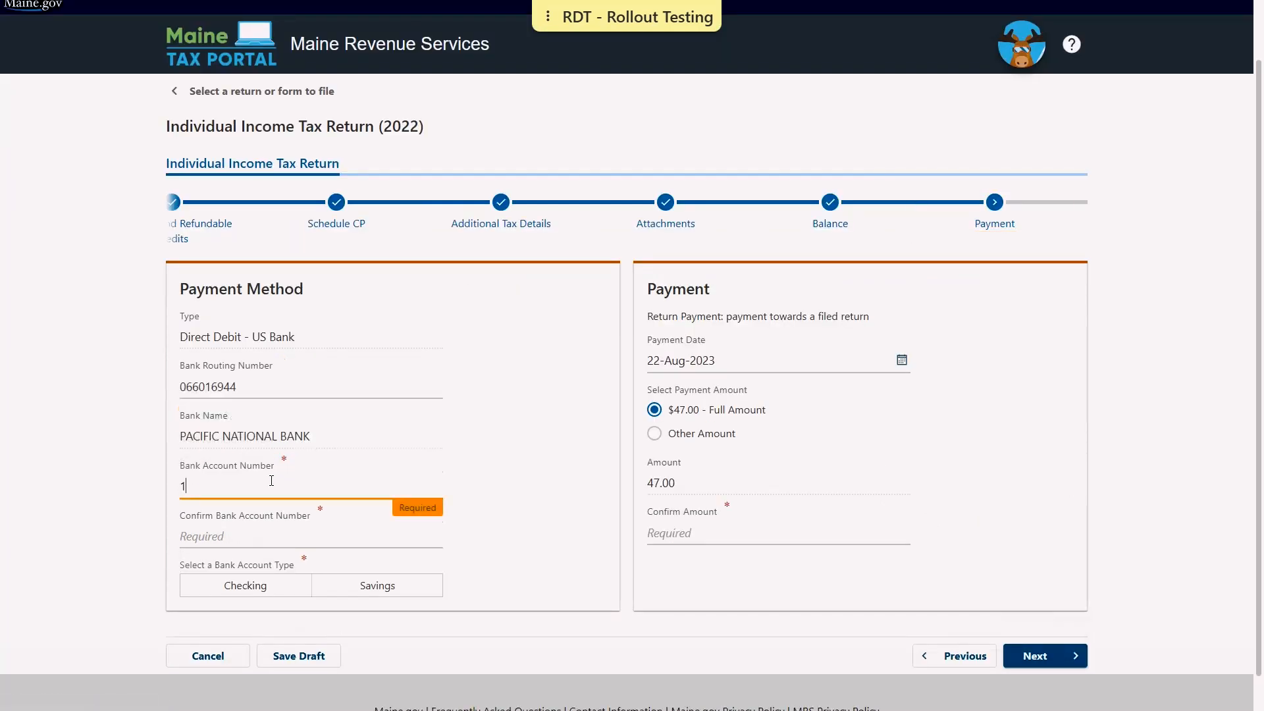
{"action": "left_click", "coordinate": [235, 530]}
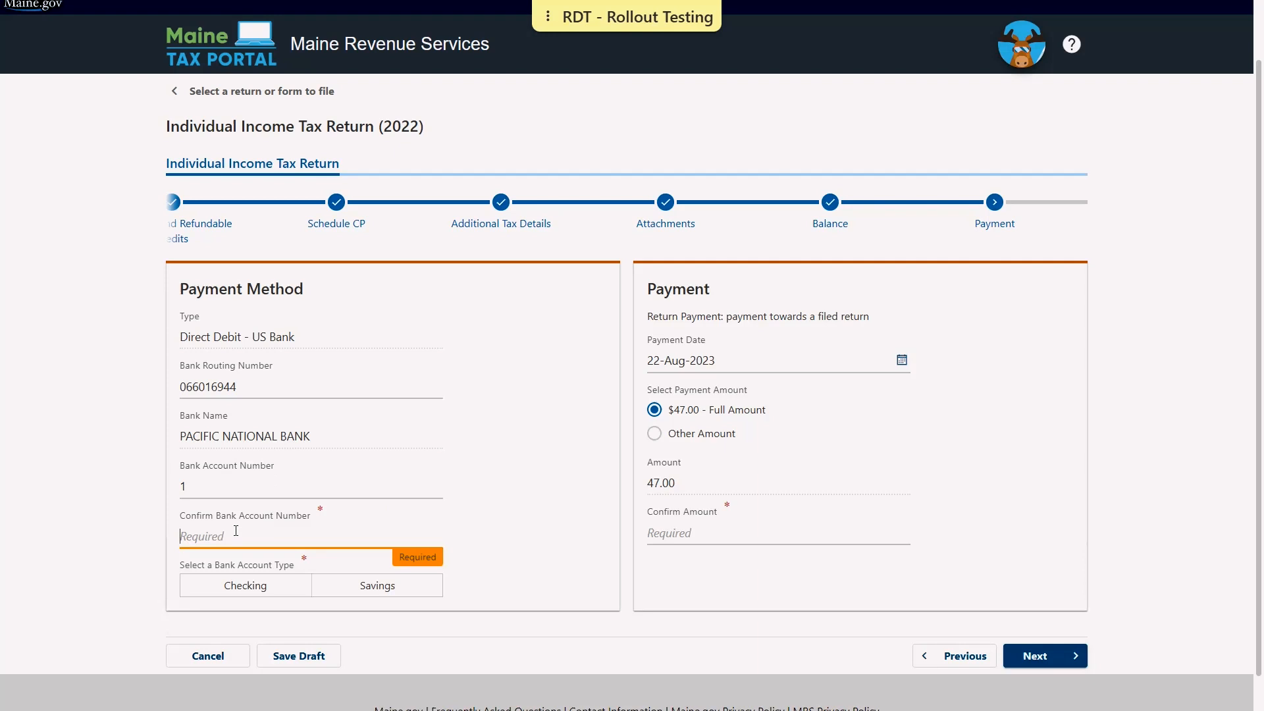
{"action": "type", "text": "1"}
{"action": "left_click", "coordinate": [283, 589]}
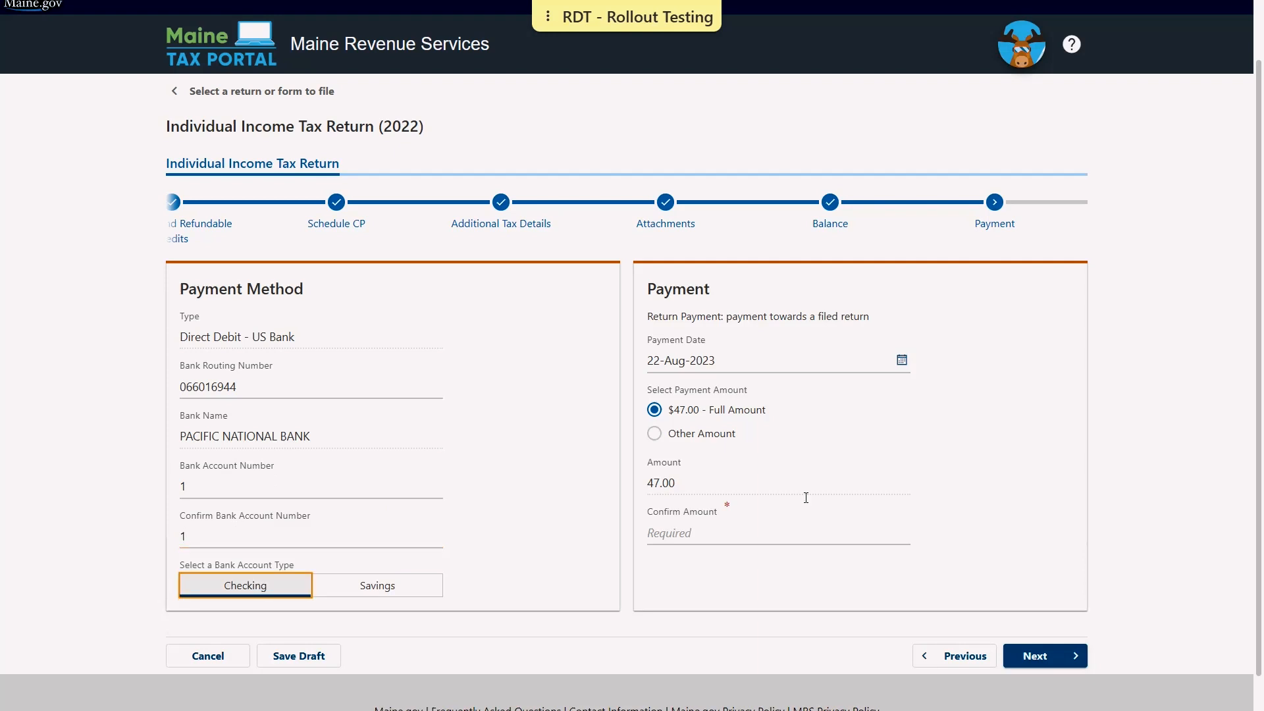
Keep payment date 22-Aug-2023 and confirm the amount as 47 to reach the summary
{"action": "left_click", "coordinate": [901, 362]}
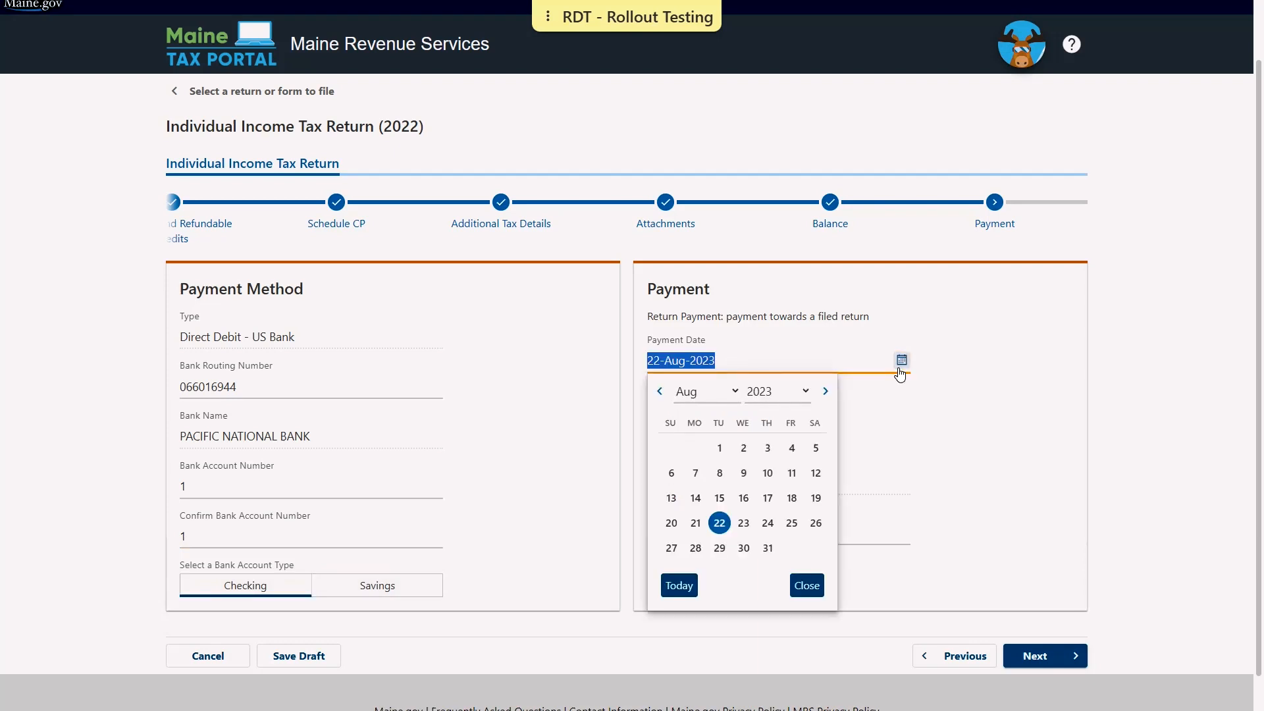
{"action": "left_click", "coordinate": [964, 411]}
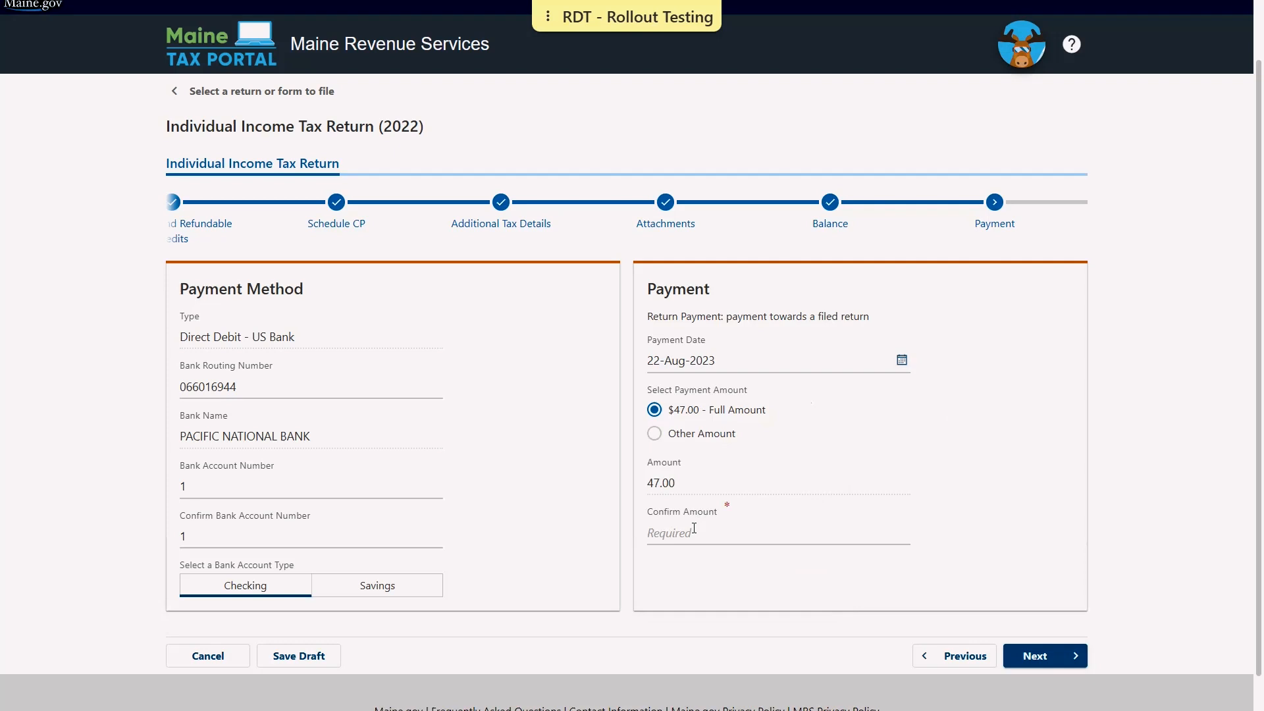
{"action": "left_click", "coordinate": [694, 531]}
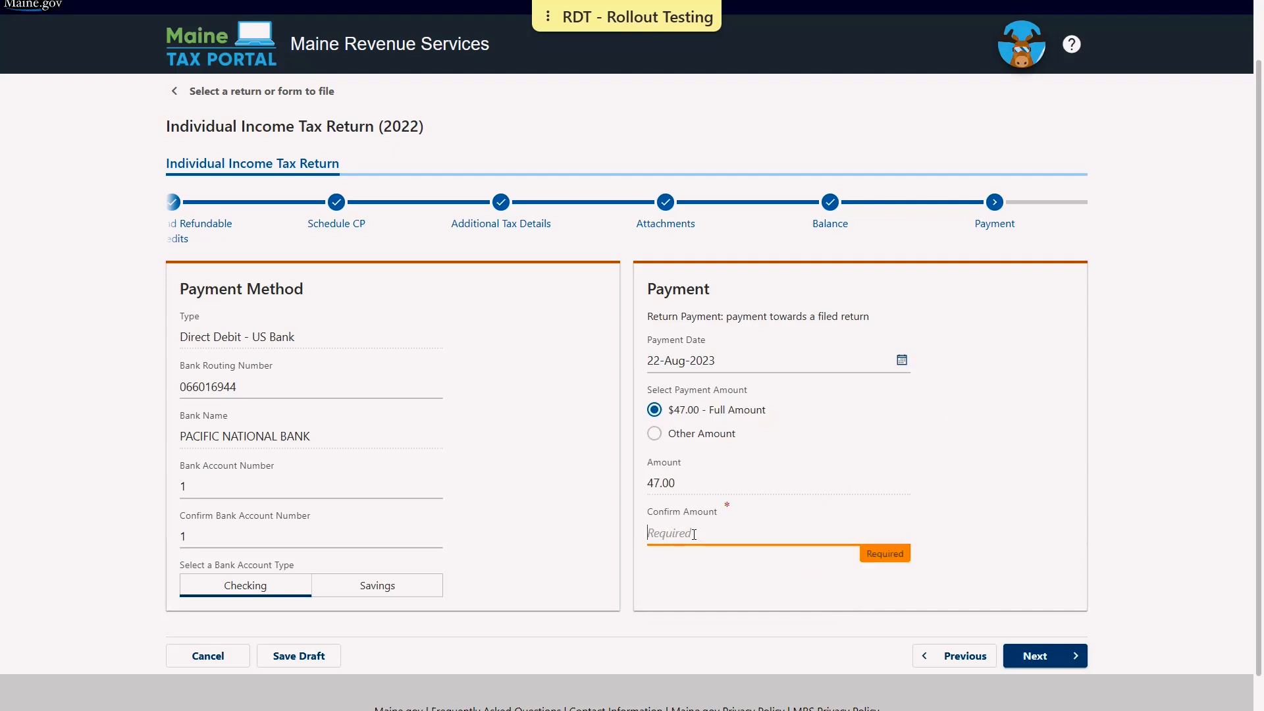
{"action": "type", "text": "47"}
{"action": "left_click", "coordinate": [1064, 656]}
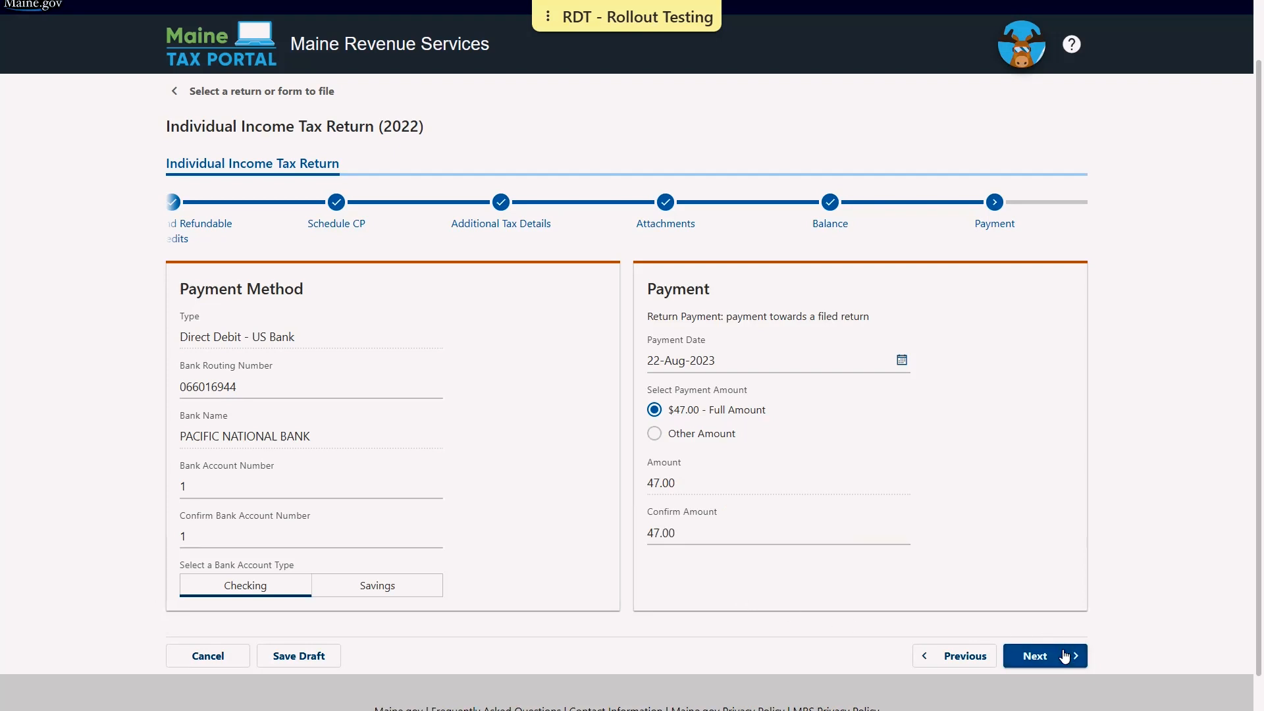
{"action": "left_click", "coordinate": [1065, 655]}
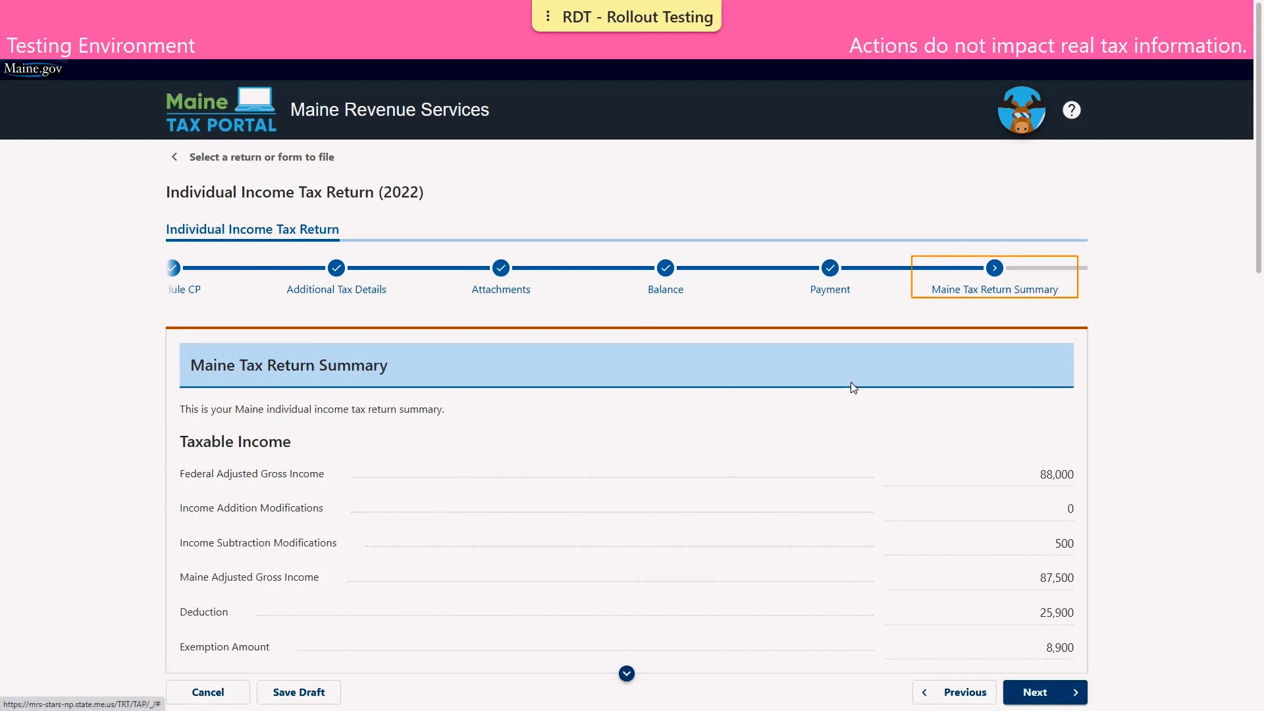
Review the return summary showing 47 due and paid with return, then proceed to the Declaration
{"action": "scroll", "coordinate": [853, 387], "scroll_direction": "down", "scroll_amount": 4}
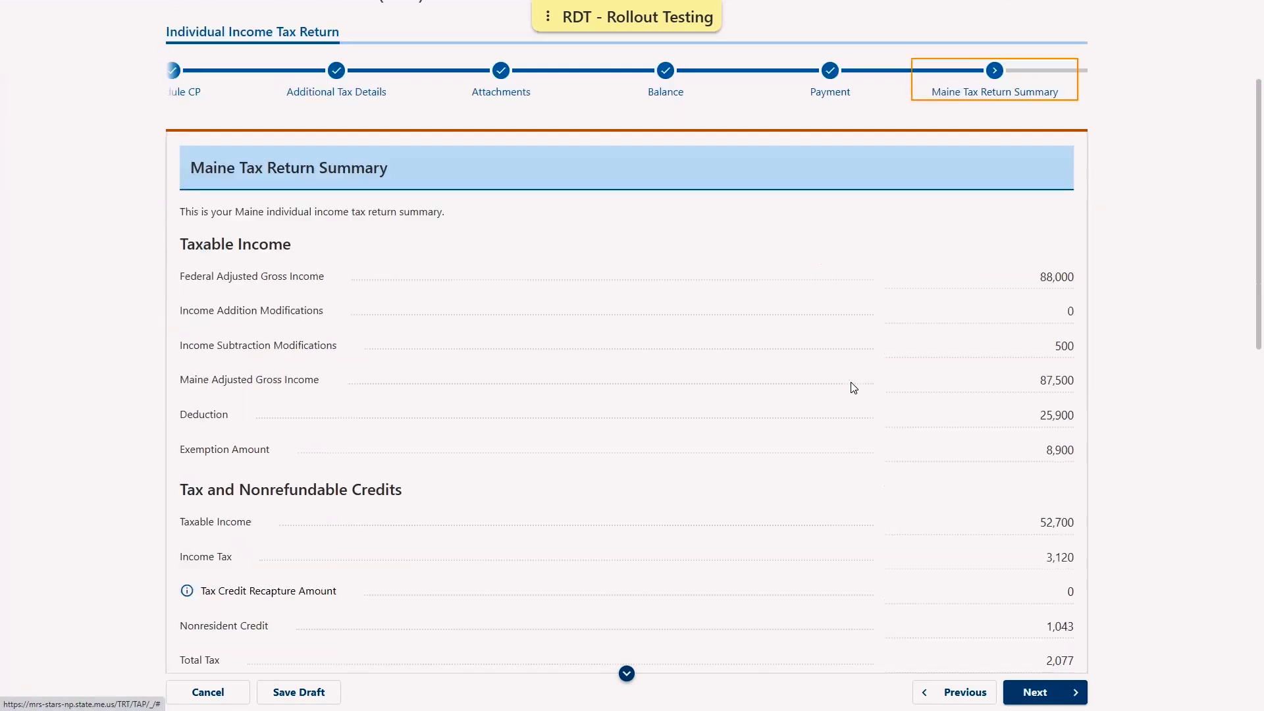
{"action": "scroll", "coordinate": [853, 387], "scroll_direction": "down", "scroll_amount": 1}
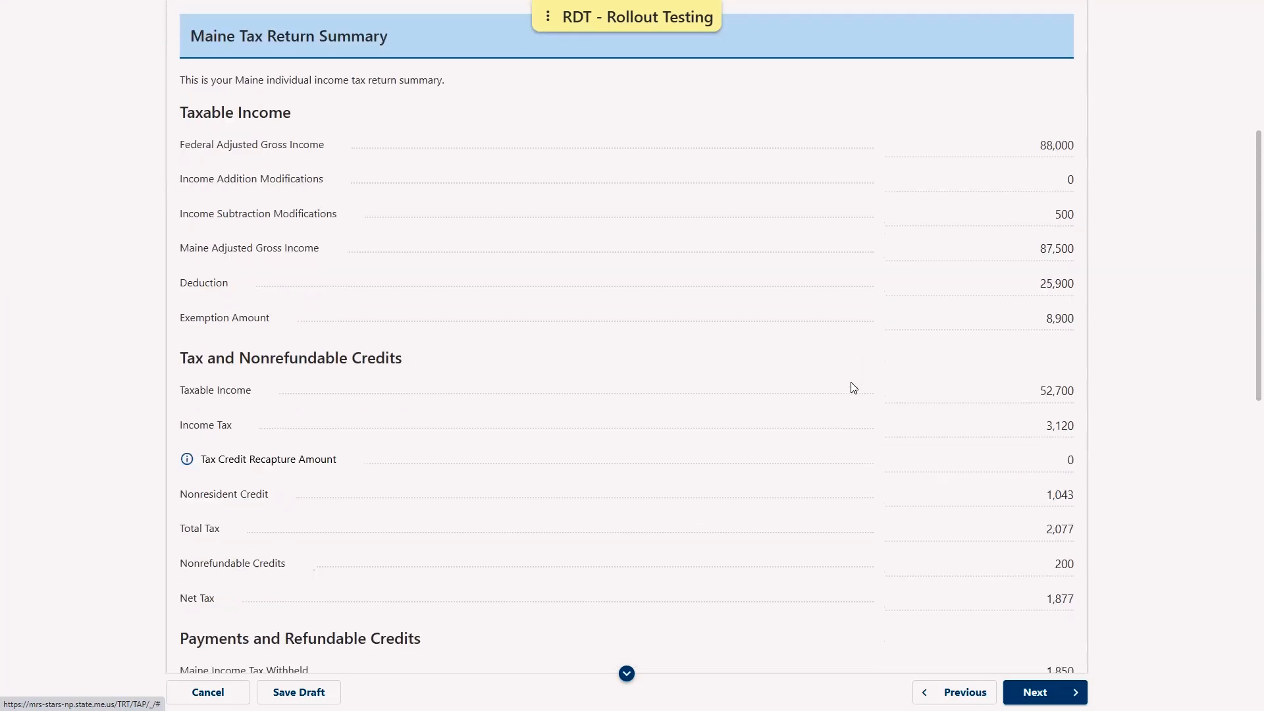
{"action": "scroll", "coordinate": [854, 388], "scroll_direction": "down", "scroll_amount": 4}
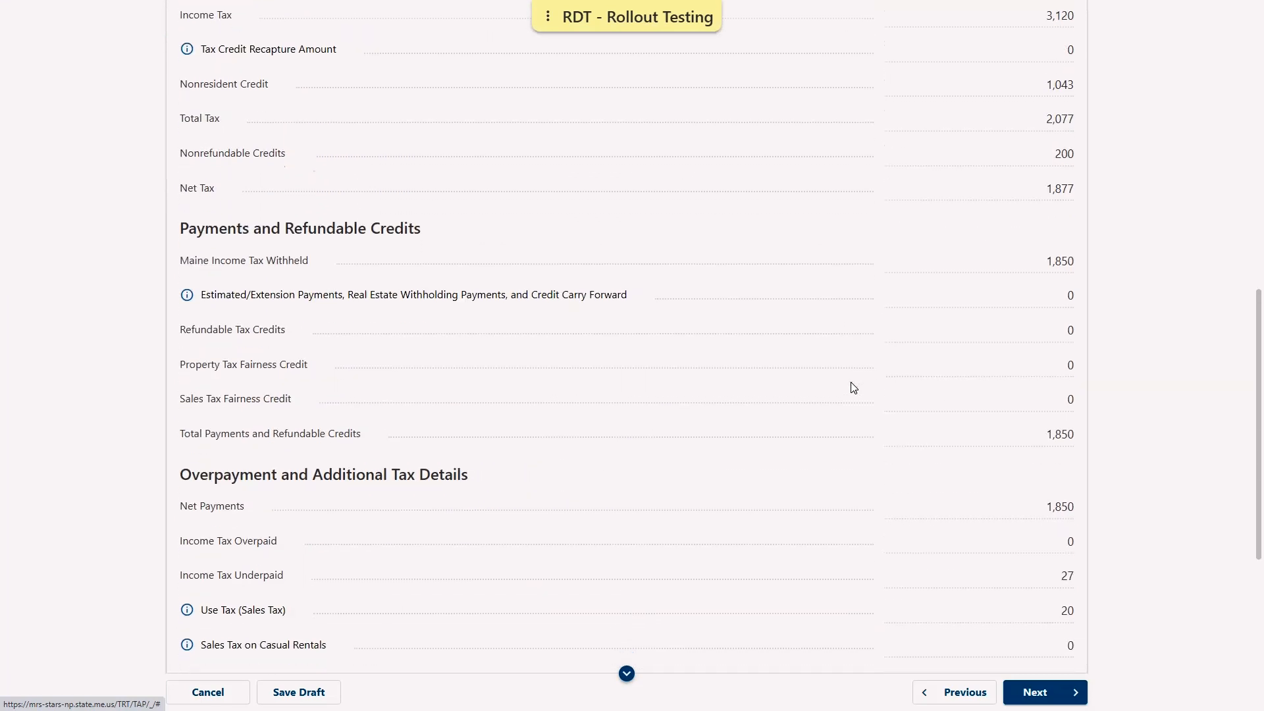
{"action": "scroll", "coordinate": [854, 387], "scroll_direction": "down", "scroll_amount": 5}
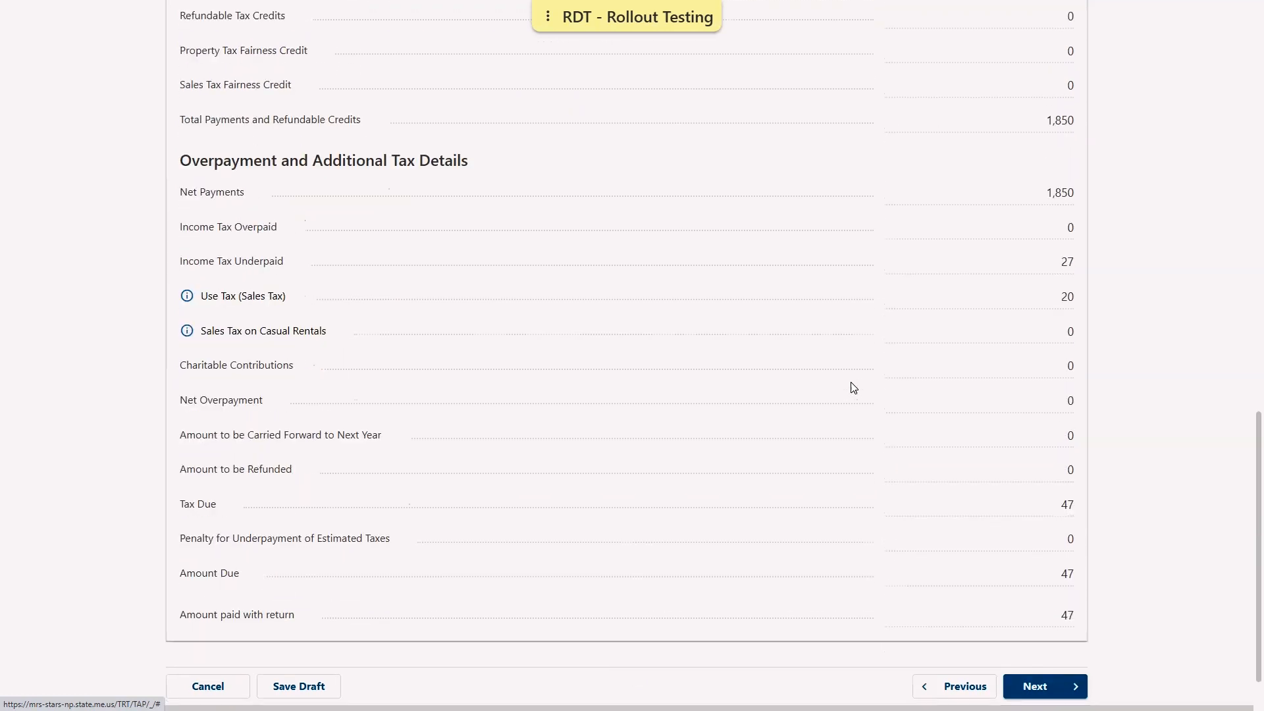
{"action": "left_click", "coordinate": [1058, 687]}
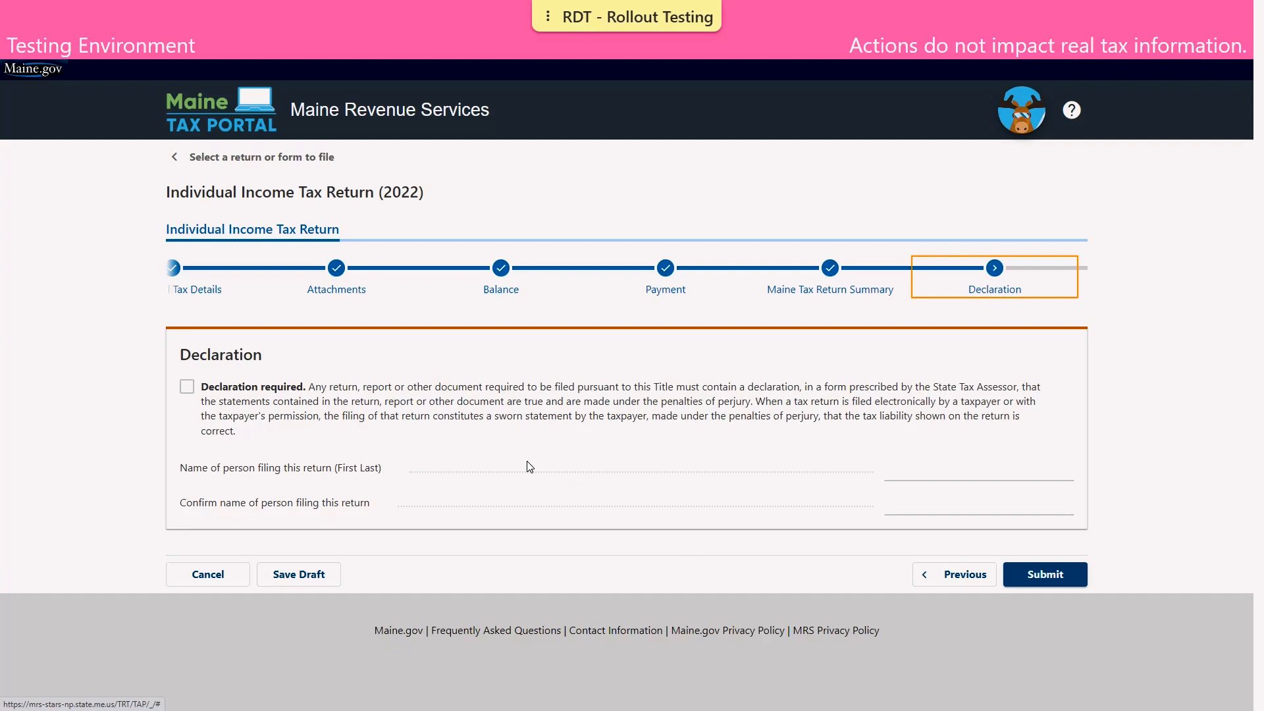
Accept the declaration, enter the filer's full name in both name fields, and submit the signed return
{"action": "left_click", "coordinate": [187, 387]}
{"action": "left_click", "coordinate": [969, 462]}
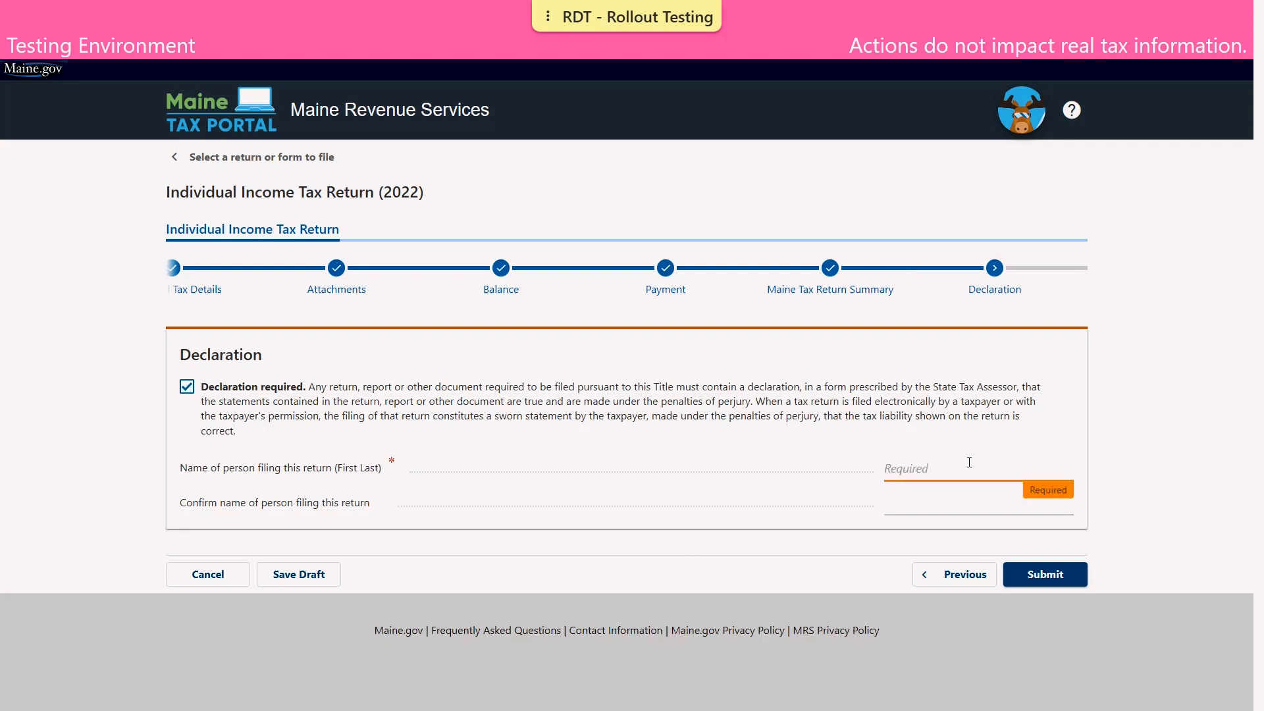
{"action": "type", "text": "PAUL TAXPAYER"}
{"action": "key", "text": "Tab"}
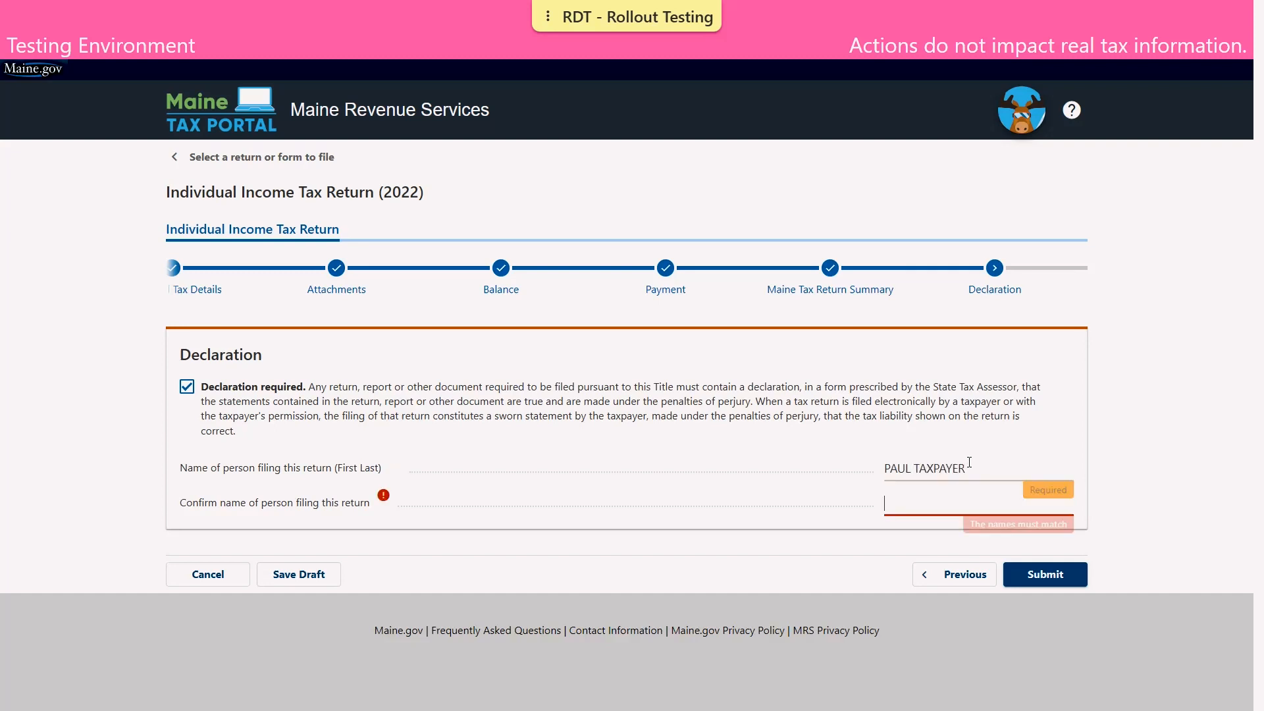
{"action": "type", "text": "PAUL TAX"}
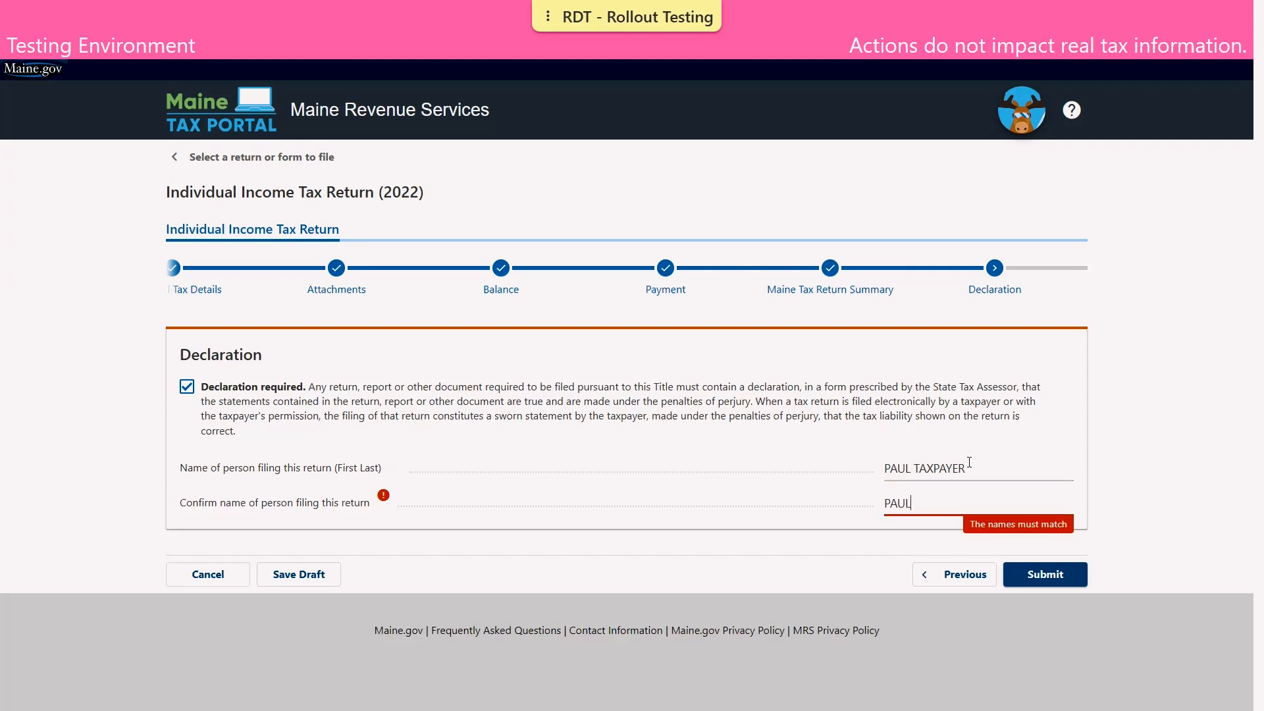
{"action": "type", "text": "PAYER"}
{"action": "left_click", "coordinate": [1033, 583]}
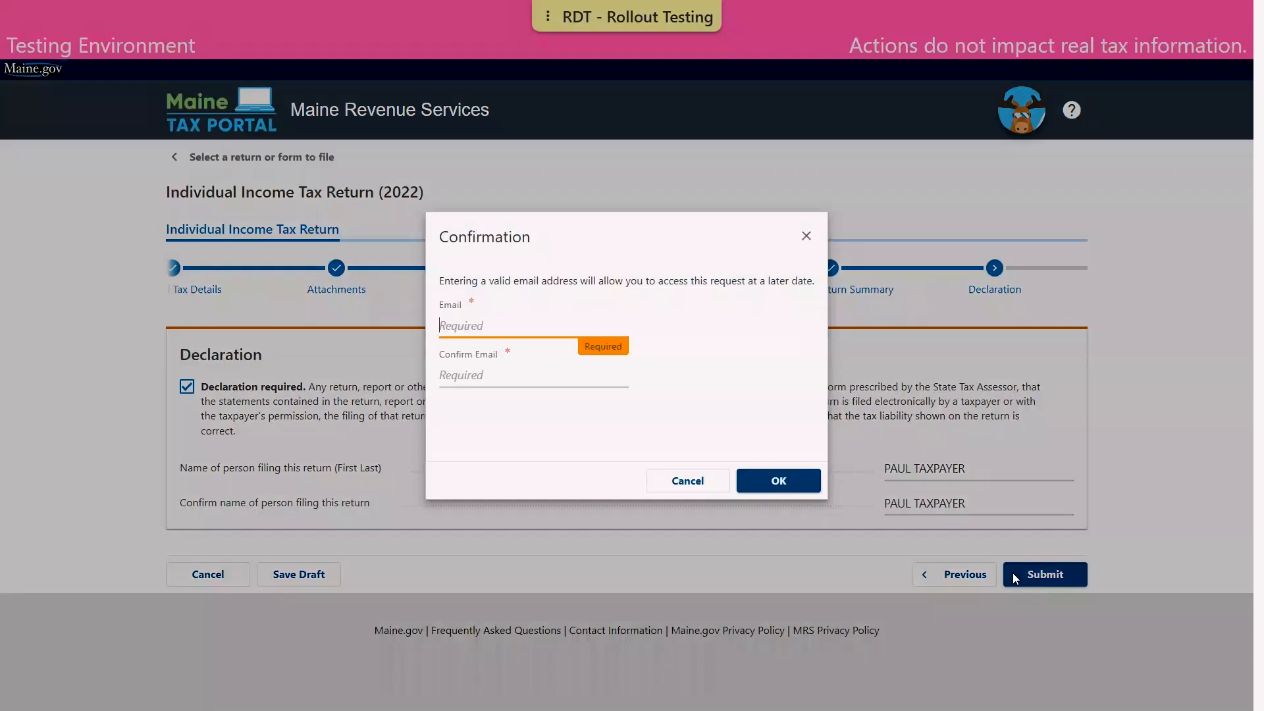
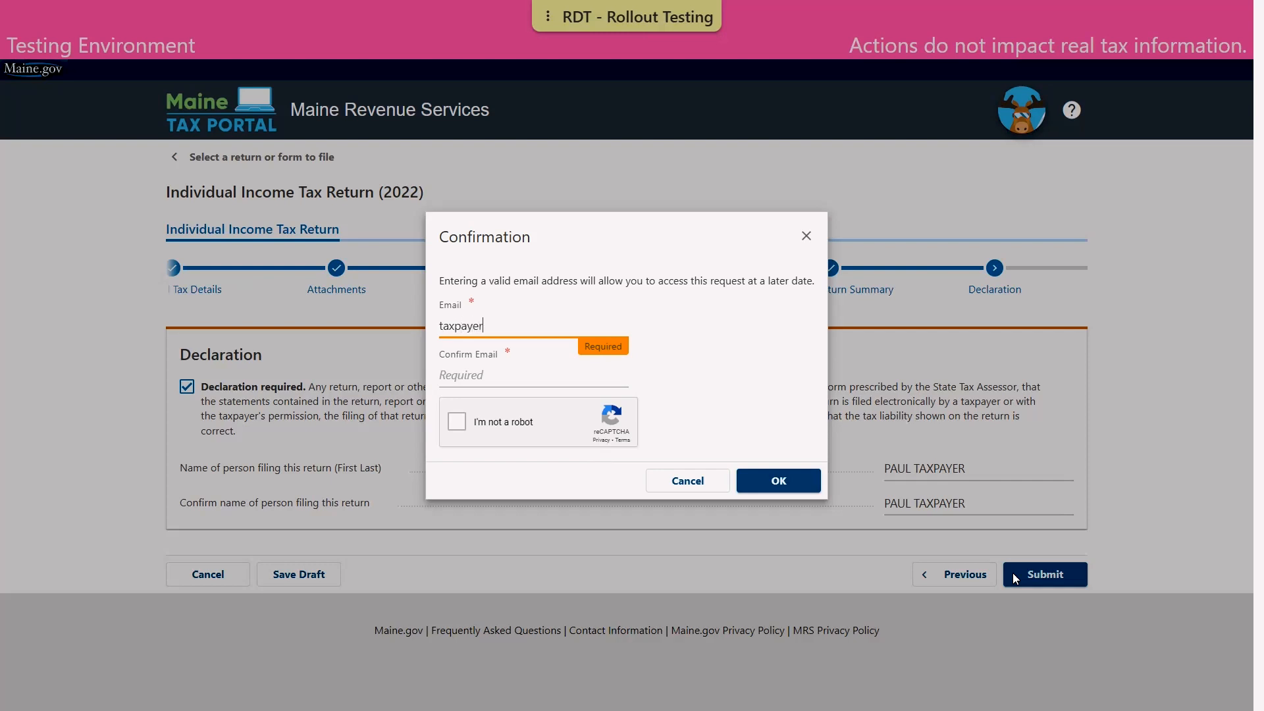
Enter the contact email address in both email fields, pass the reCAPTCHA check, and confirm the Confirmation dialog
{"action": "key", "text": "Tab"}
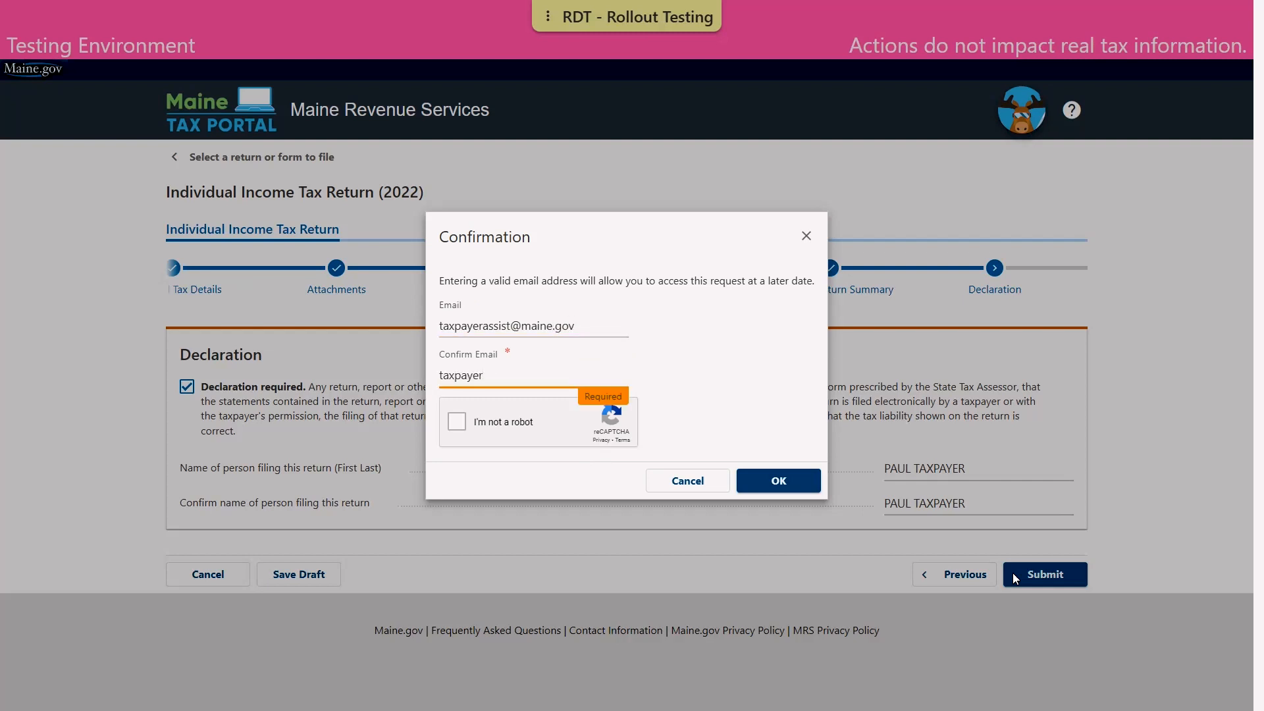
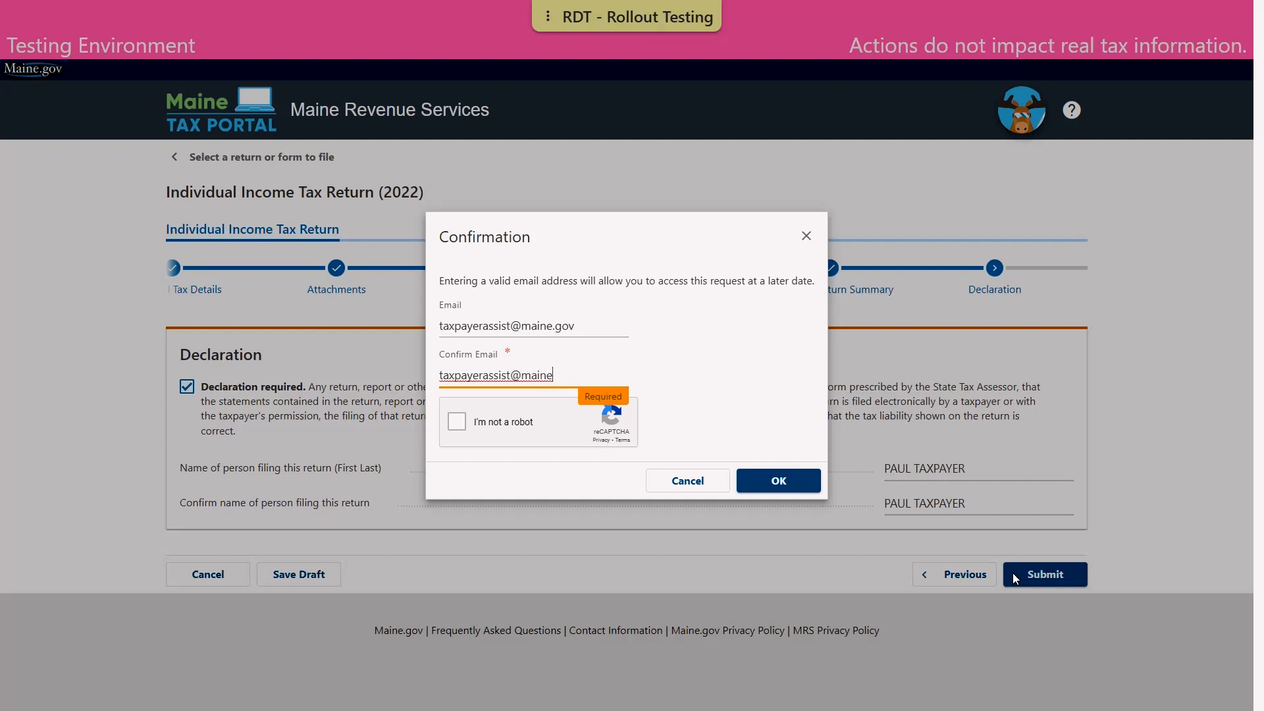
{"action": "left_click", "coordinate": [457, 422]}
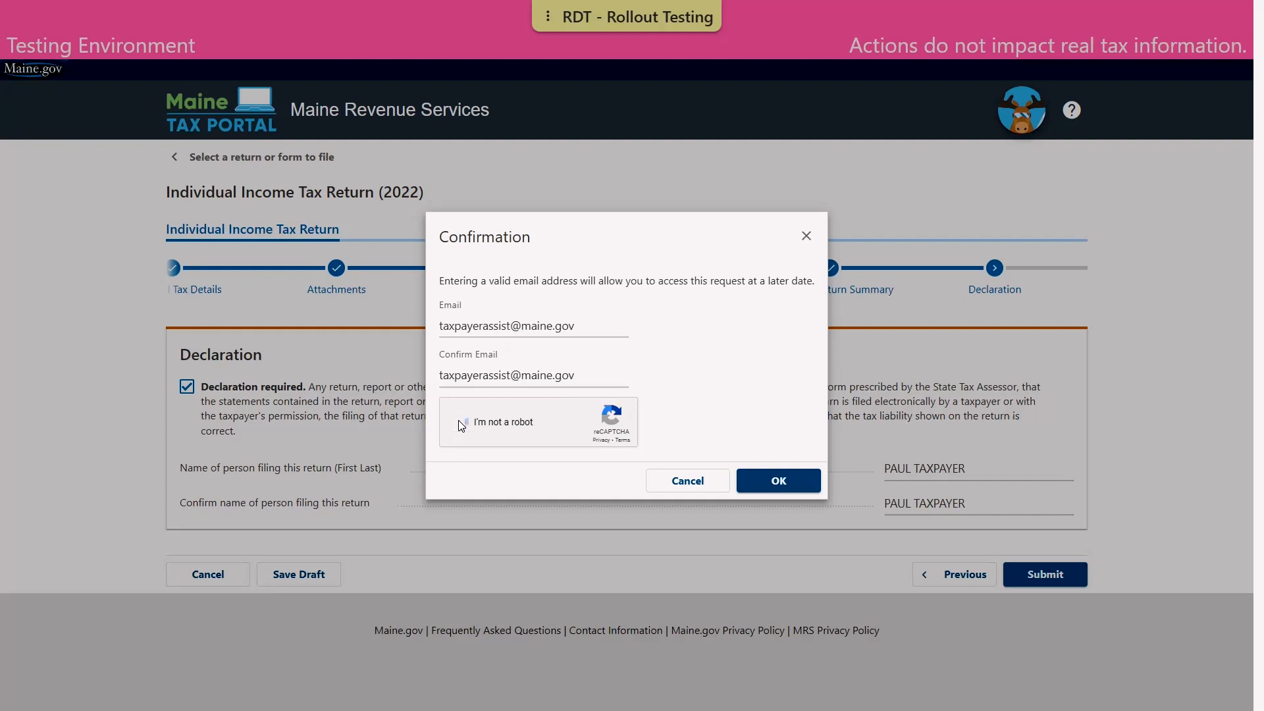
{"action": "left_click", "coordinate": [800, 483]}
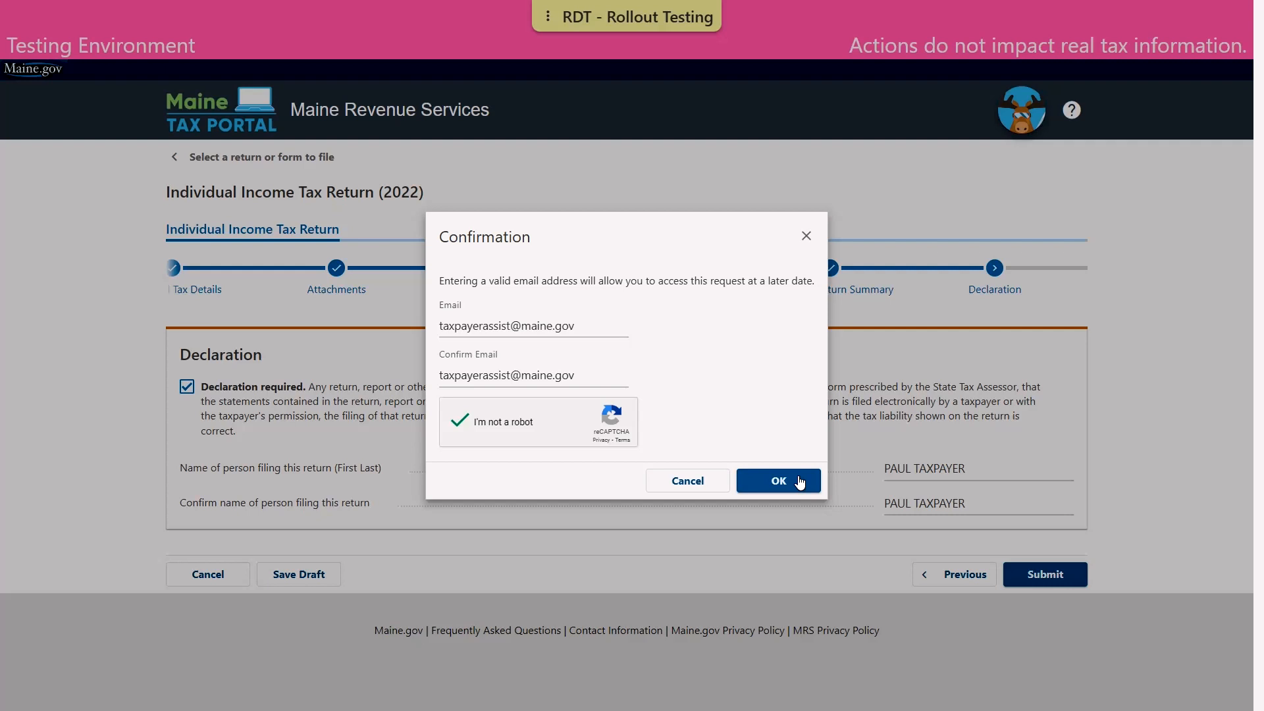
{"action": "left_click", "coordinate": [800, 482]}
{"action": "left_click", "coordinate": [800, 483]}
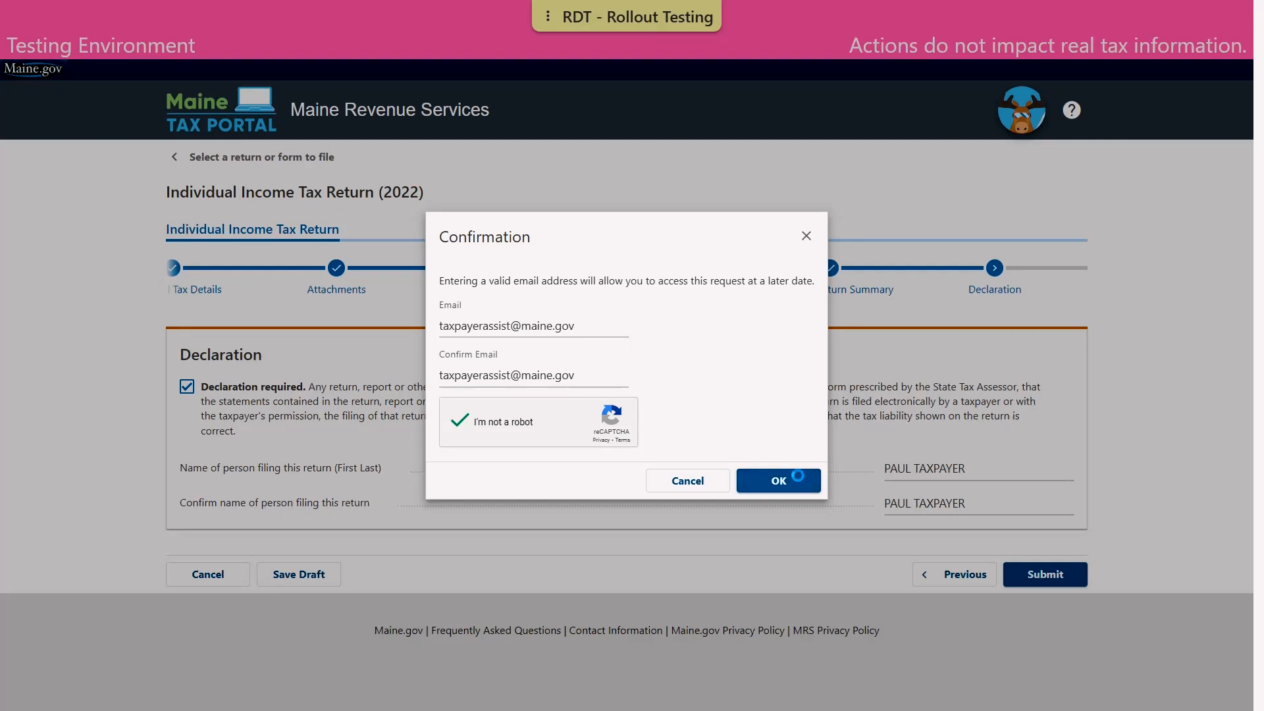